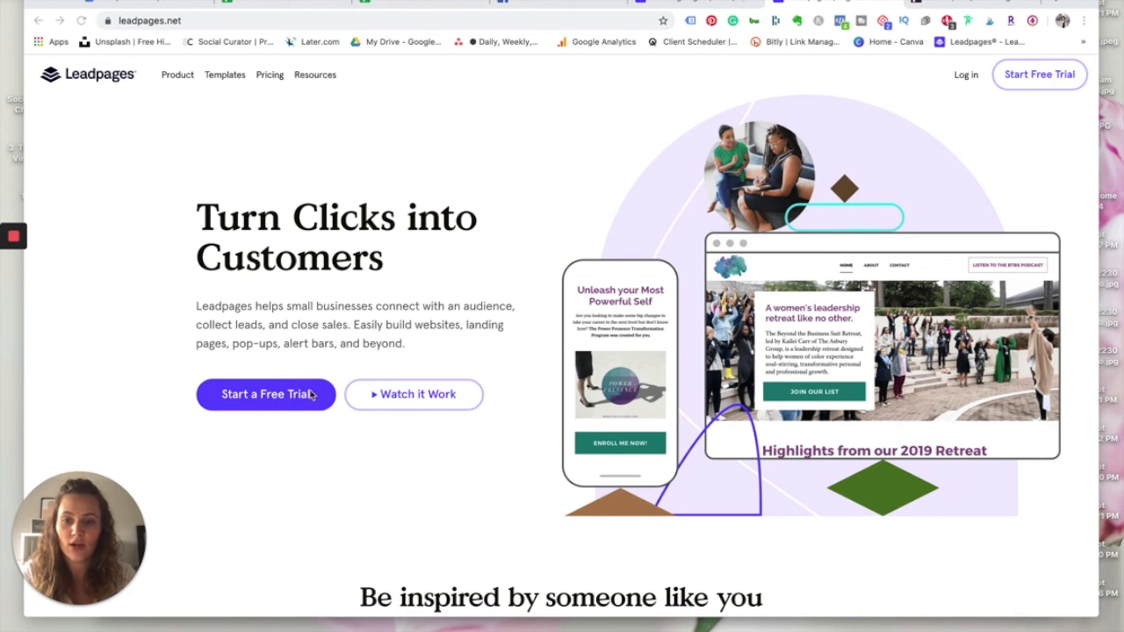
Step: Open the free trial pricing page and review the features included in the Advanced, Pro and Standard plans
left_click(265, 397)
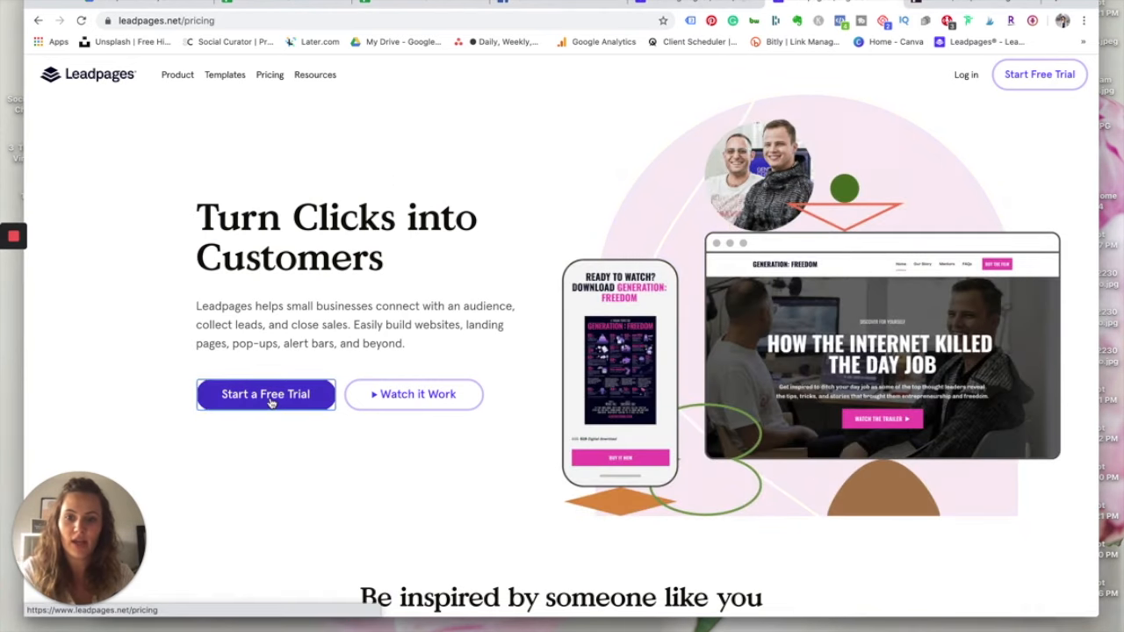
scroll(372, 254, "down", 3)
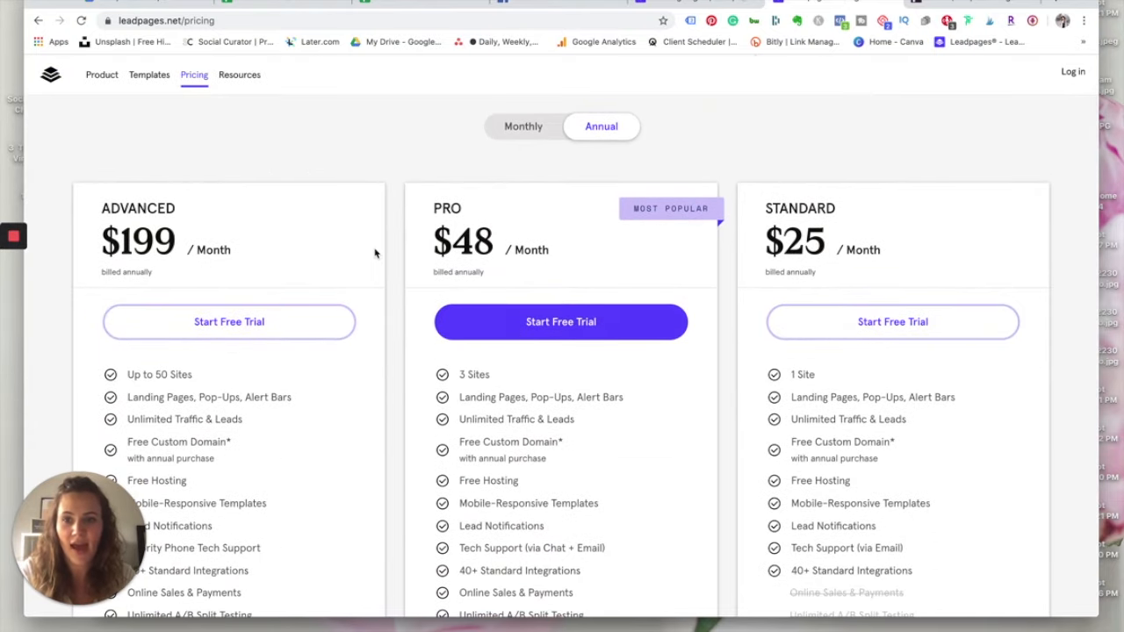
scroll(375, 254, "down", 1)
scroll(375, 254, "up", 2)
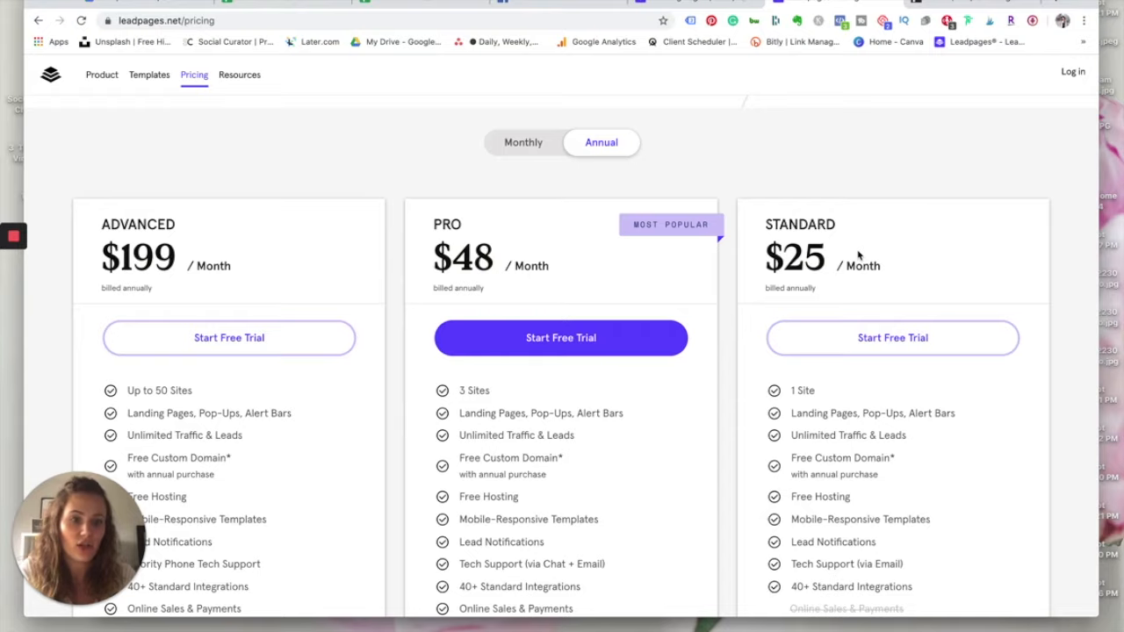
scroll(859, 254, "down", 2)
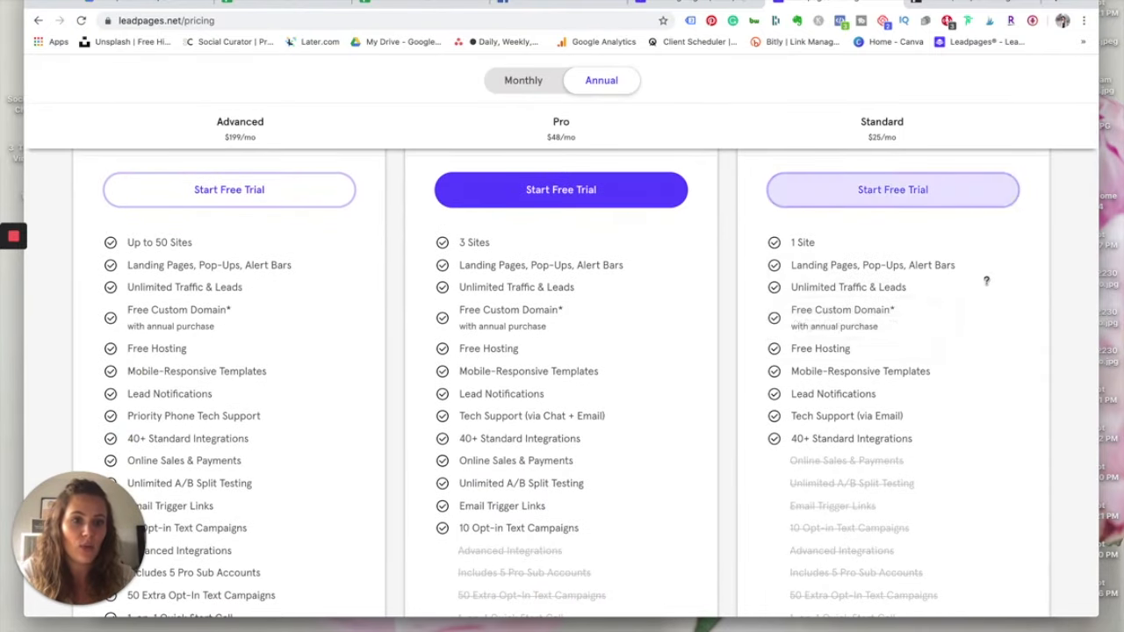
mouse_move(895, 264)
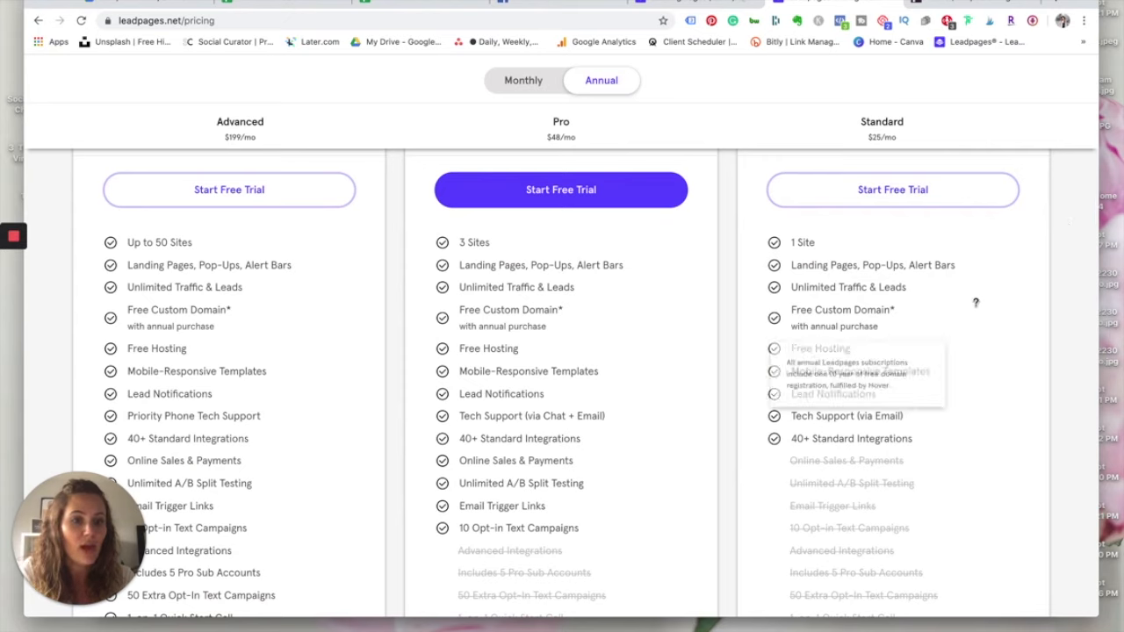
mouse_move(865, 381)
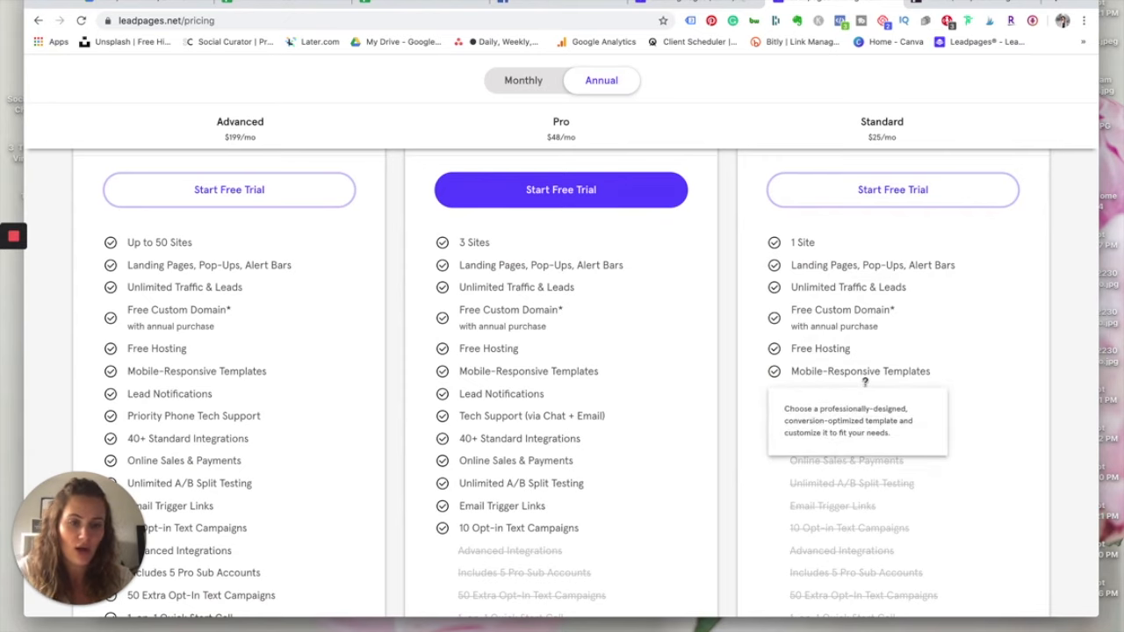
Step: Compare the plan prices under monthly billing and under annual billing
scroll(865, 382, "up", 5)
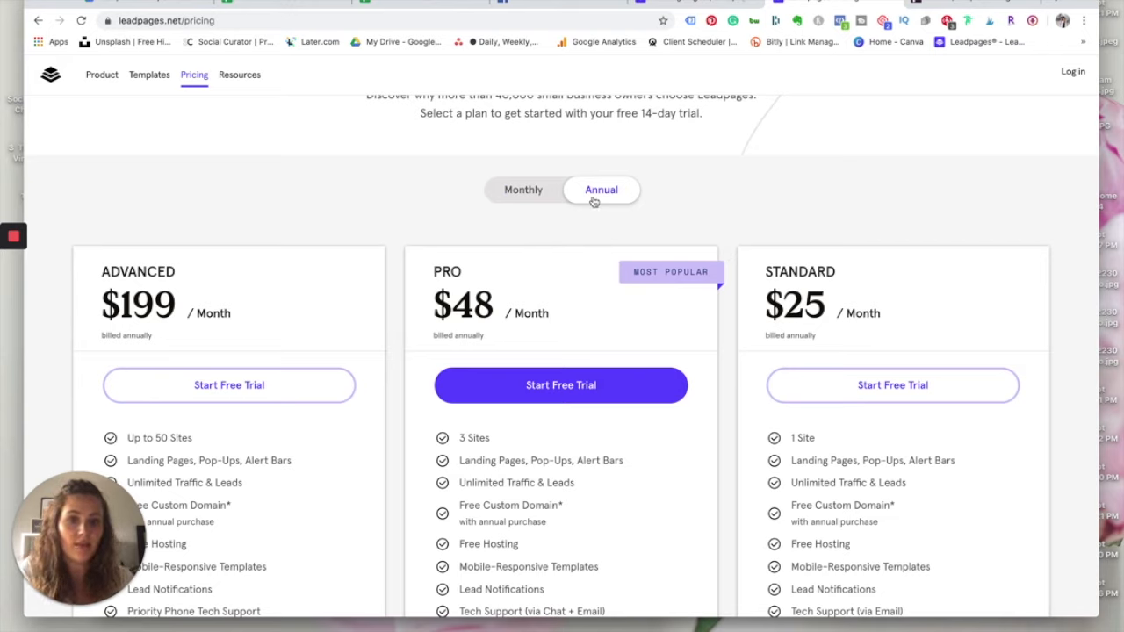
left_click(518, 193)
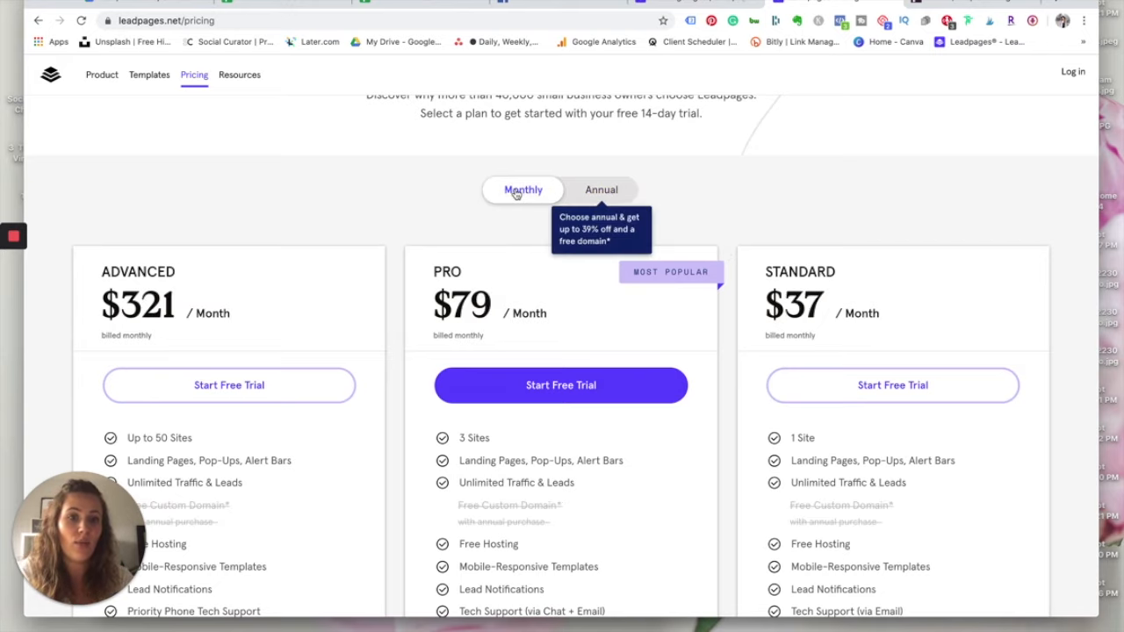
left_click(609, 196)
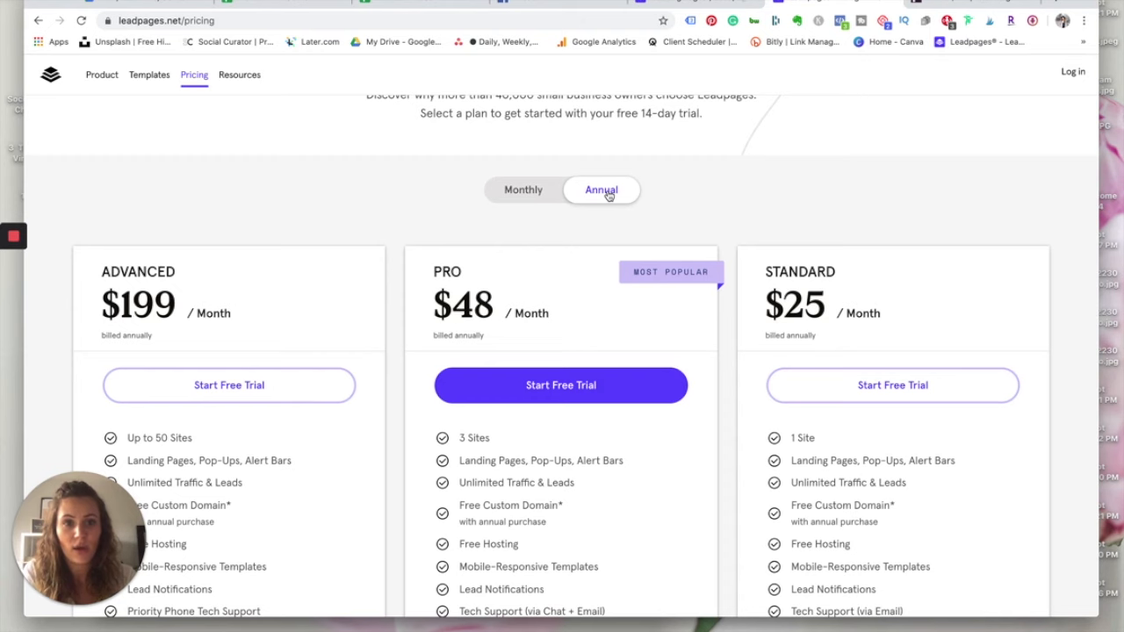
scroll(608, 195, "up", 3)
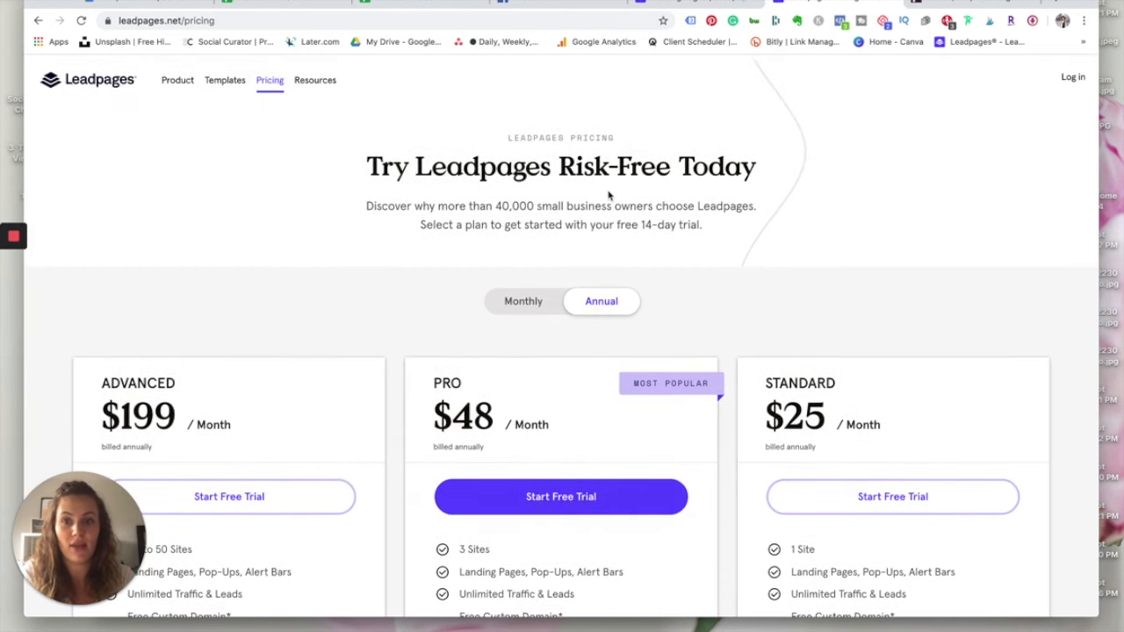
Step: Switch to the Leadpages account dashboard and look through the list of landing pages and their conversion statistics
left_click(702, 3)
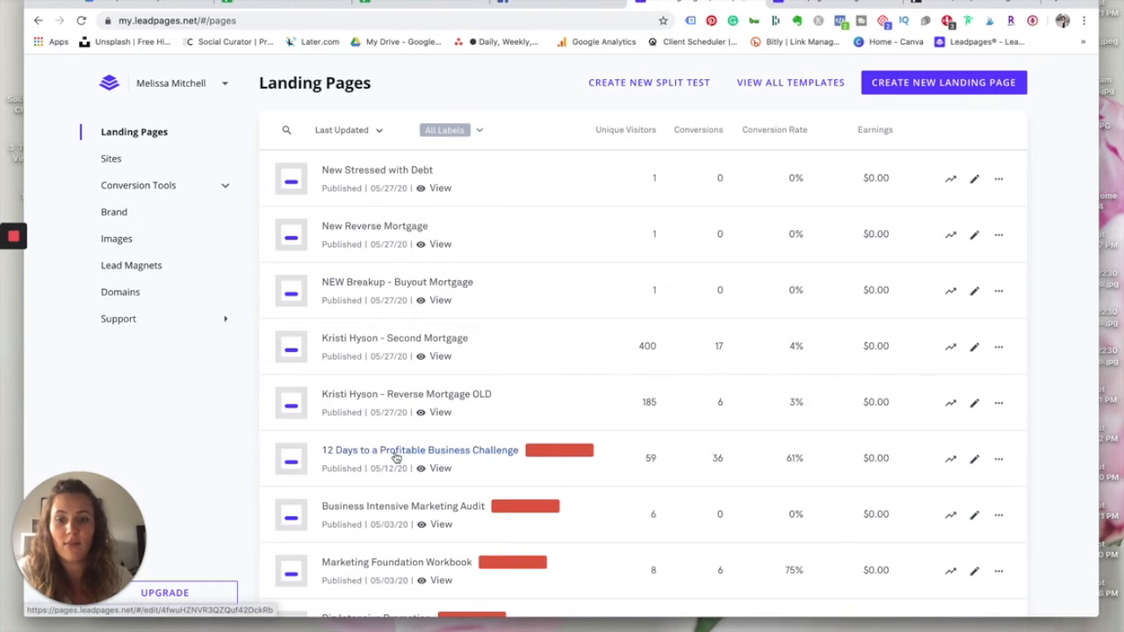
scroll(395, 455, "down", 10)
scroll(395, 456, "up", 10)
scroll(395, 458, "down", 15)
scroll(395, 458, "up", 15)
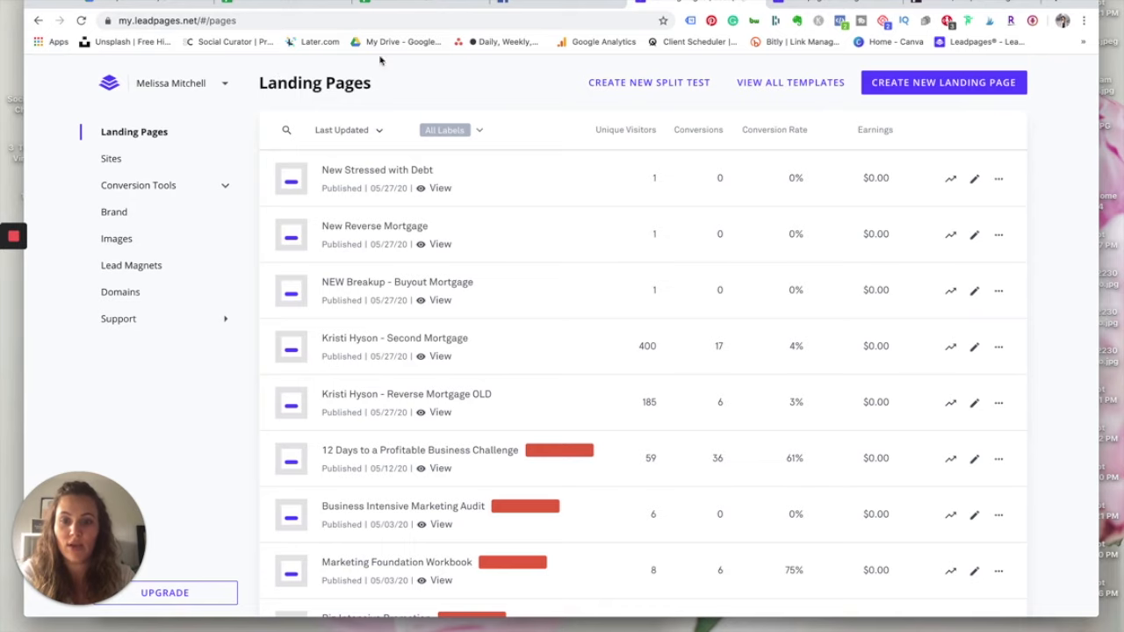
Step: Open the TEST site from the Sites list and look over its home page from header to footer
left_click(113, 162)
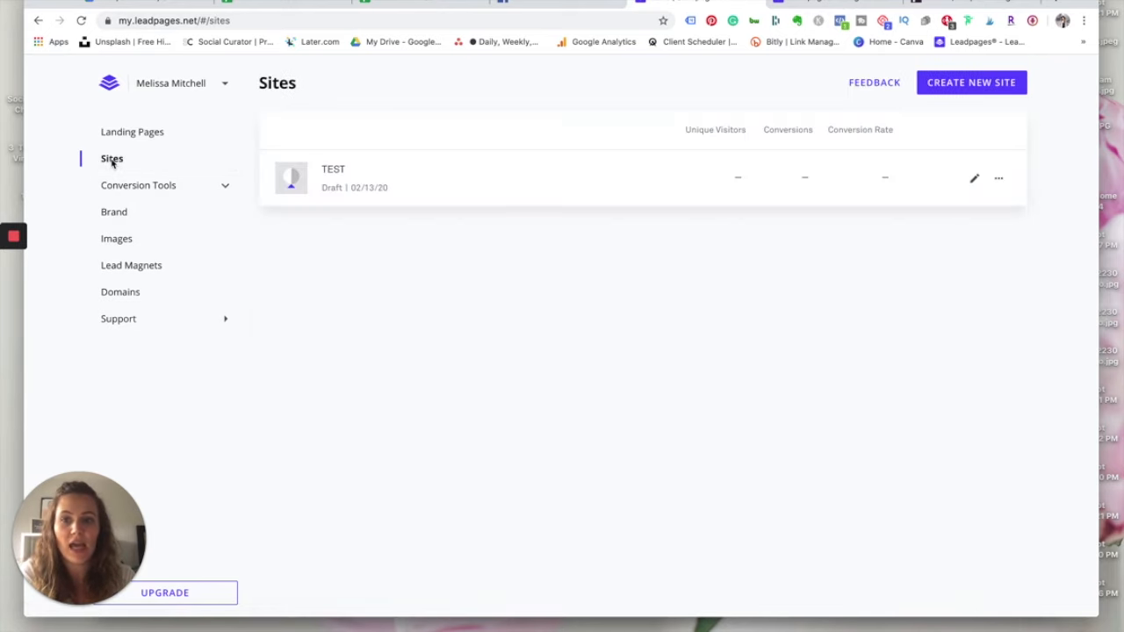
left_click(439, 171)
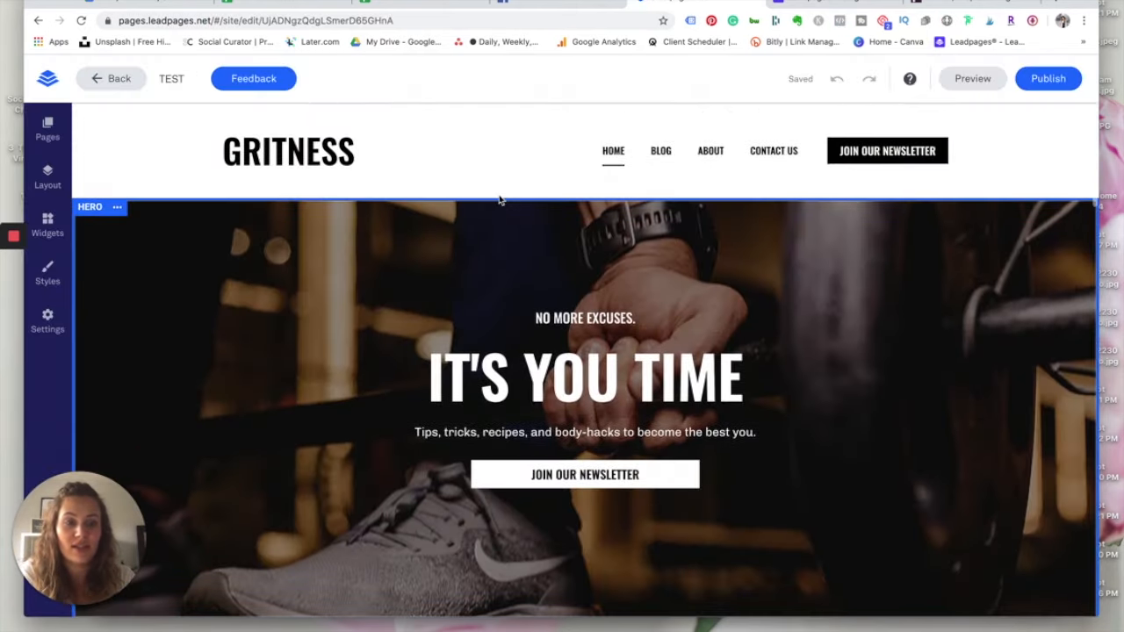
scroll(570, 251, "down", 5)
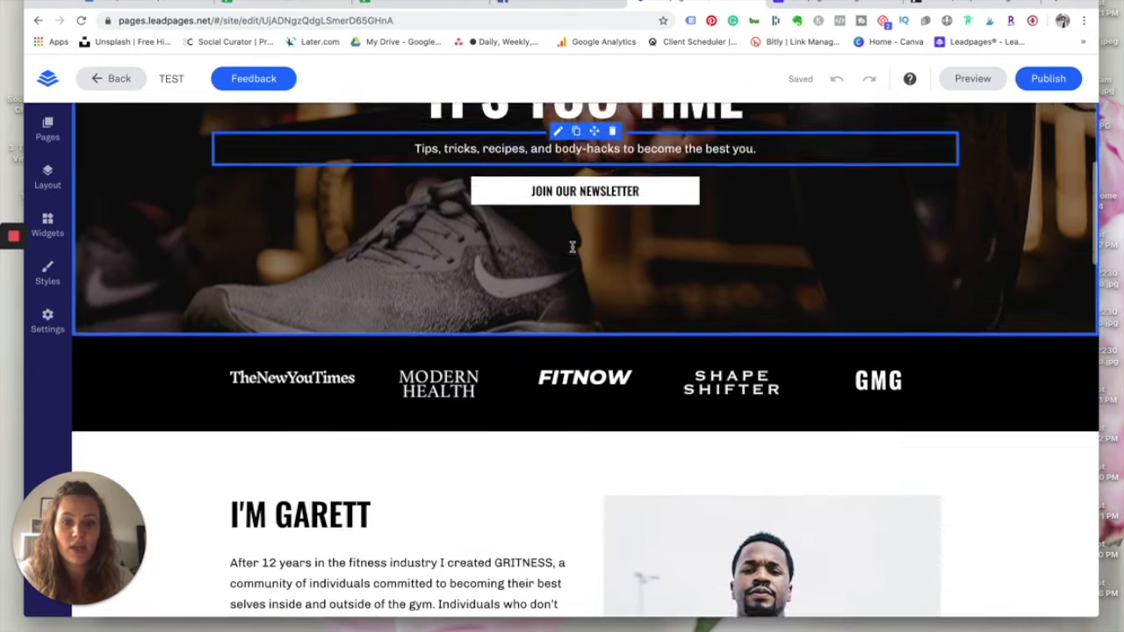
scroll(572, 252, "down", 15)
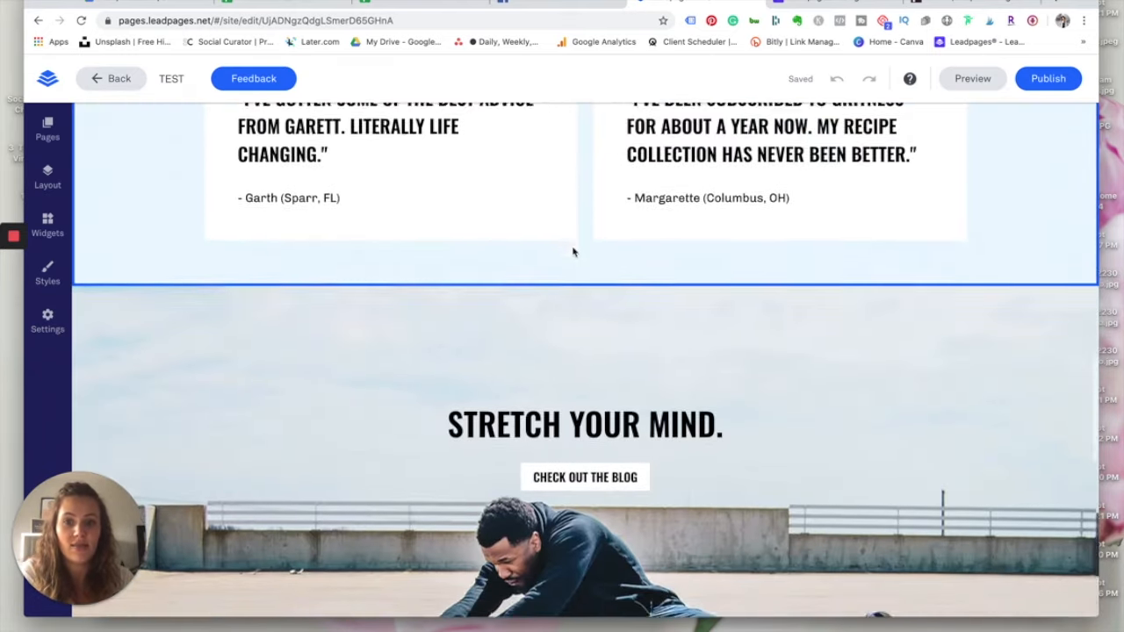
scroll(572, 252, "down", 7)
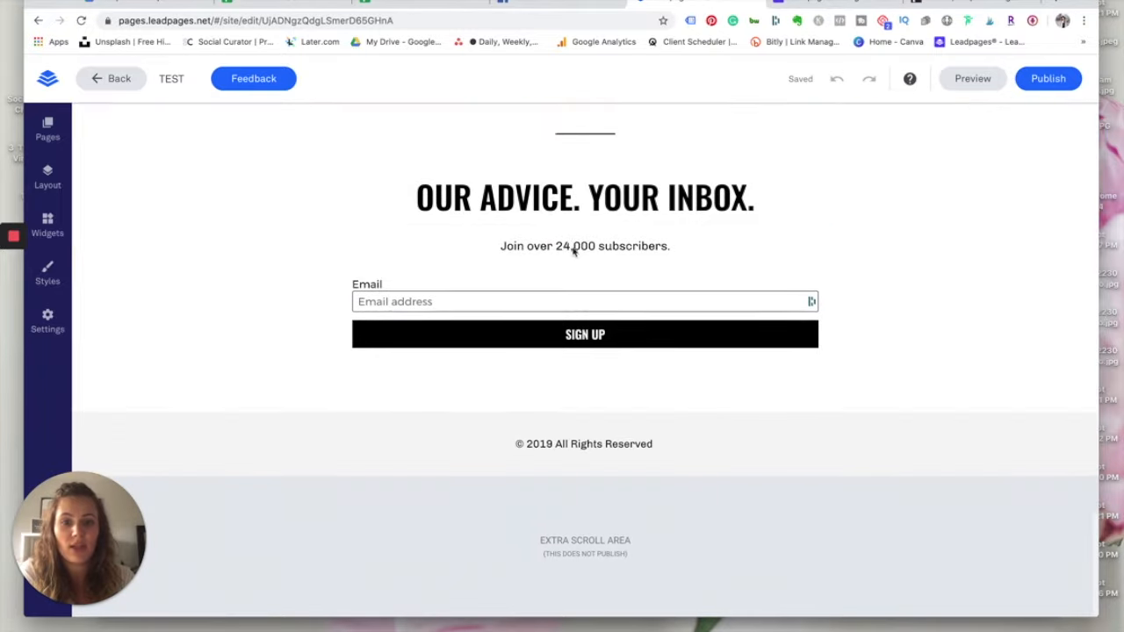
scroll(572, 250, "up", 20)
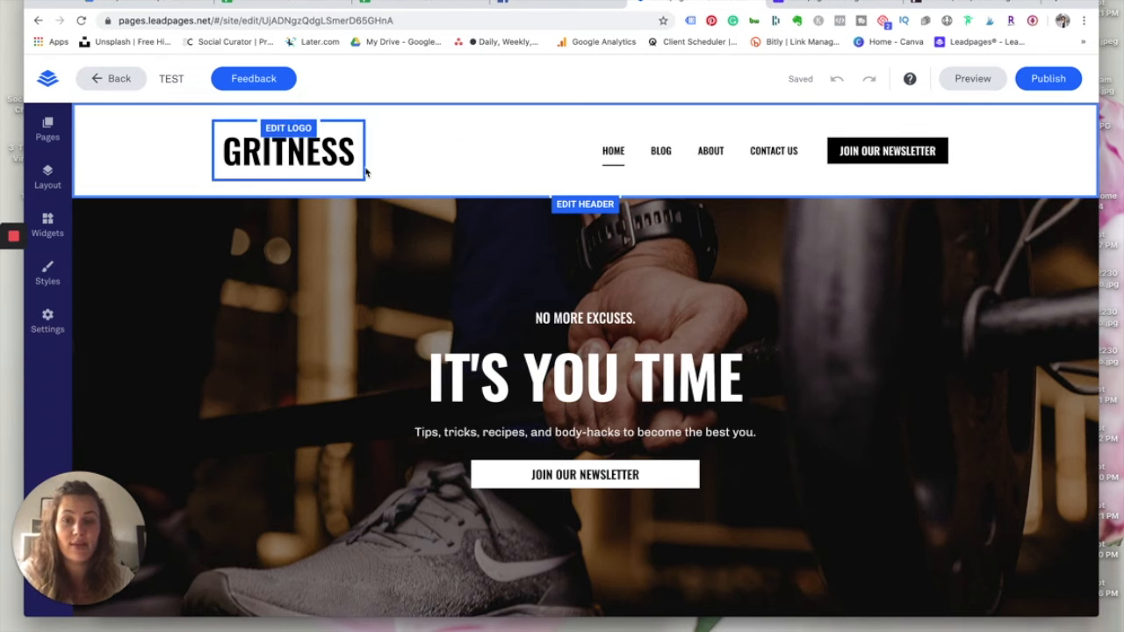
Step: Replace the hero headline on the TEST site's home page with "Time to get to work!"
left_click(472, 372)
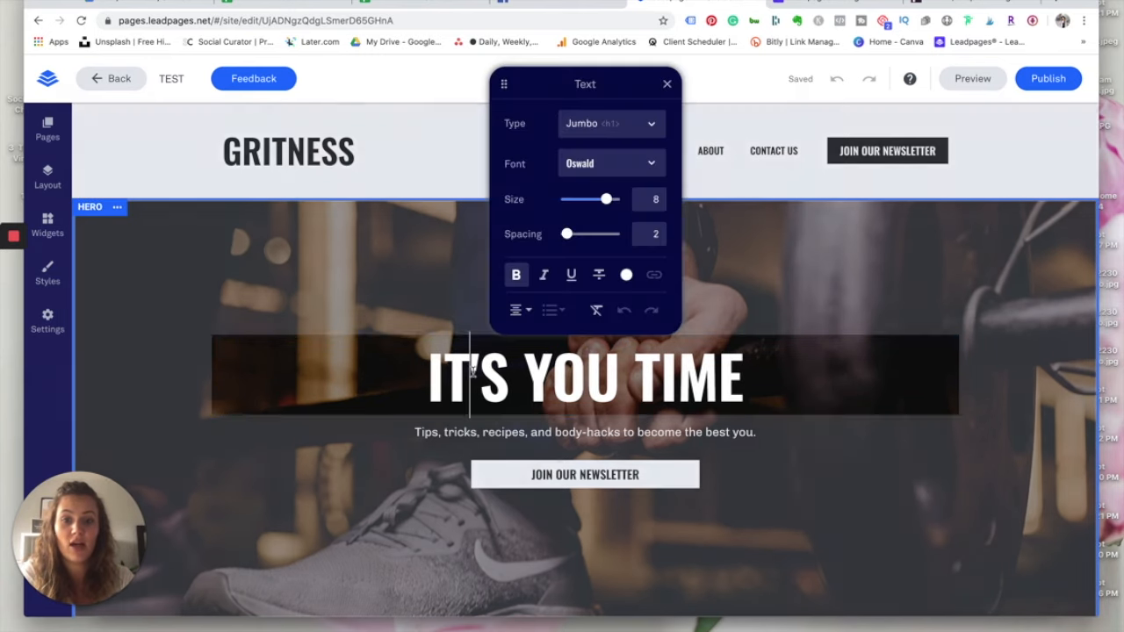
left_click_drag(769, 387, 425, 358)
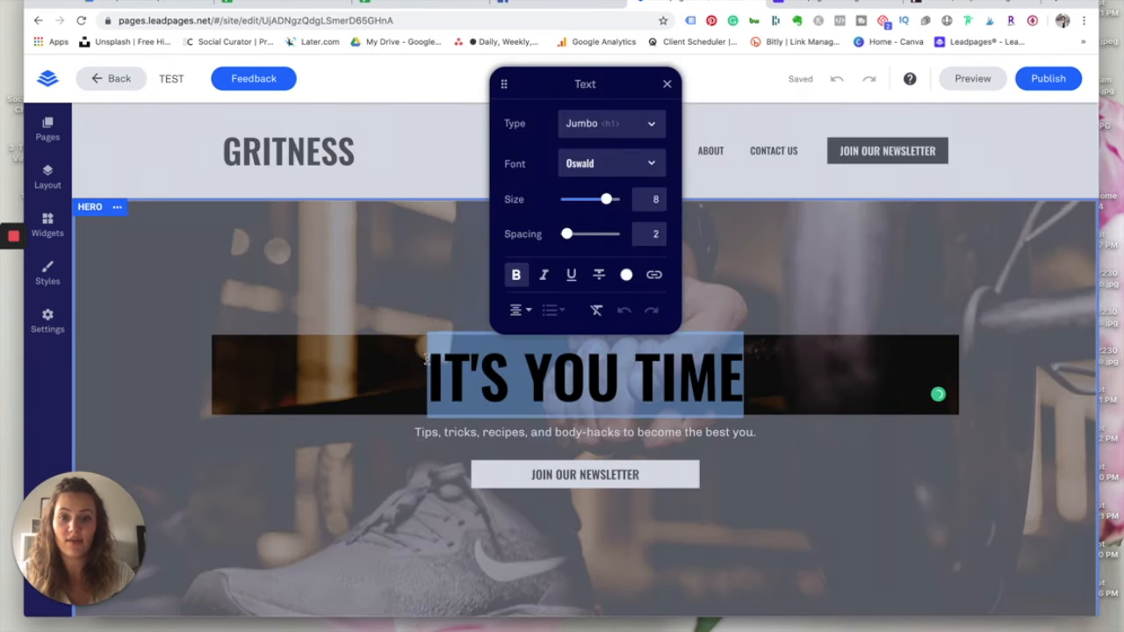
type("Time to")
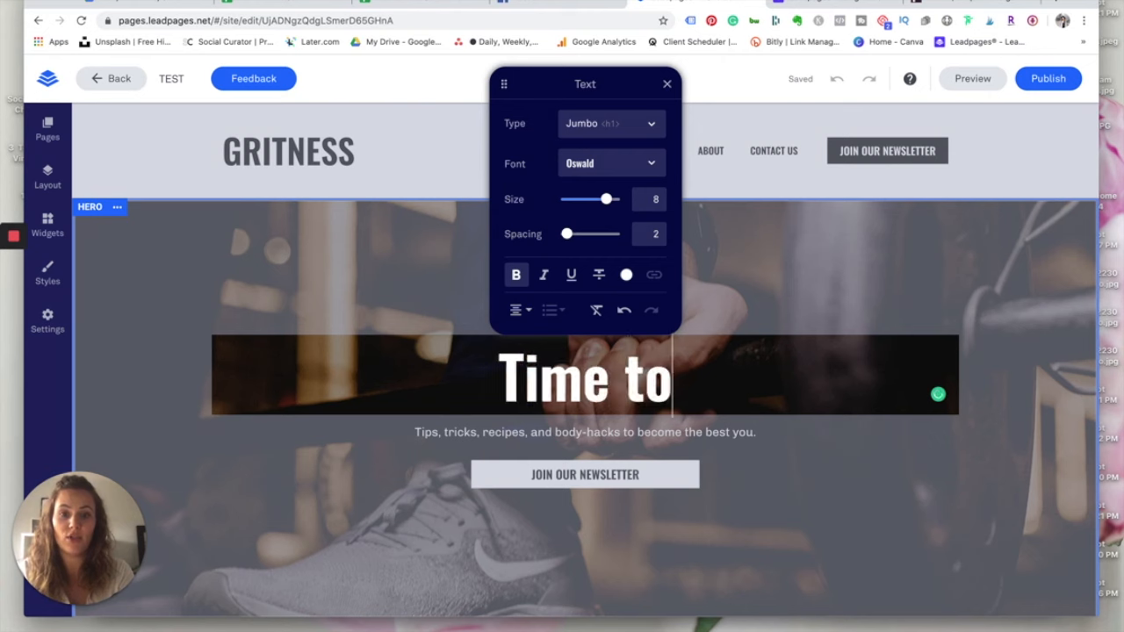
type(" get to work!")
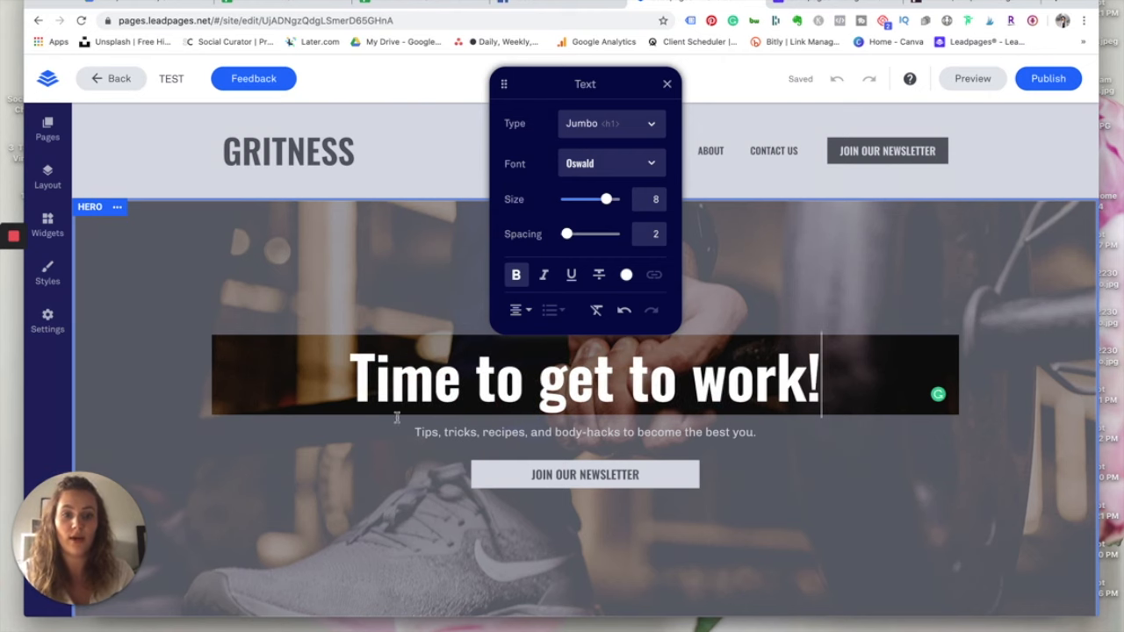
left_click(762, 489)
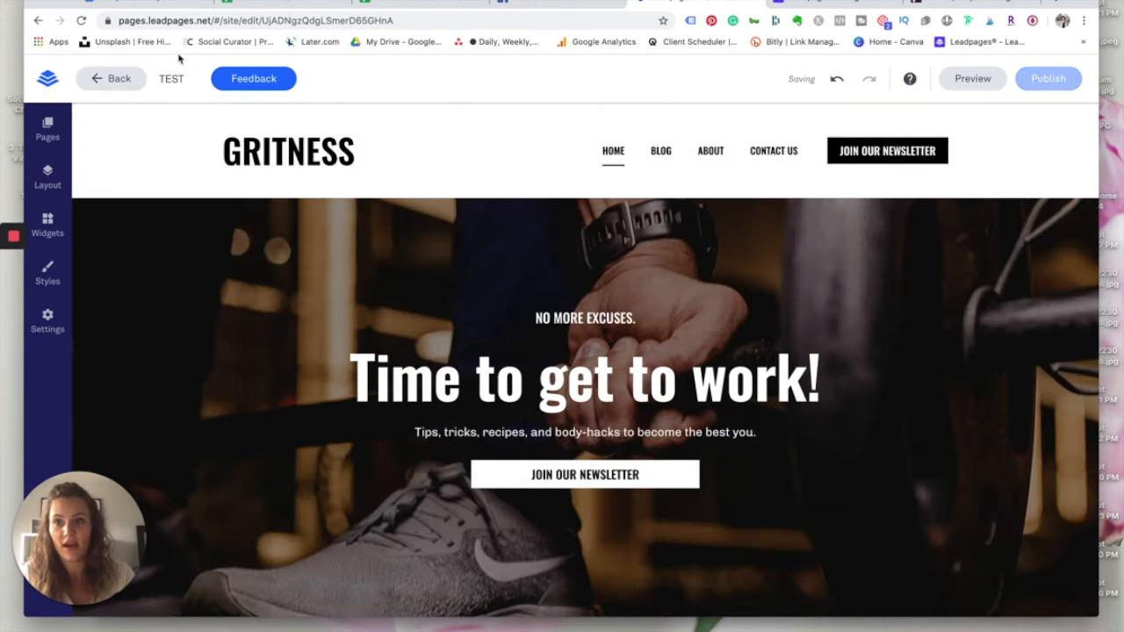
Step: Return to the Sites list, start creating a new site and browse the available site templates
left_click(109, 79)
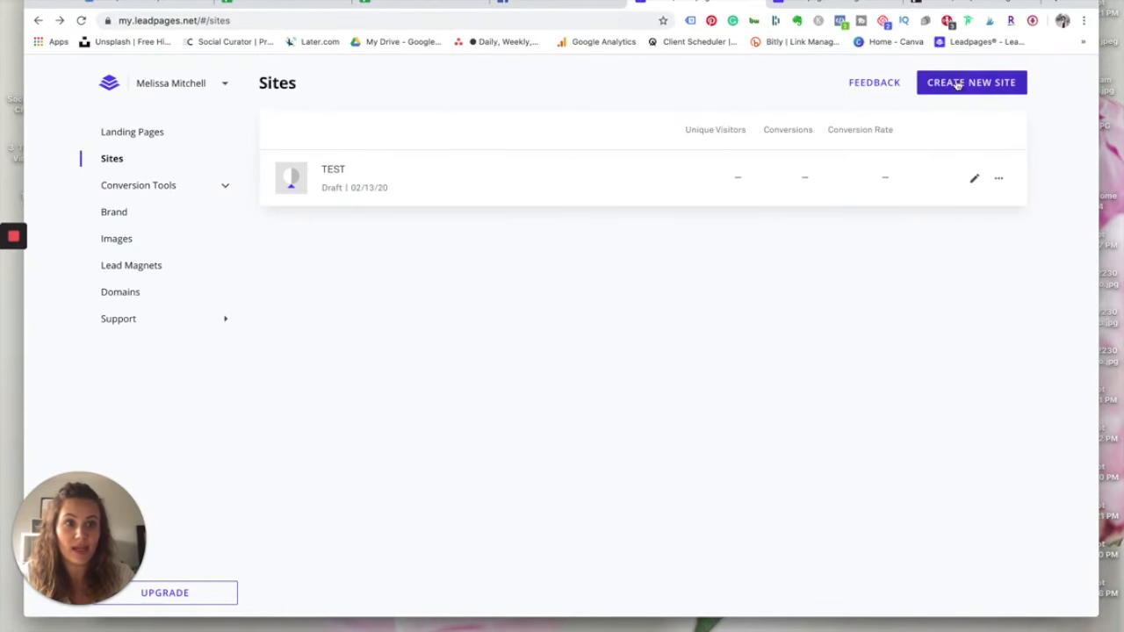
left_click(985, 87)
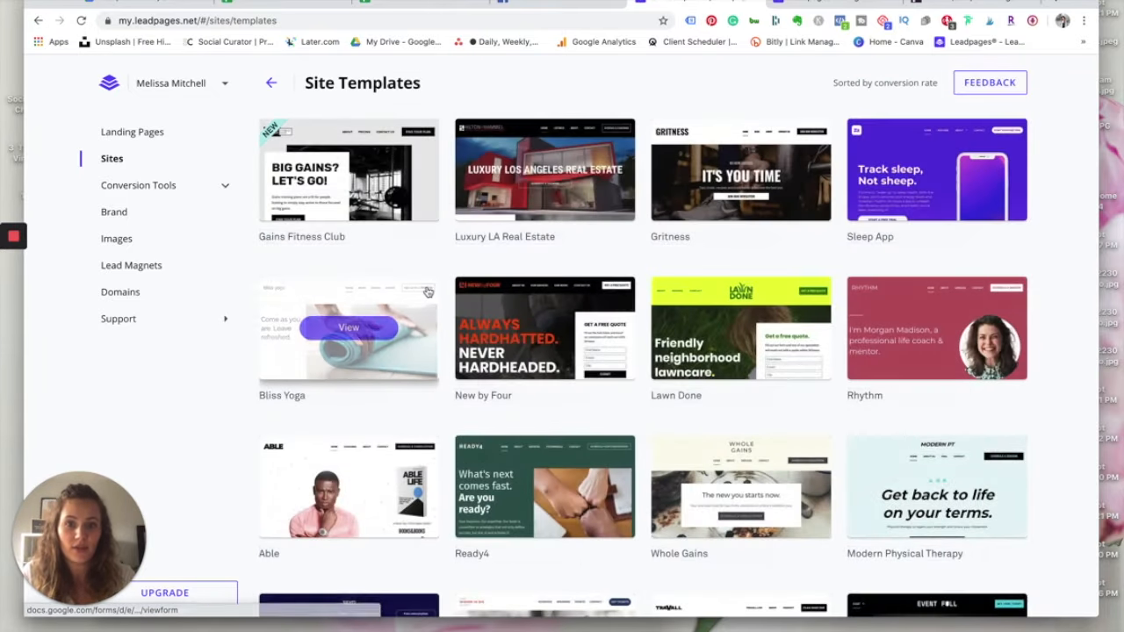
scroll(428, 292, "down", 5)
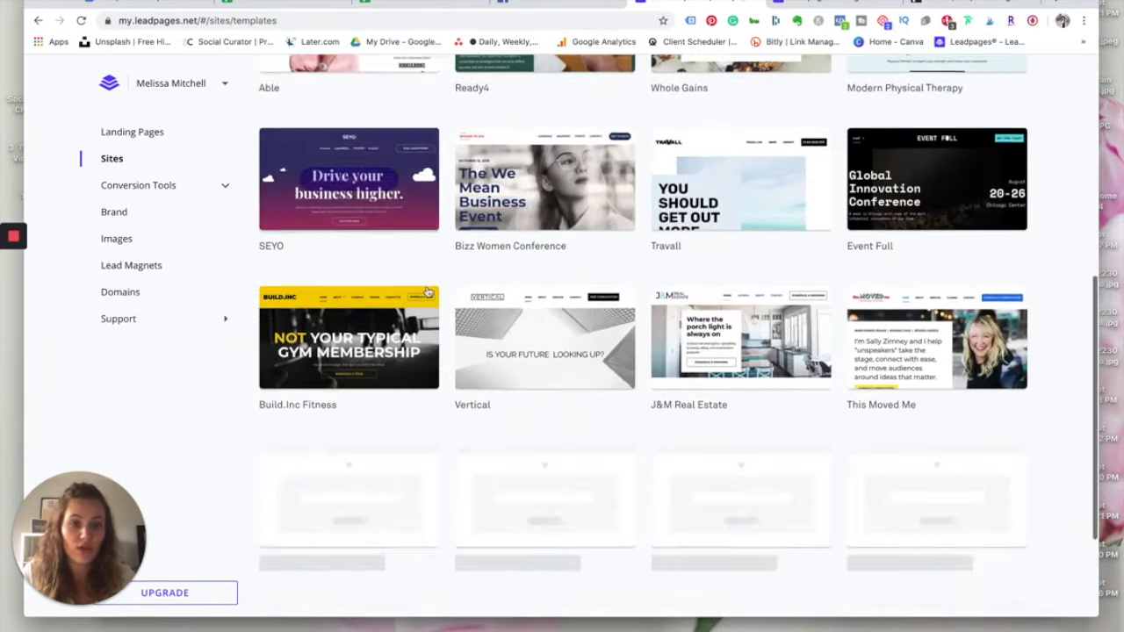
mouse_move(428, 292)
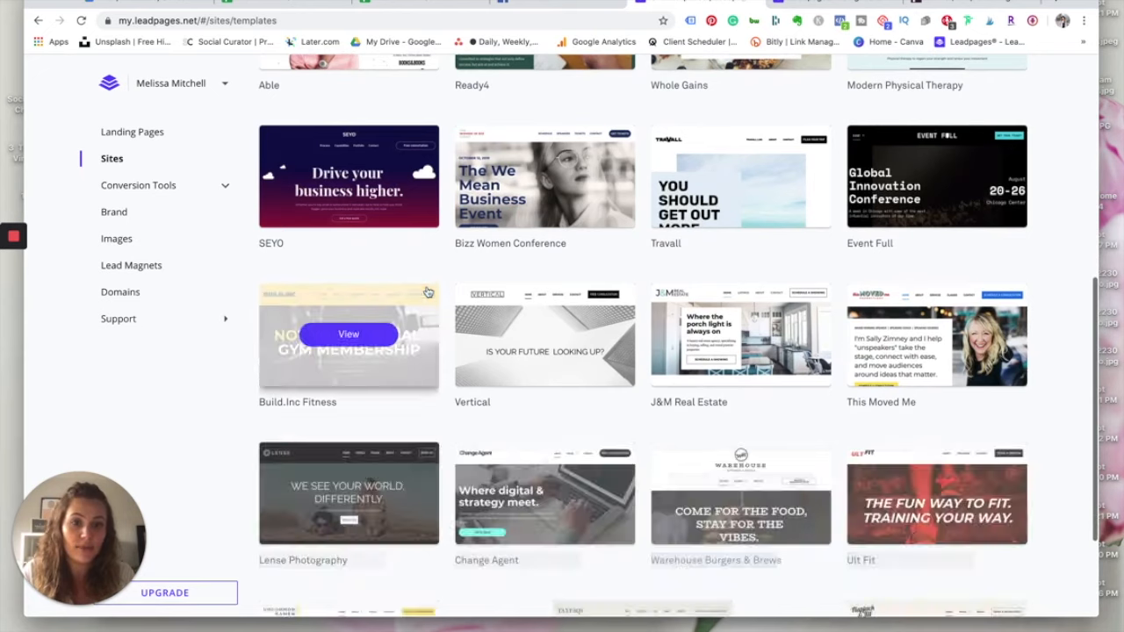
scroll(428, 292, "down", 3)
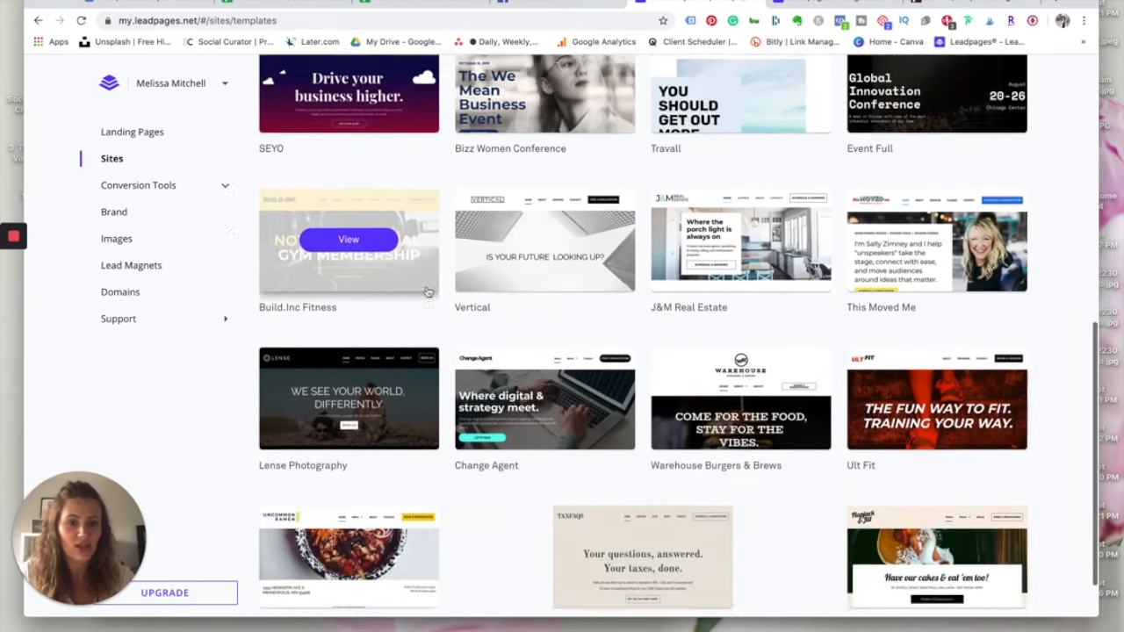
scroll(427, 292, "up", 10)
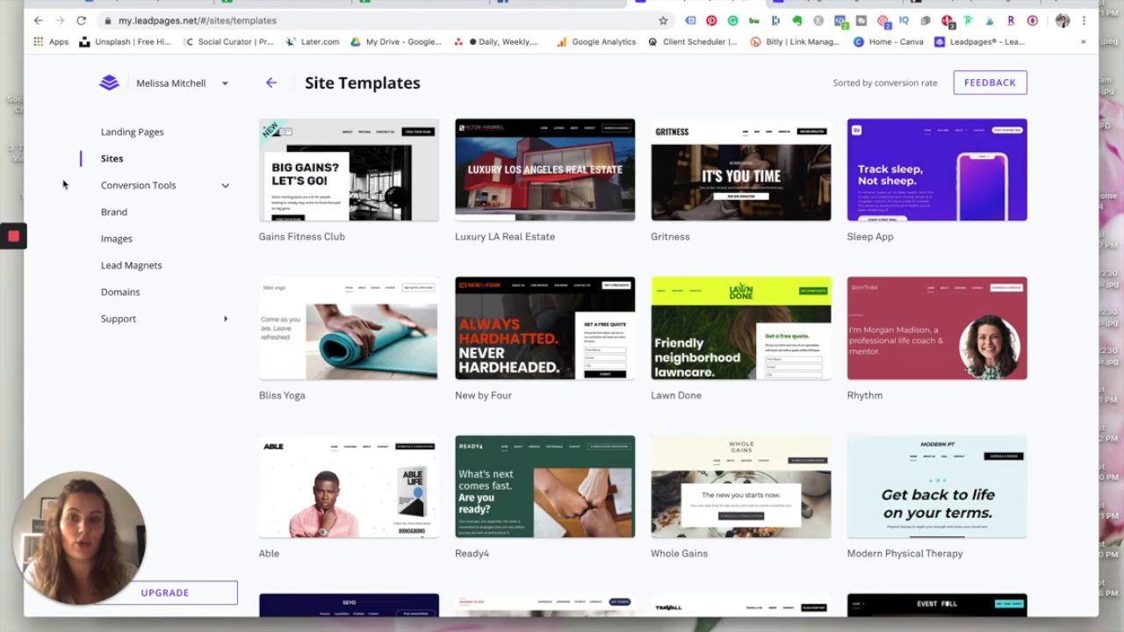
Step: Open the brand colours and try adding a new custom colour to the palette
left_click(138, 185)
left_click(106, 332)
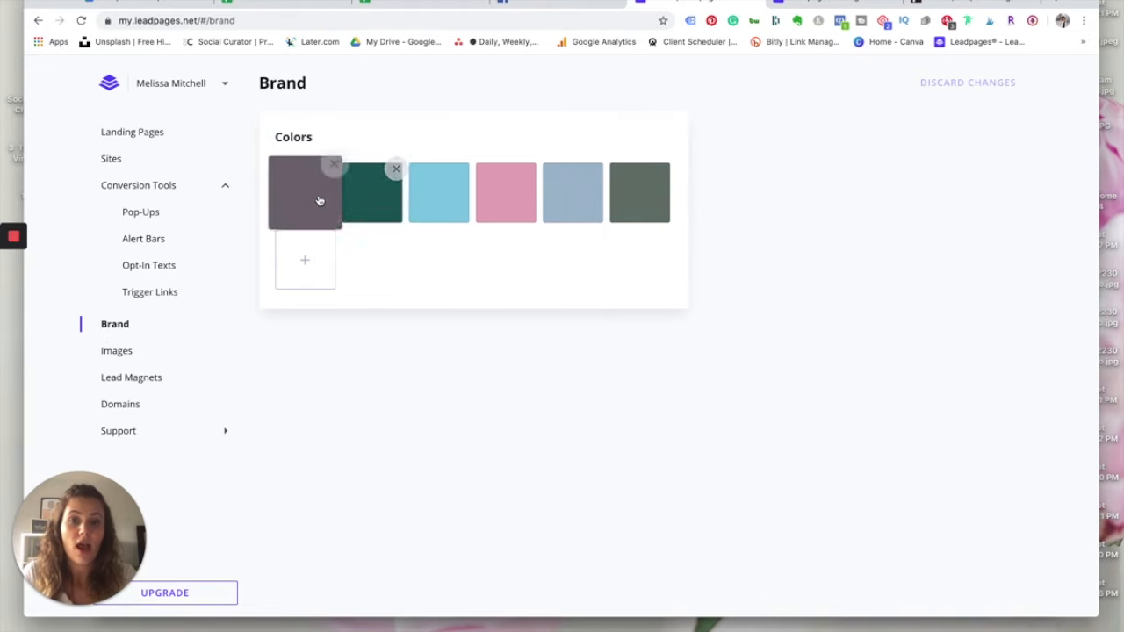
left_click(301, 261)
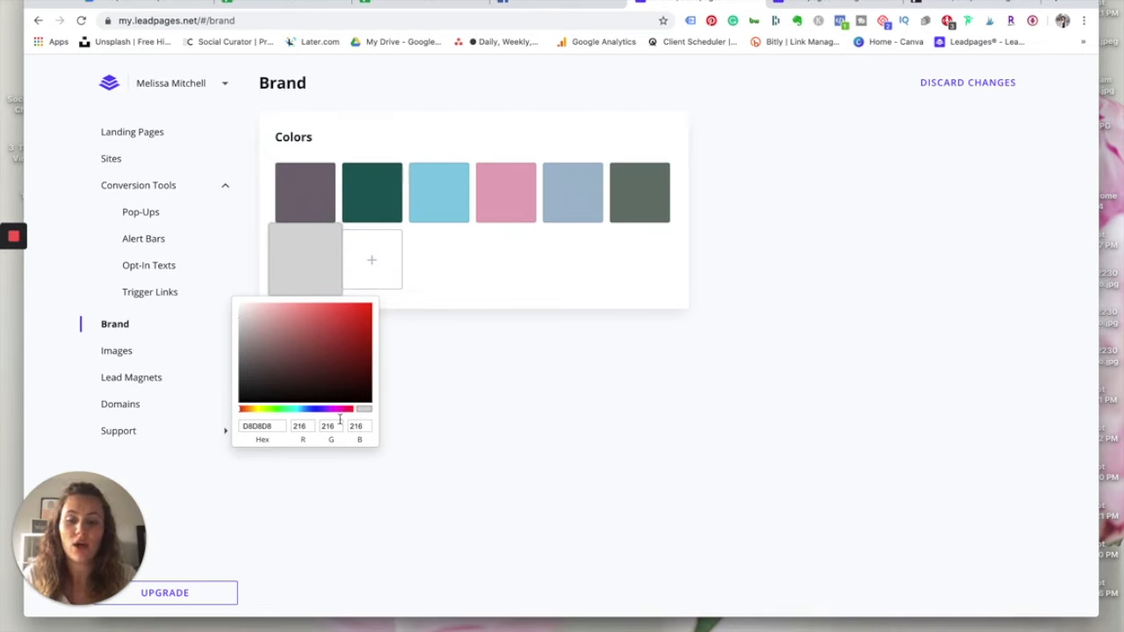
mouse_move(356, 325)
left_mouse_down()
mouse_move(271, 363)
mouse_move(322, 327)
left_mouse_up()
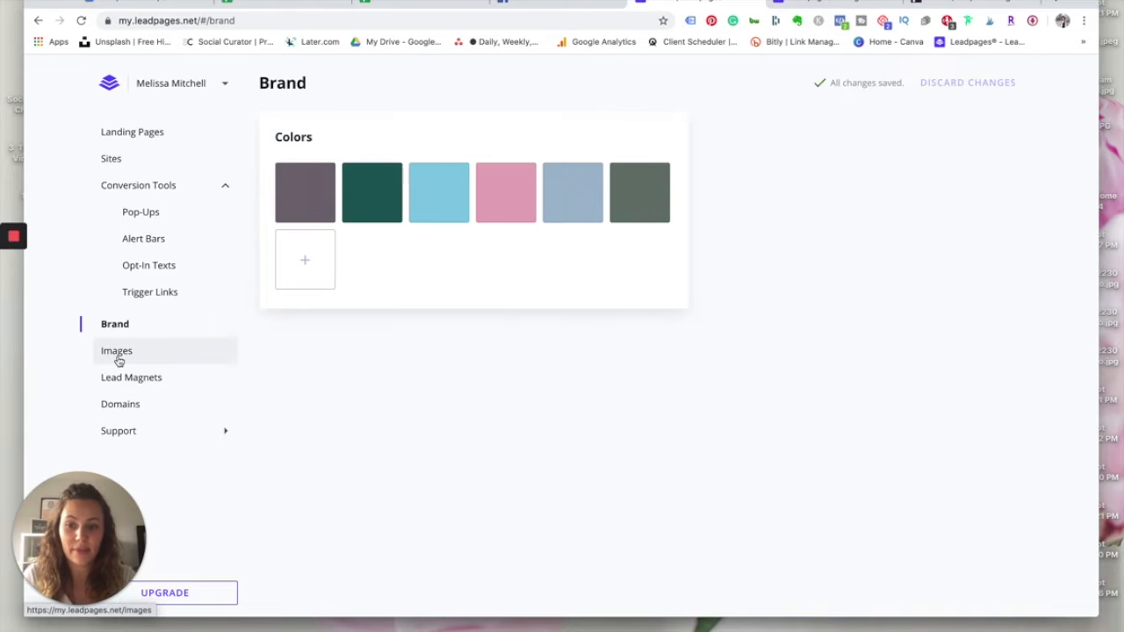
Step: View the uploaded image library, and open the Lead Magnets section
left_click(119, 360)
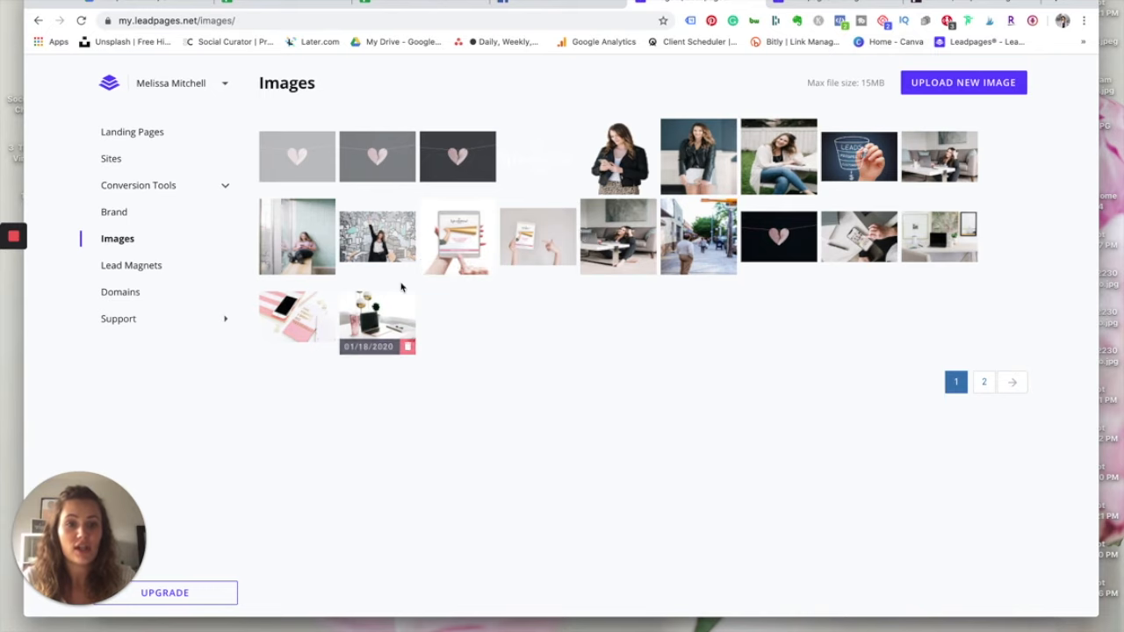
left_click(119, 268)
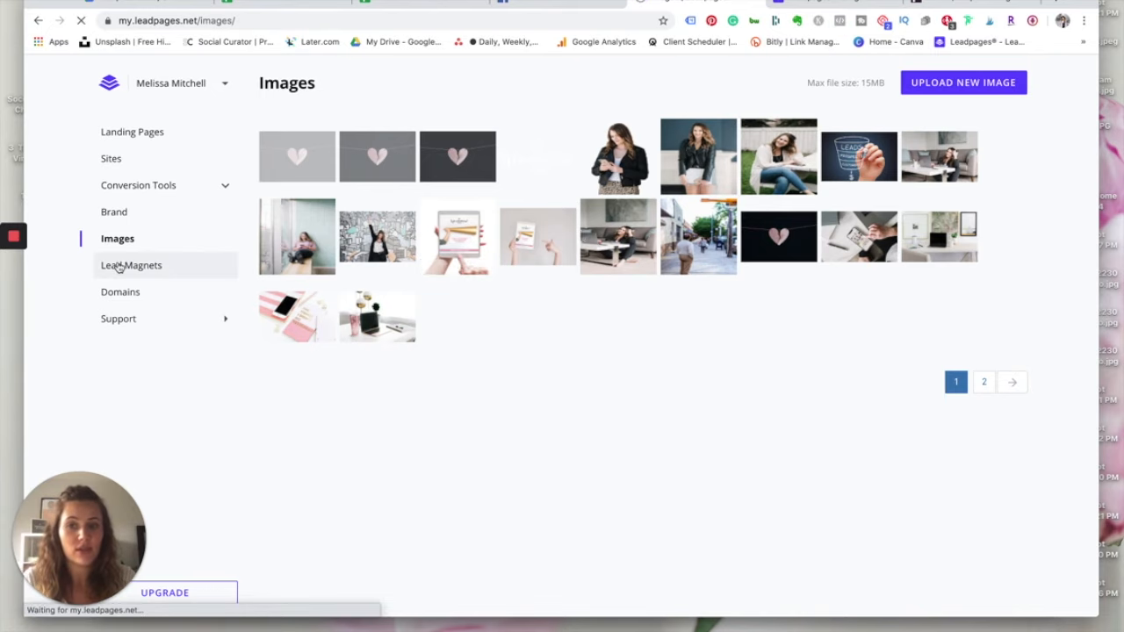
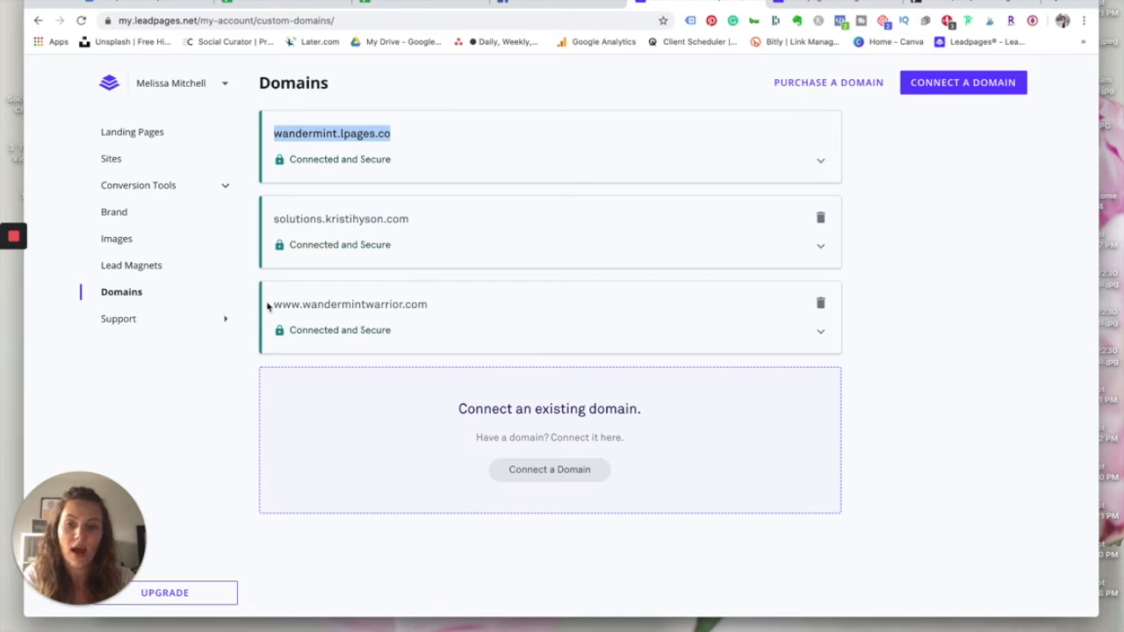
Step: Review the connected custom domains and return to the landing pages list
left_click_drag(274, 305, 431, 314)
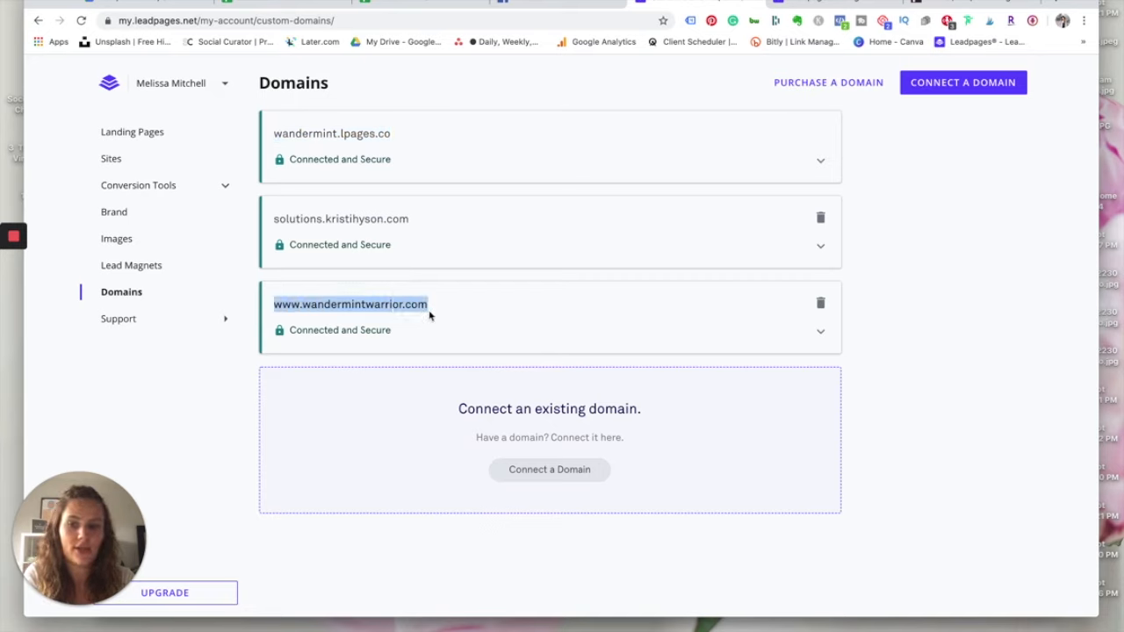
left_click(154, 146)
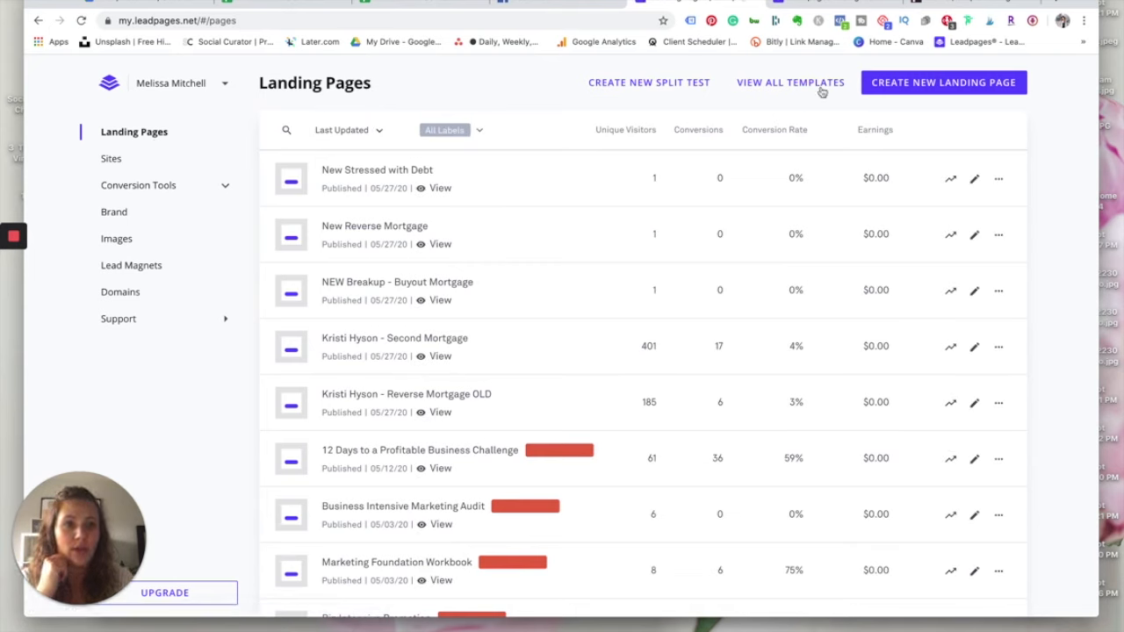
Step: Start a new landing page that generates leads with a free resource, and open the full template gallery
left_click(891, 85)
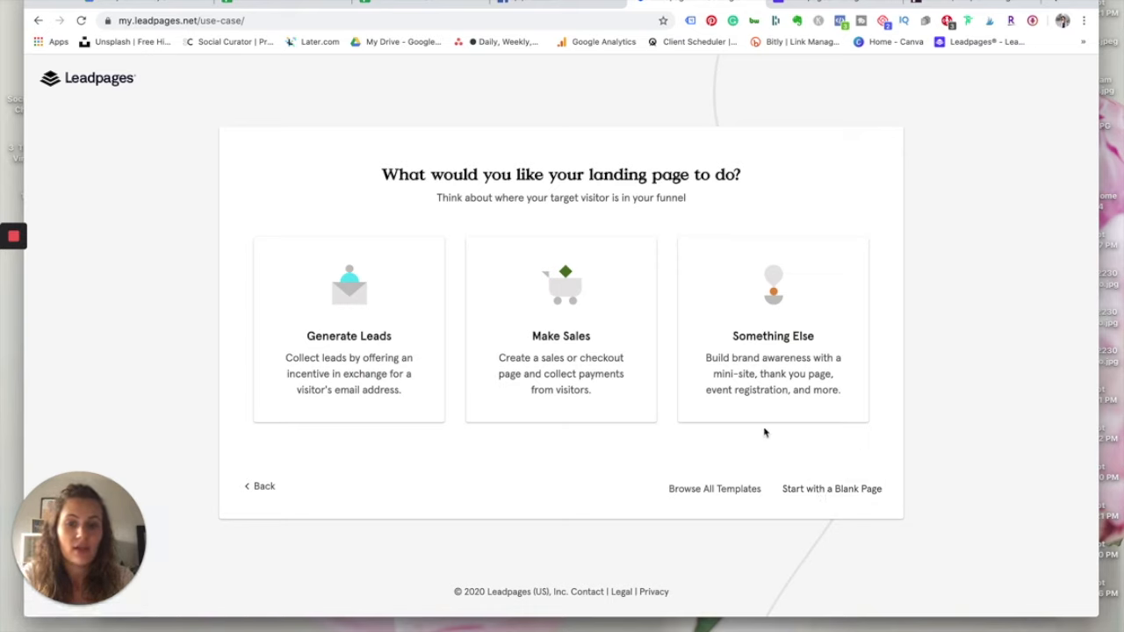
left_click(375, 349)
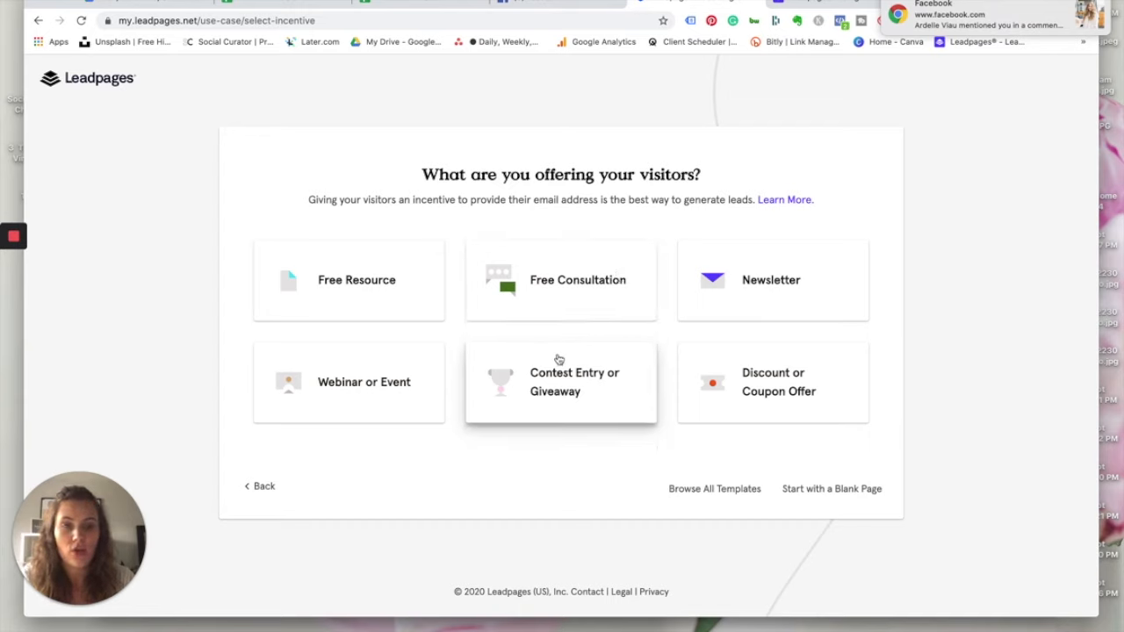
left_click(385, 289)
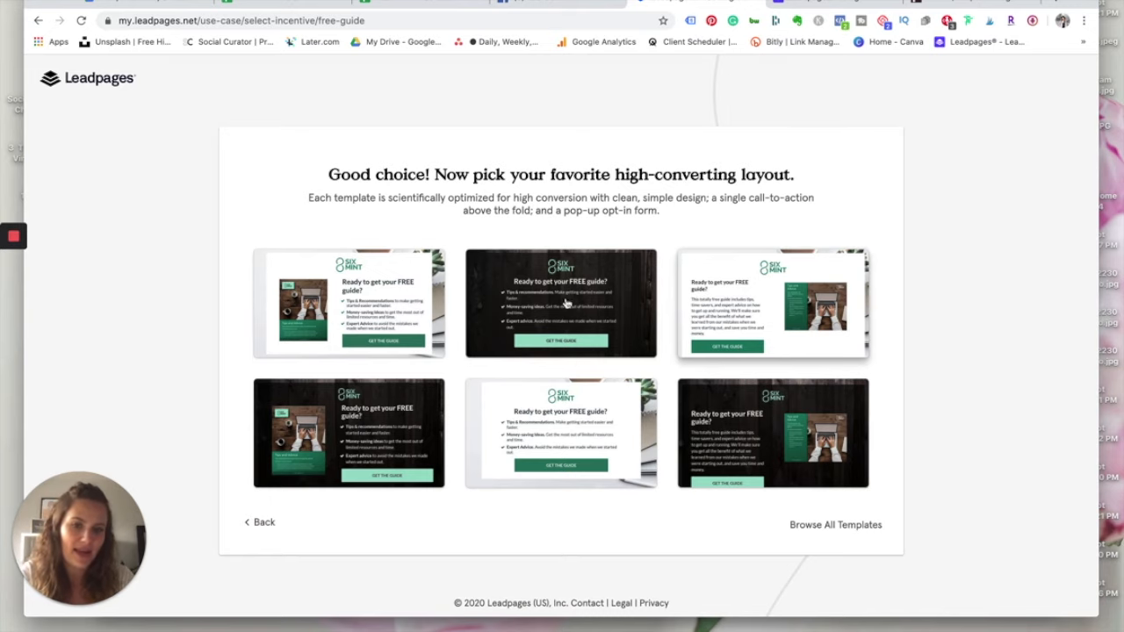
left_click(815, 529)
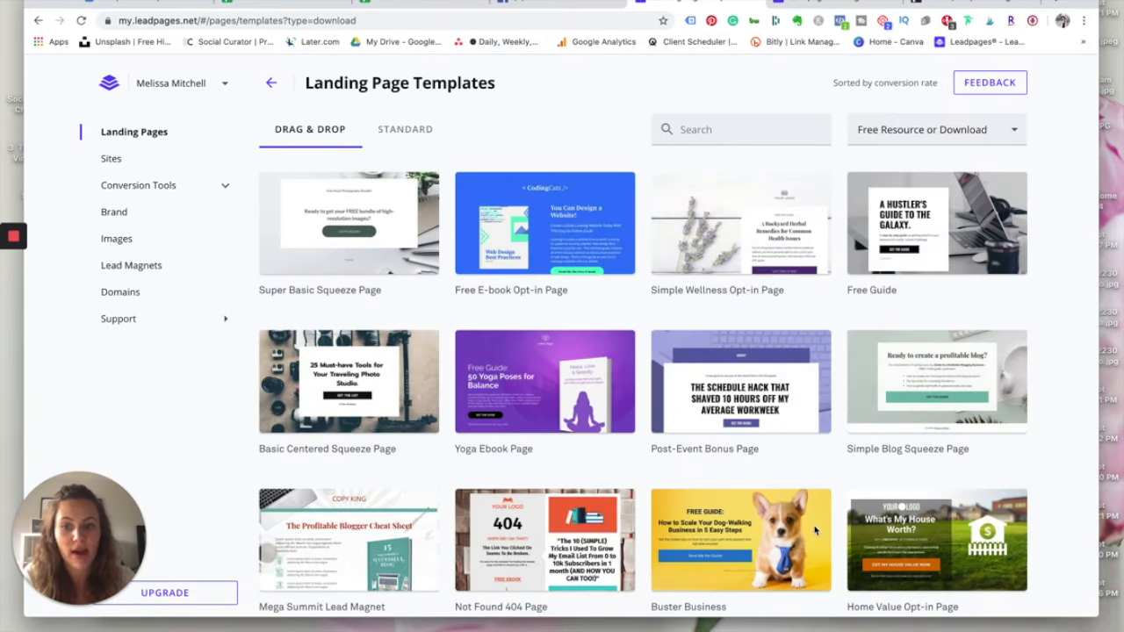
Step: Browse the drag-and-drop landing page templates in the Free Resource or Download category
scroll(503, 351, "down", 3)
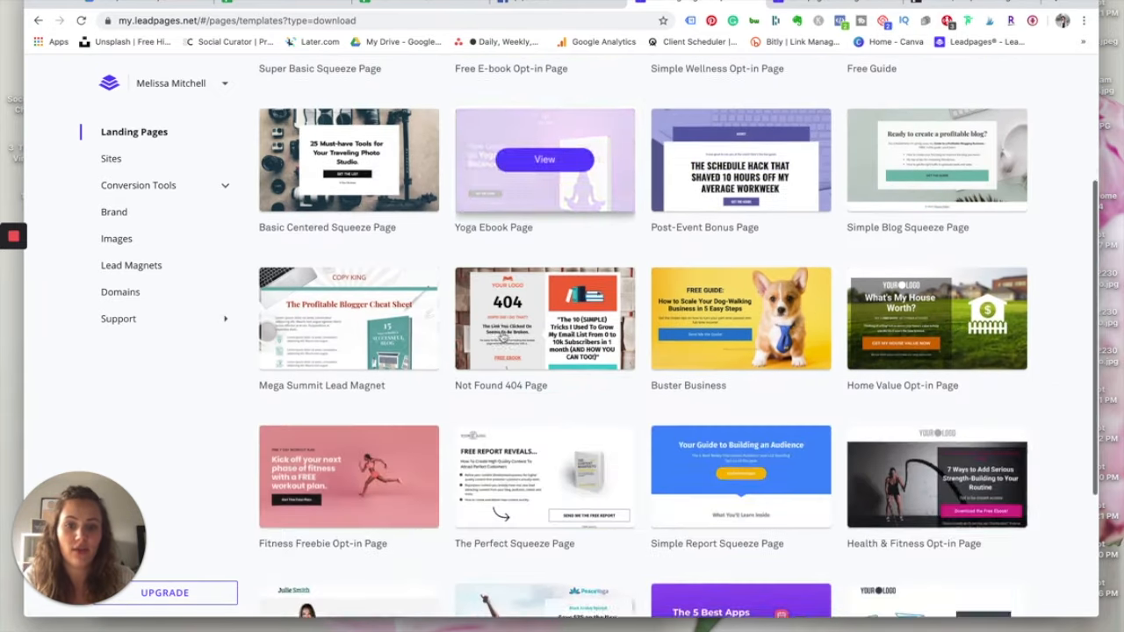
scroll(502, 334, "down", 3)
scroll(501, 333, "up", 5)
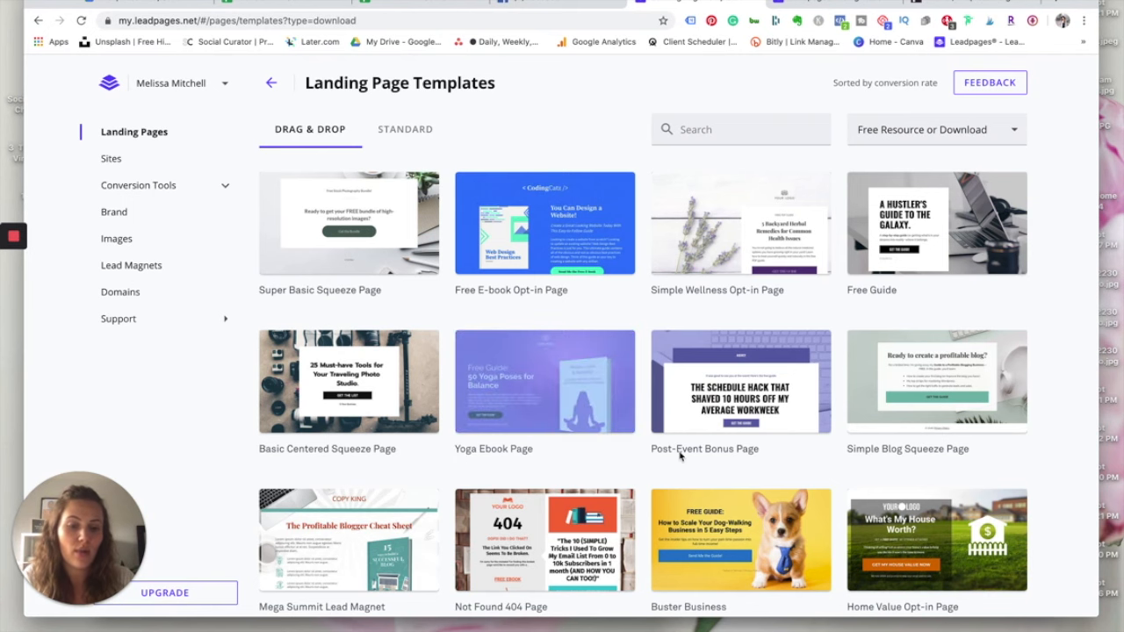
triple_click(642, 459)
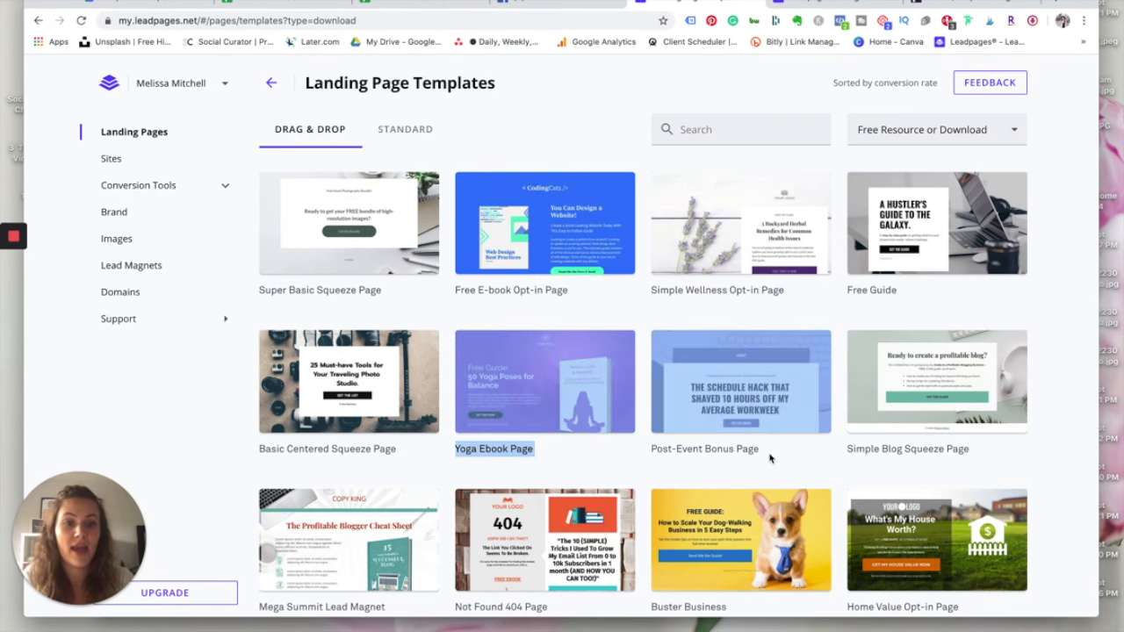
scroll(770, 459, "down", 2)
triple_click(650, 455)
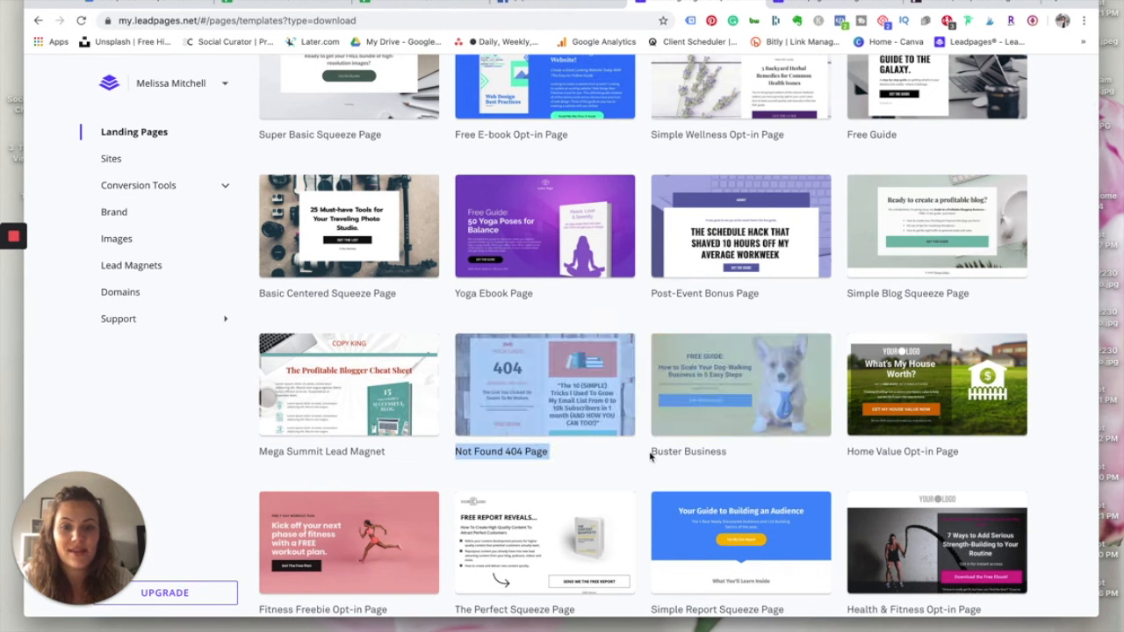
scroll(701, 249, "down", 10)
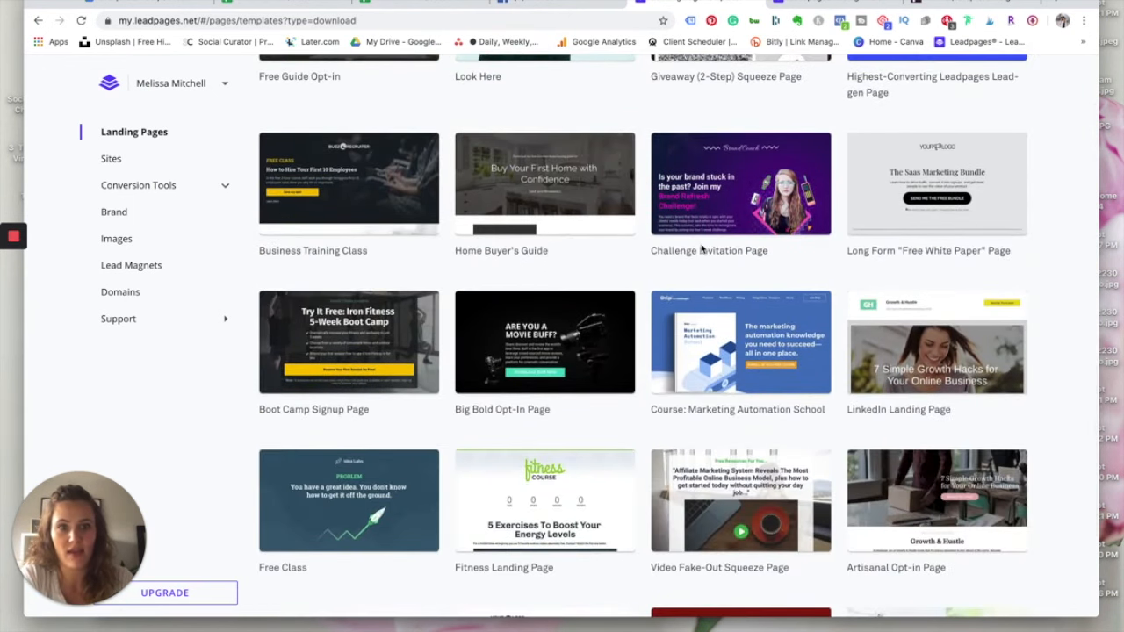
scroll(700, 249, "down", 3)
scroll(701, 249, "up", 10)
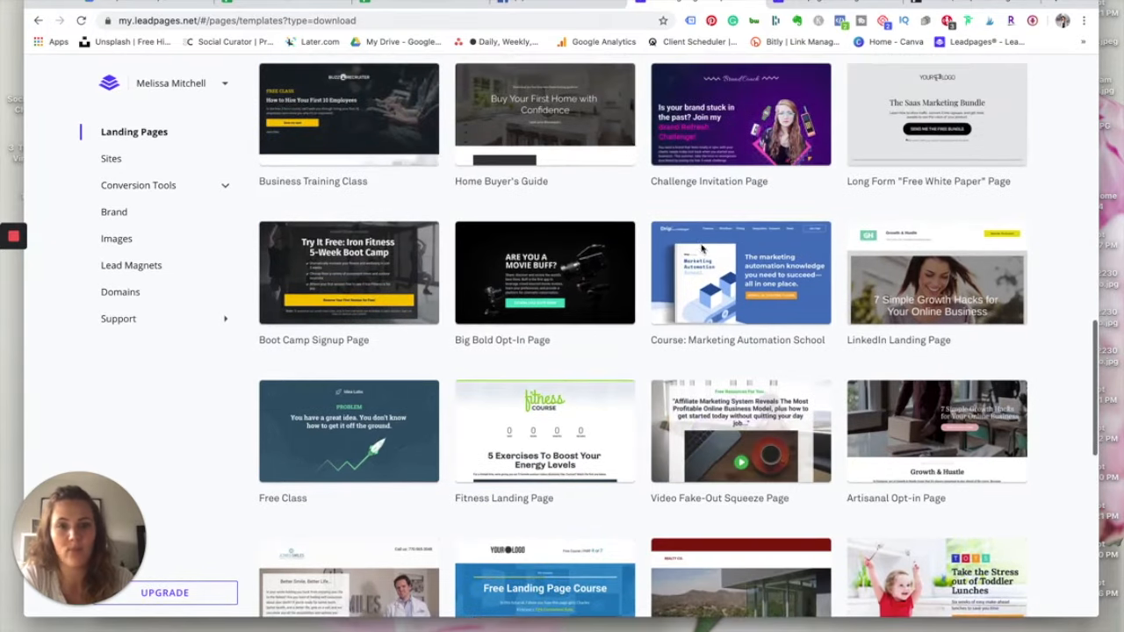
scroll(701, 250, "up", 2)
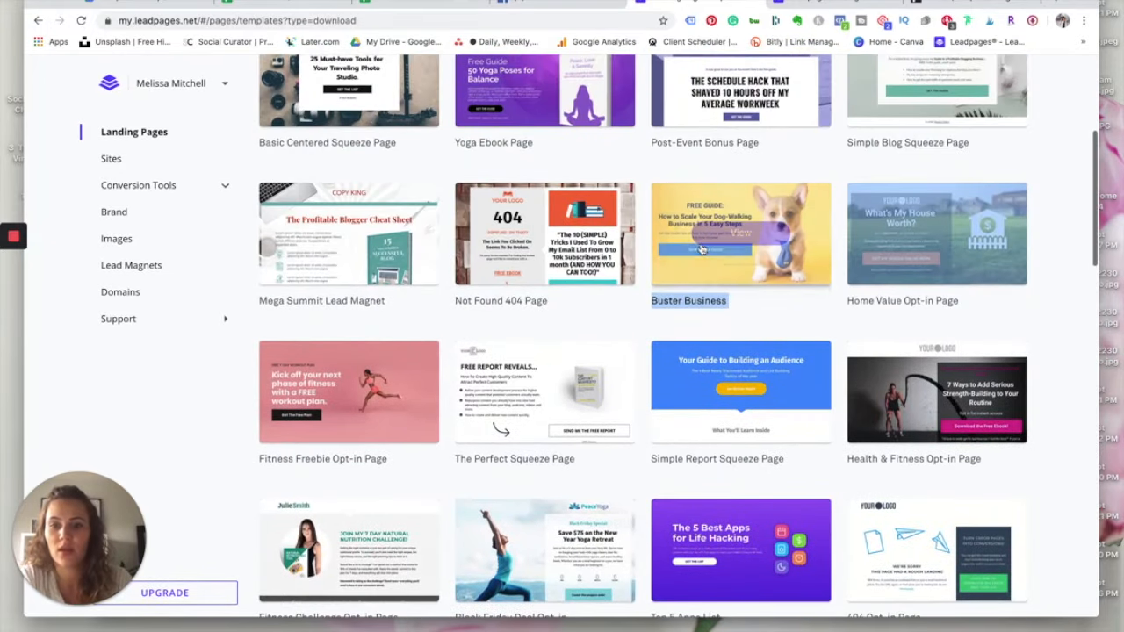
Step: Preview the Fitness Freebie Opt-in Page template and use it for the new landing page
left_click(347, 399)
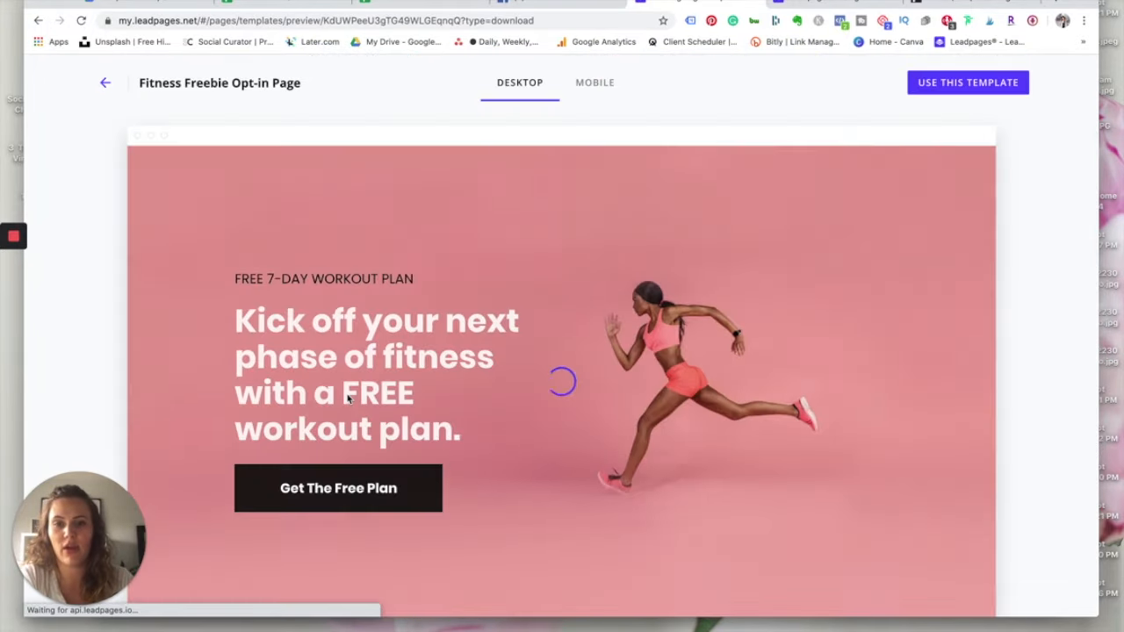
scroll(571, 515, "down", 3)
left_click(563, 557)
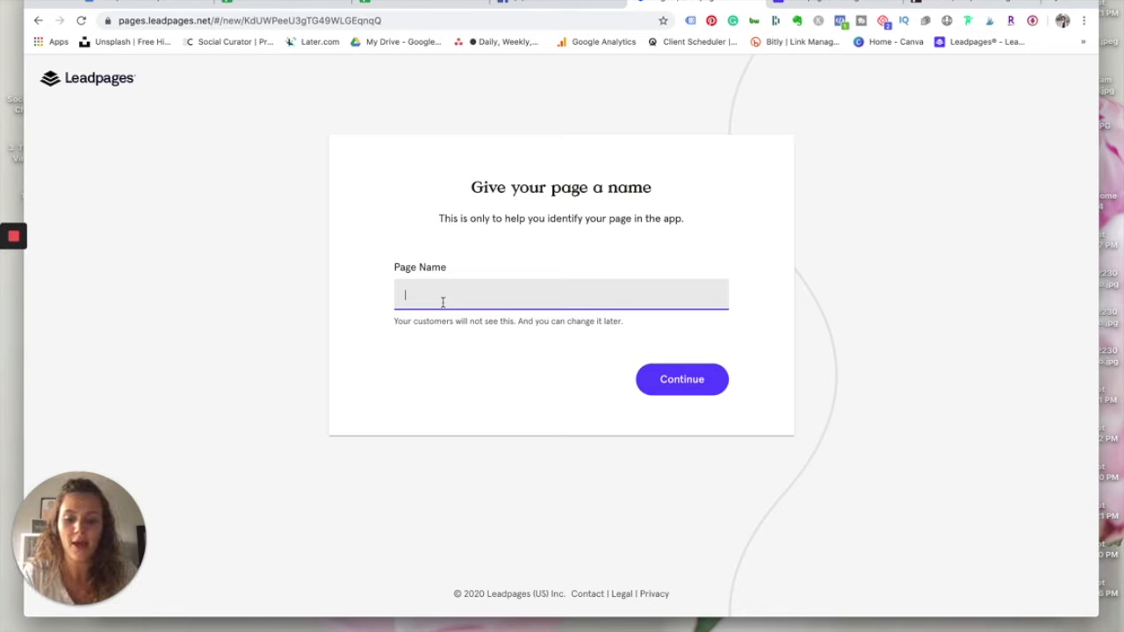
Step: Name the new page "Freebie for Instagram Bundle" and continue to the page editor
type("Free")
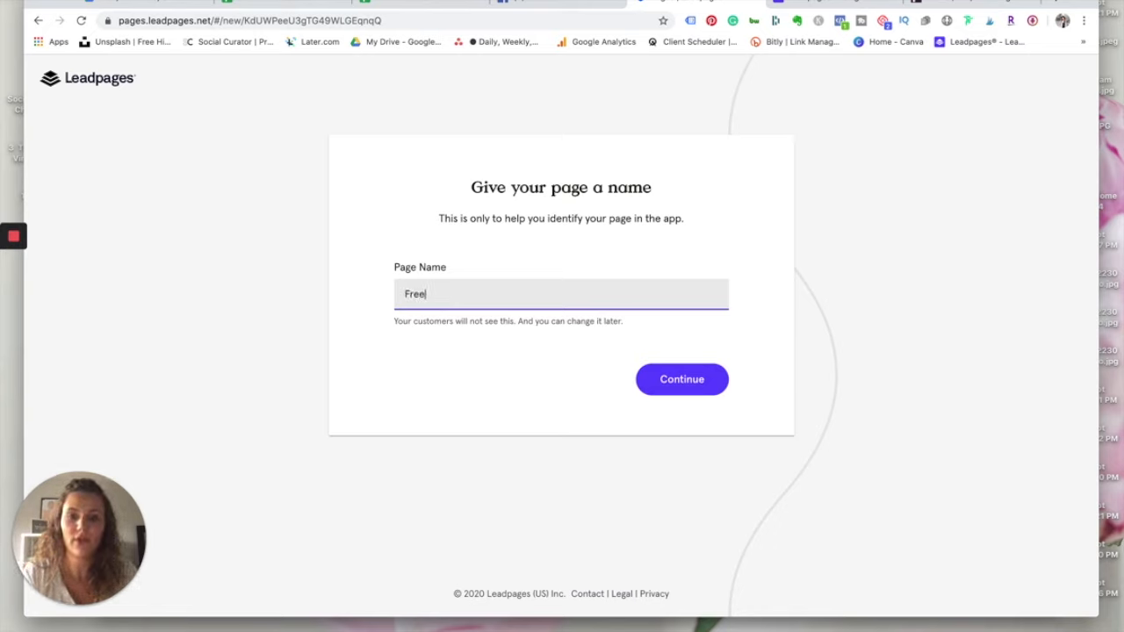
type("bie for Instag")
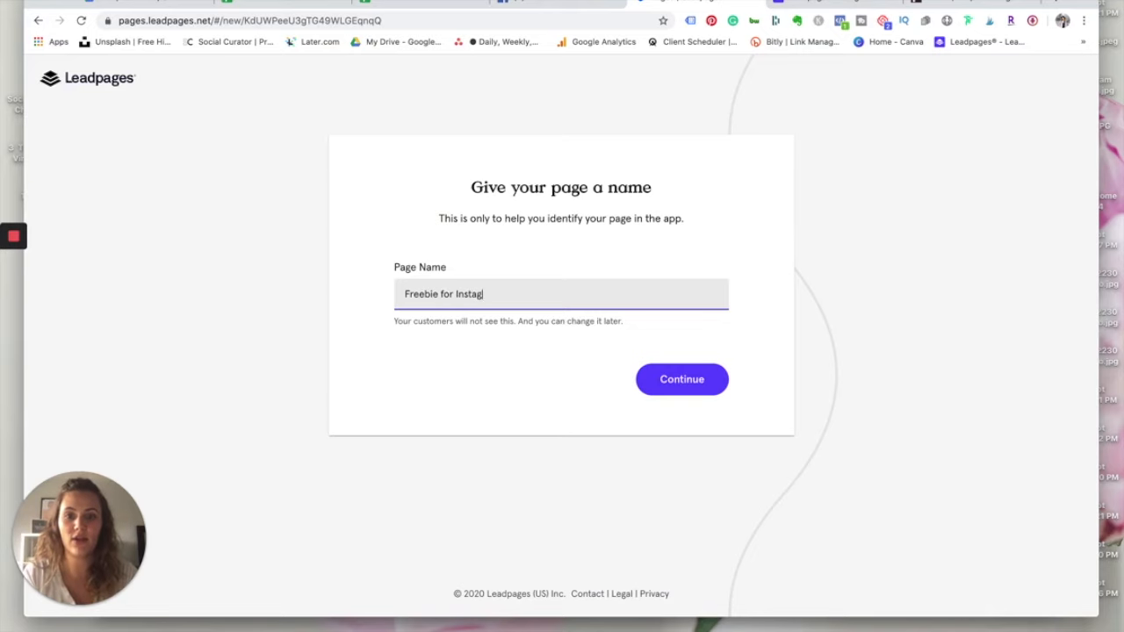
type("ram Bundle")
left_click(683, 379)
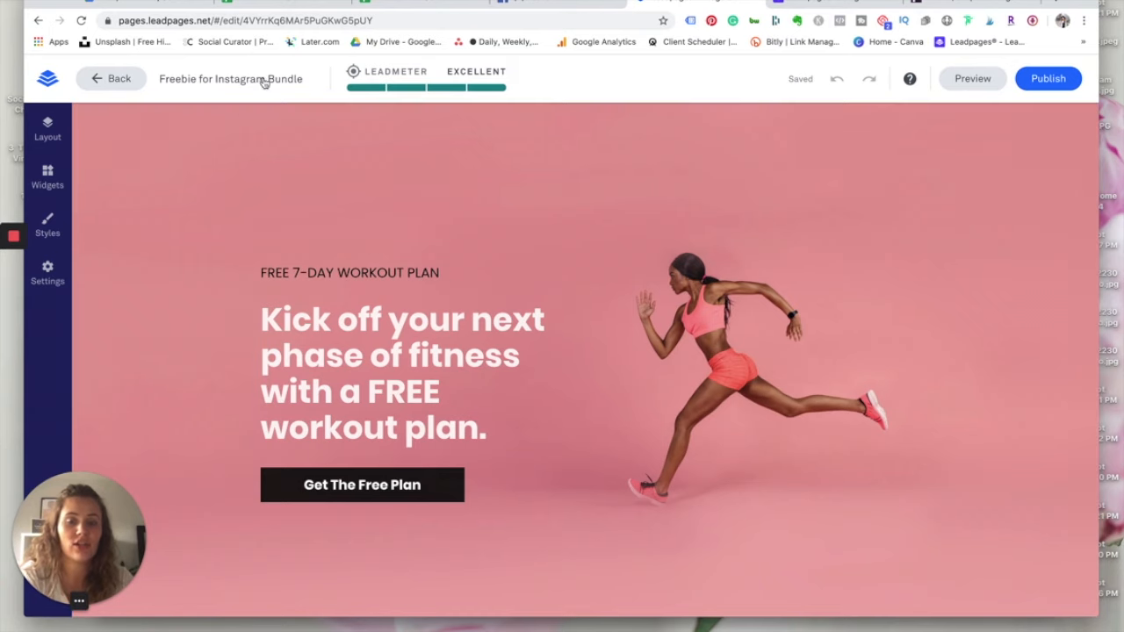
Step: Replace the small "FREE 7-DAY WORKOUT PLAN" text above the headline with "Learn more about Instagram"
scroll(450, 283, "down", 3)
scroll(450, 283, "up", 3)
scroll(451, 283, "down", 3)
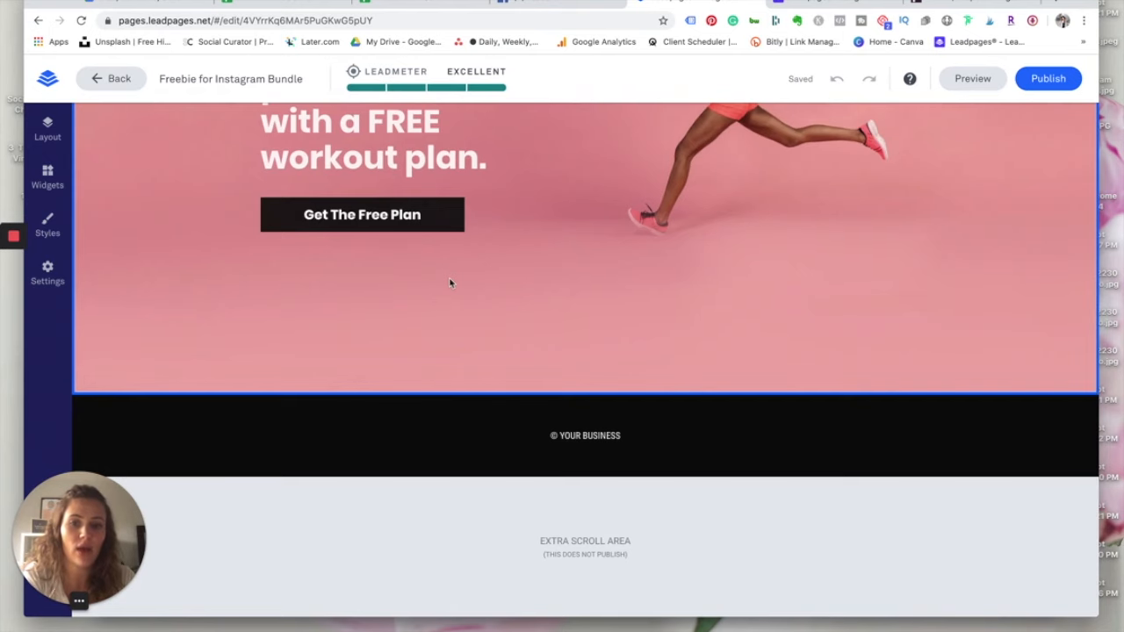
scroll(451, 283, "up", 3)
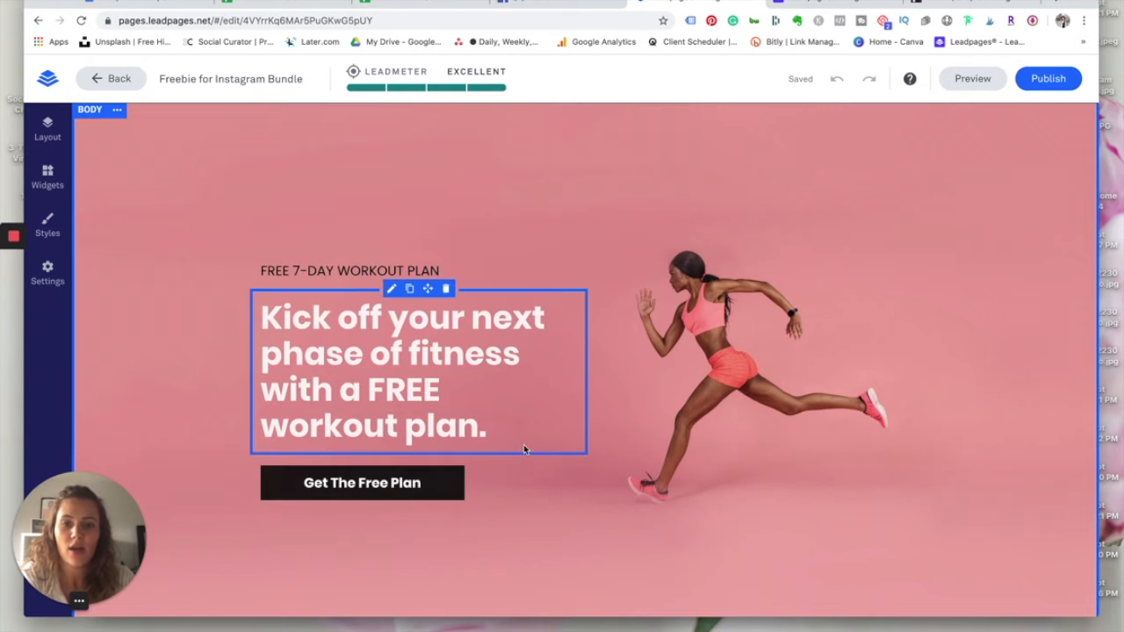
left_click(314, 269)
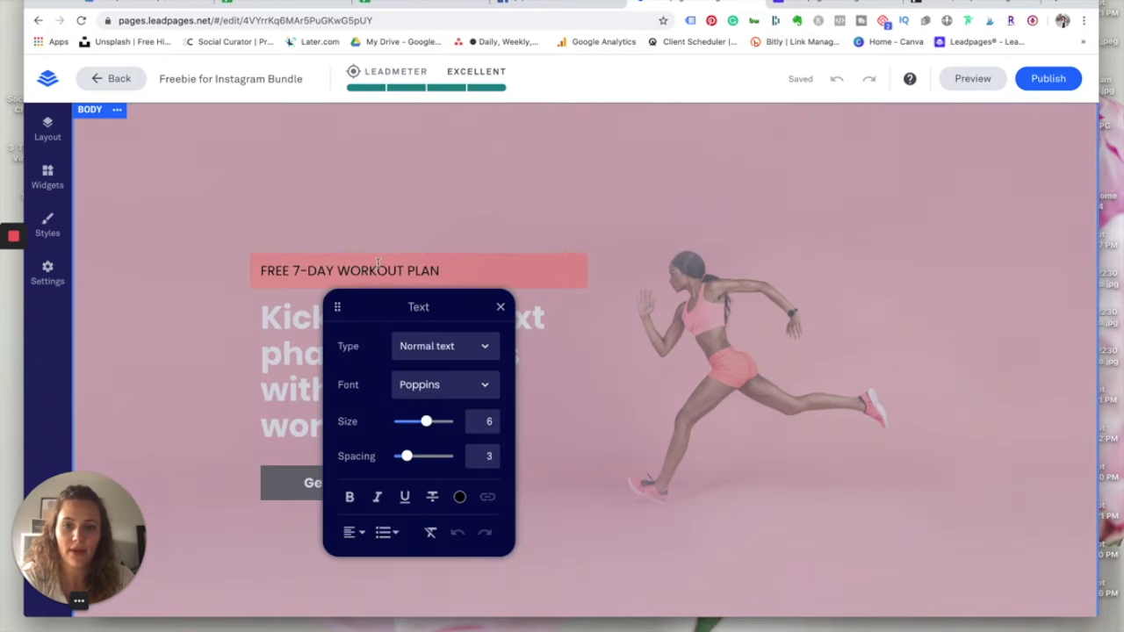
triple_click(386, 267)
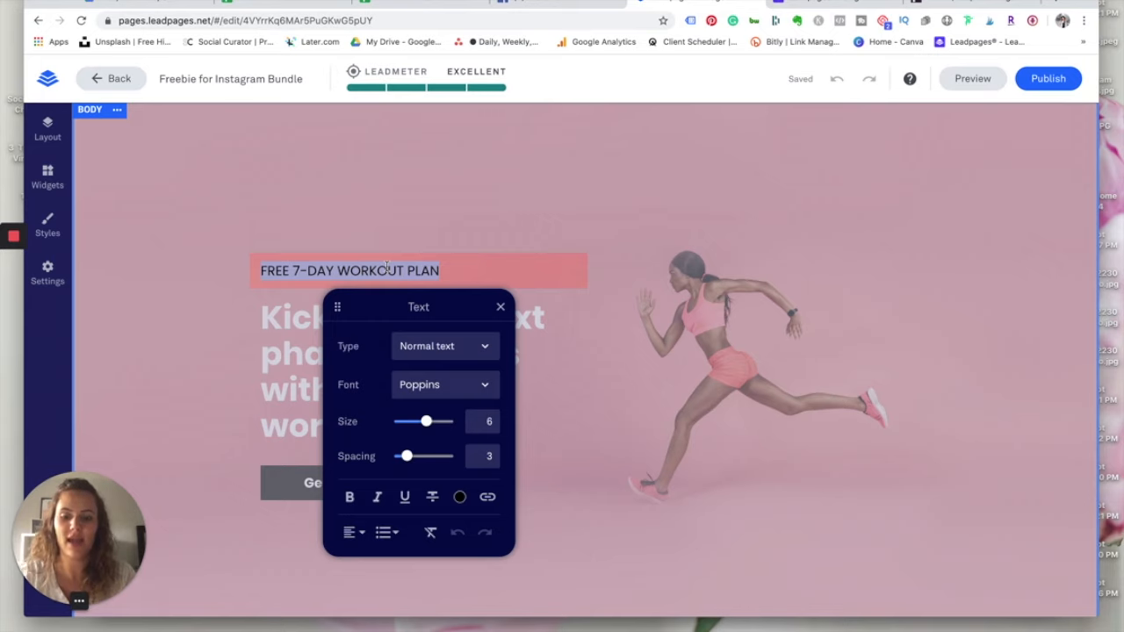
type("Learn moer ab")
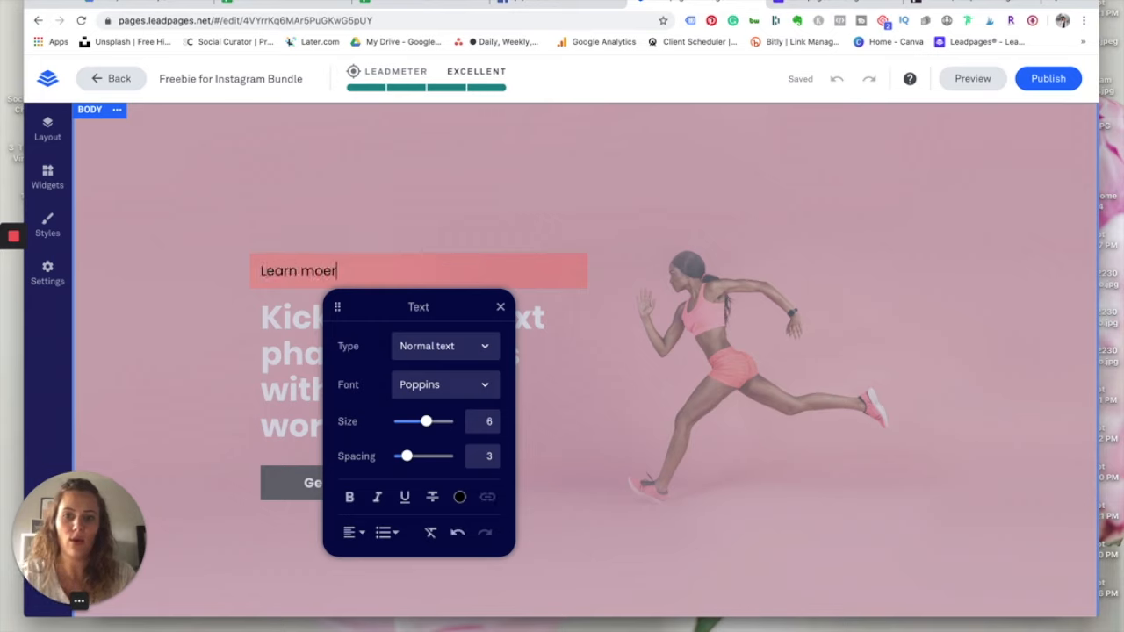
key("BackSpace")
key("BackSpace")
key("BackSpace")
key("BackSpace")
type("re abou")
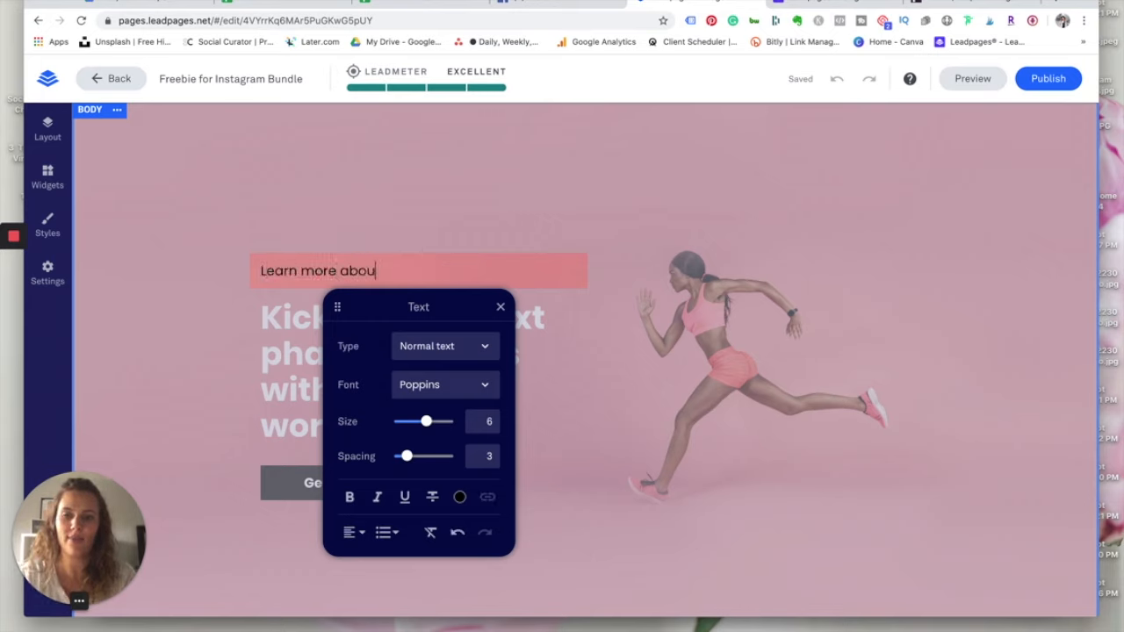
type("t Instagram")
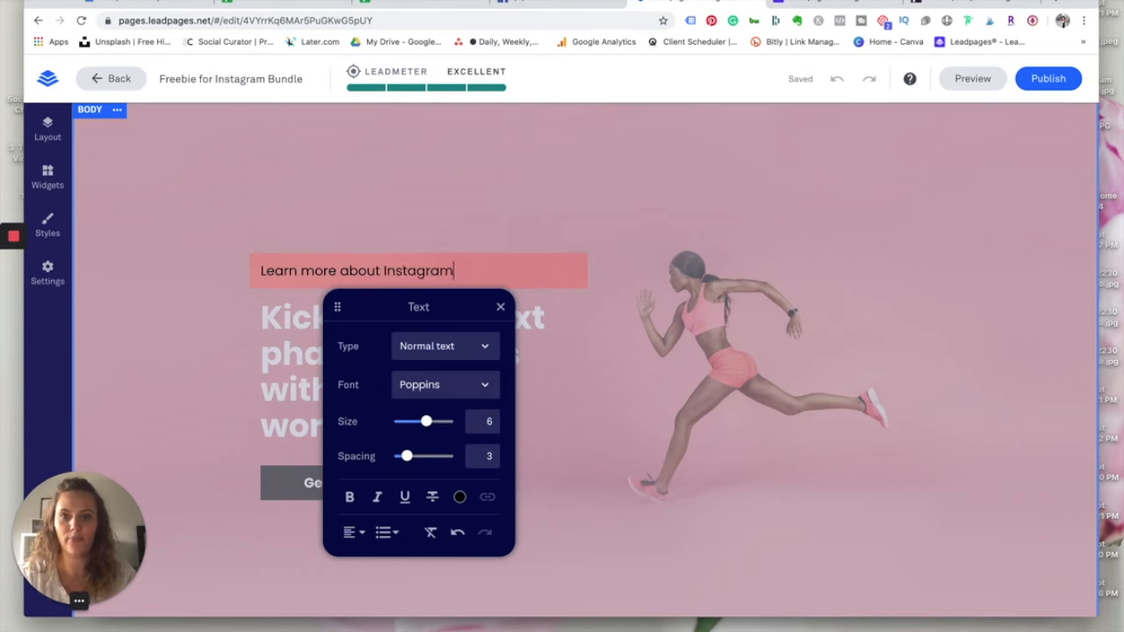
Step: Set the "Learn more about Instagram" text to the Oswald font with size 8 and spacing 2
left_click(483, 391)
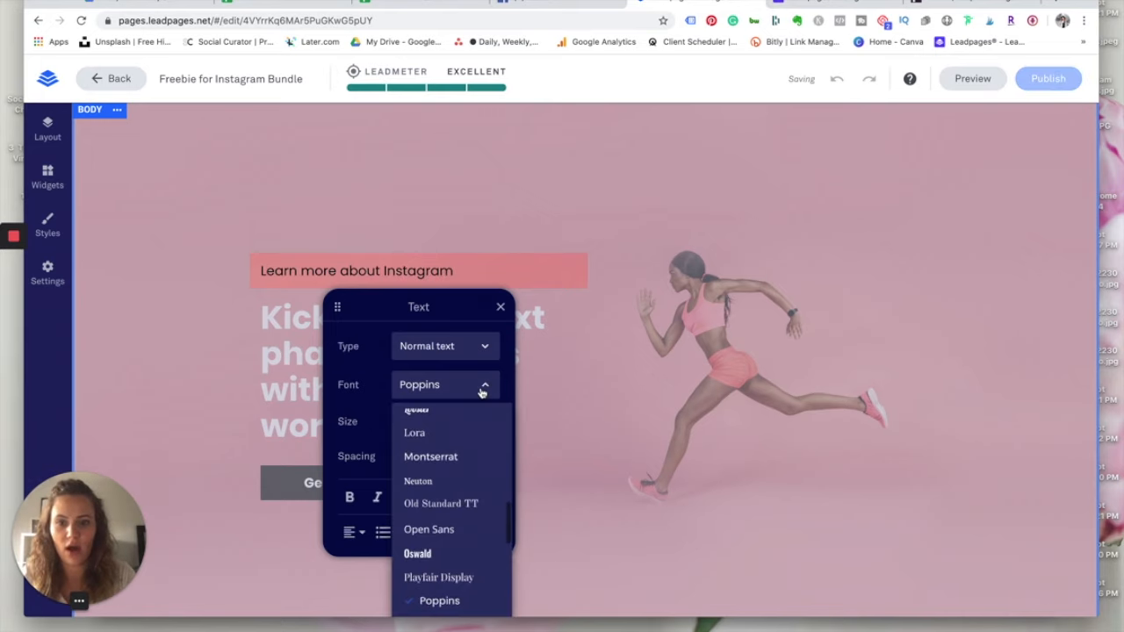
left_click(447, 547)
triple_click(430, 269)
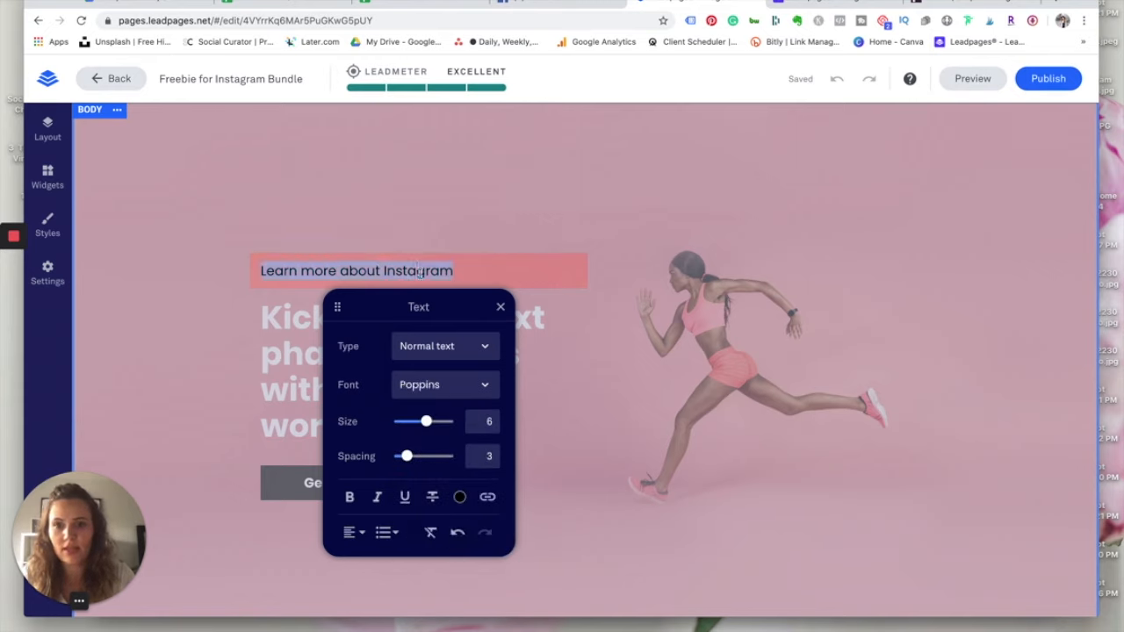
left_click(436, 386)
left_click(431, 544)
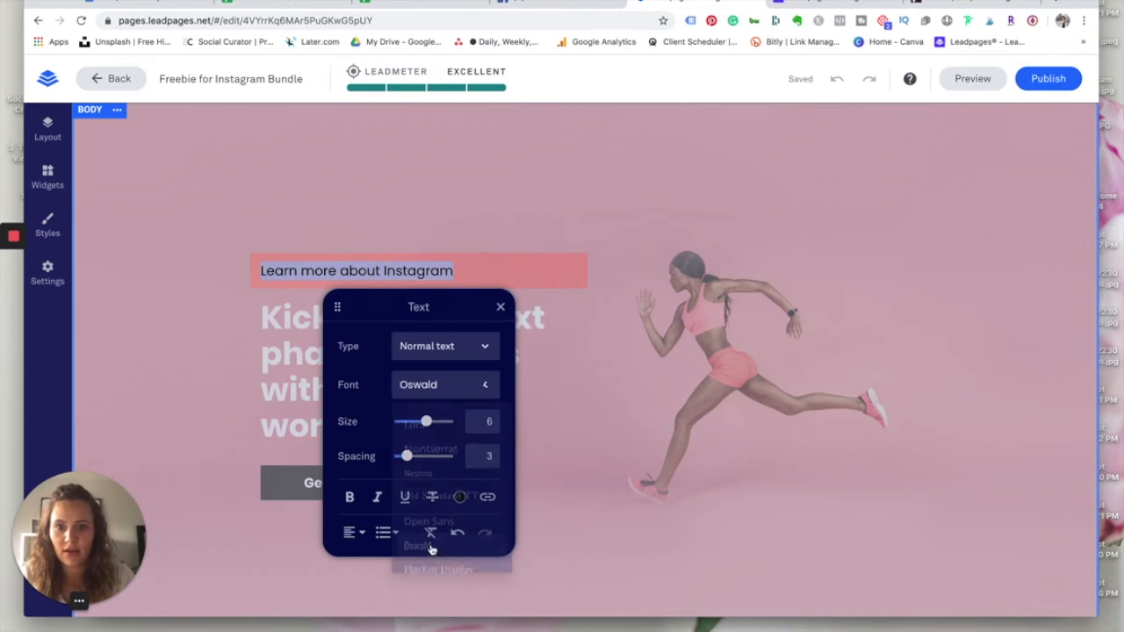
left_click_drag(426, 421, 439, 422)
mouse_move(406, 456)
left_mouse_down()
mouse_move(452, 456)
mouse_move(401, 466)
left_mouse_up()
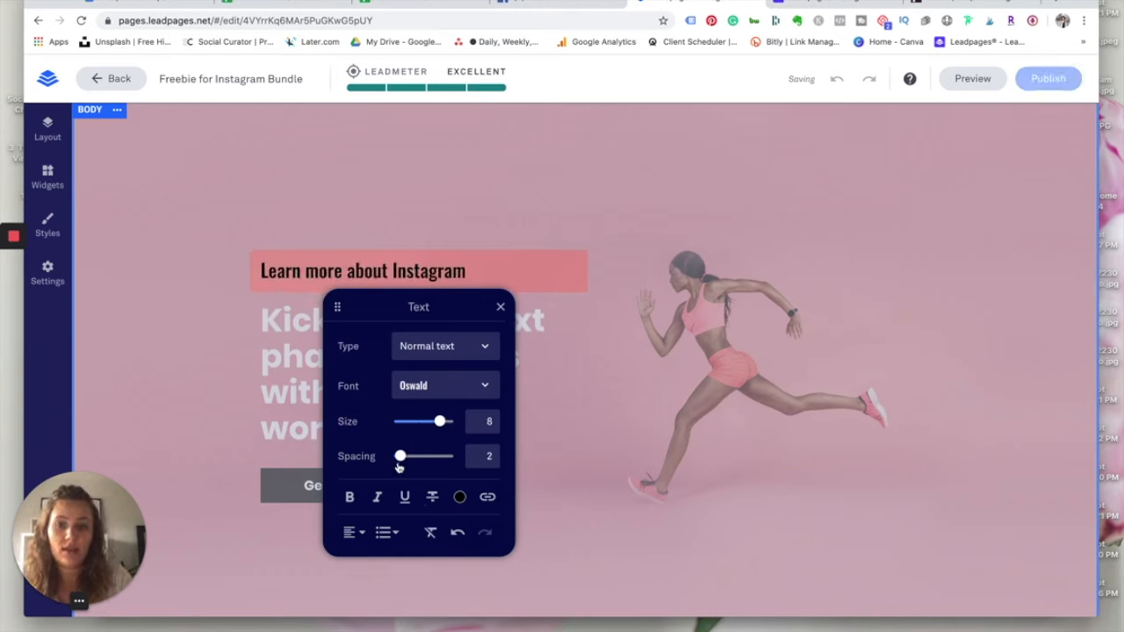
Step: Colour the "Learn more about Instagram" text with the dark green brand colour and make it bold, italic and underlined
left_click(460, 497)
left_click(374, 380)
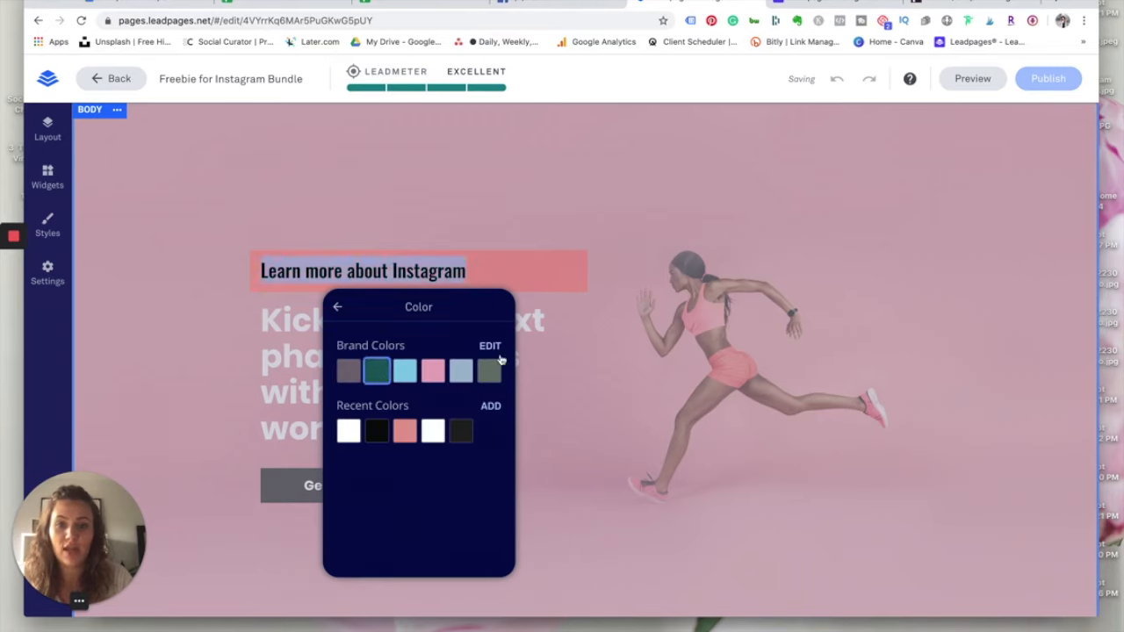
left_click(349, 496)
left_click(377, 497)
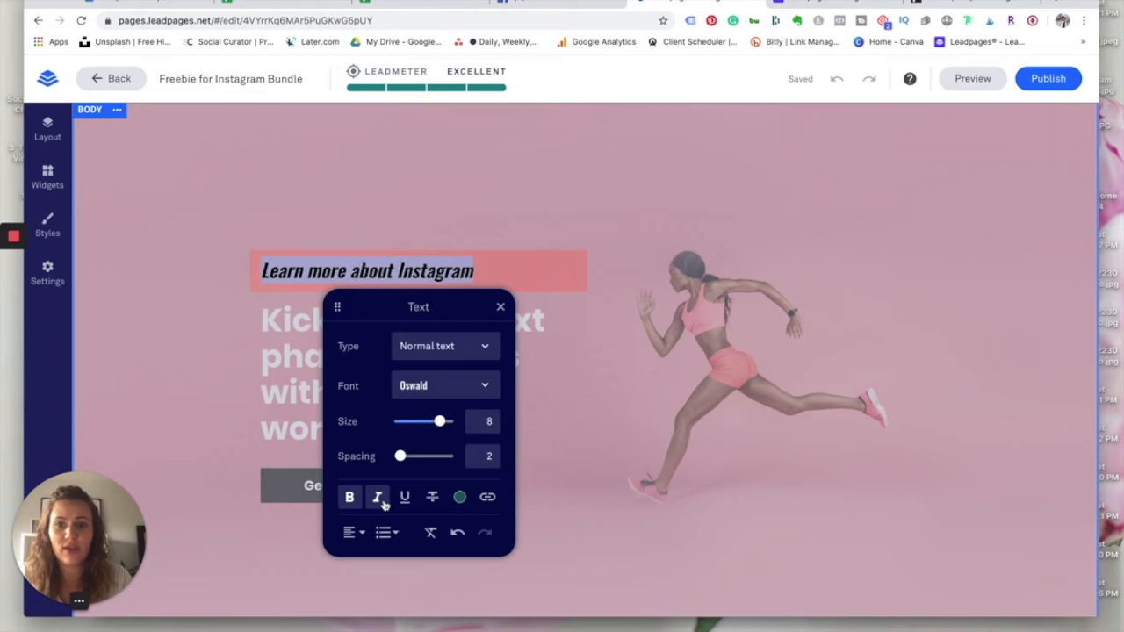
left_click(404, 497)
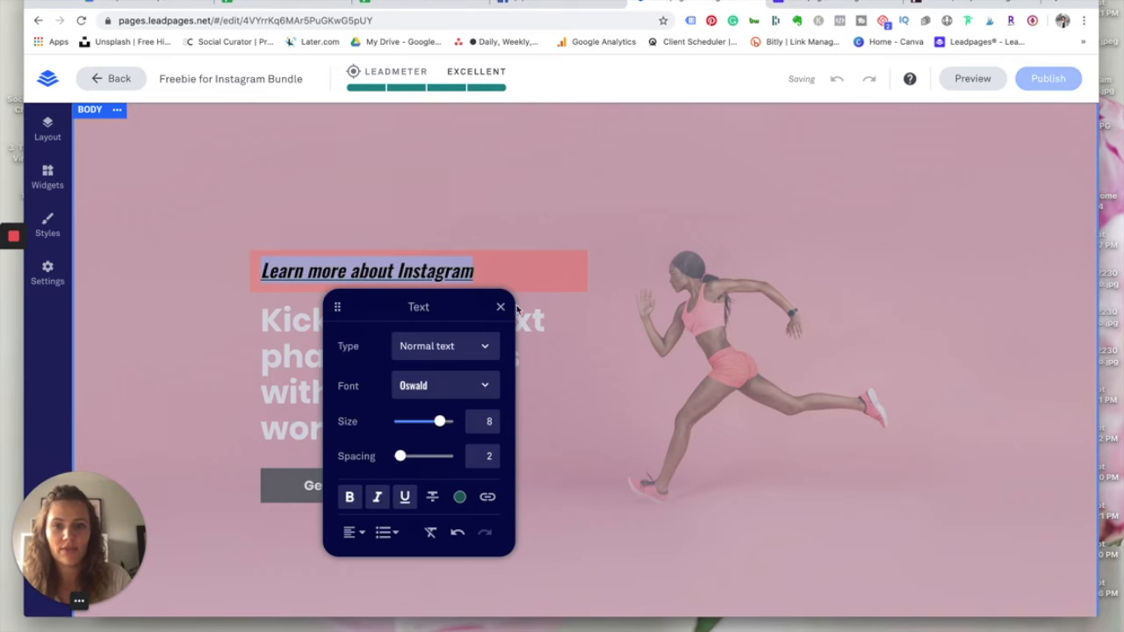
left_click(500, 306)
Step: Replace the main headline with "The best Instagram Strategy you will ever find for your business."
left_click(373, 404)
double_click(426, 430)
left_click(469, 430)
left_click_drag(485, 431, 264, 323)
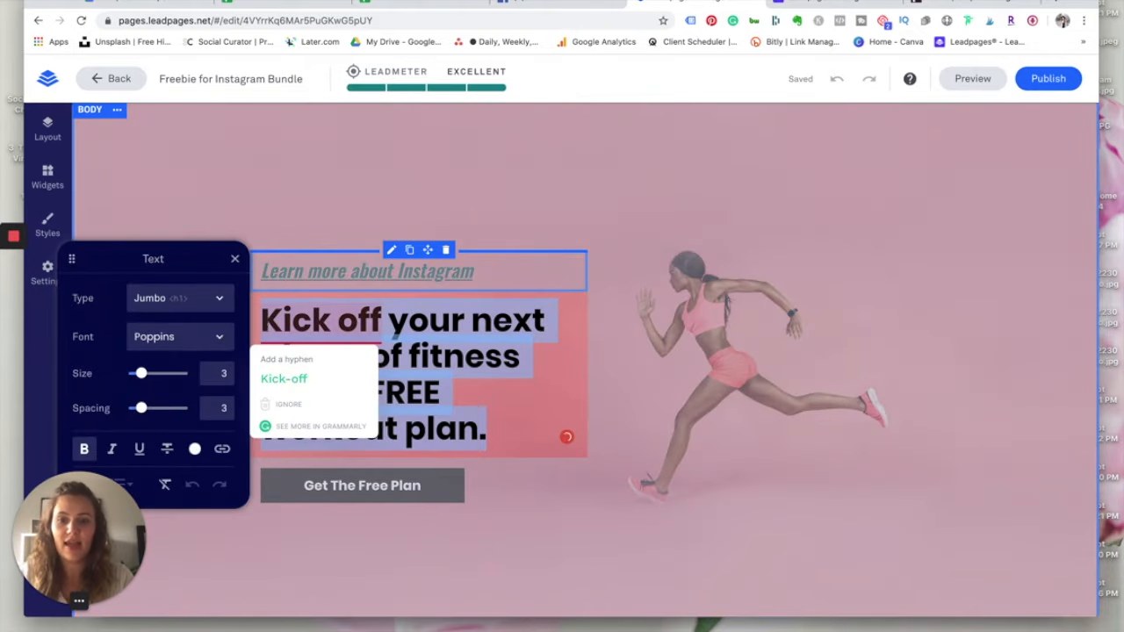
type("The best Instagr")
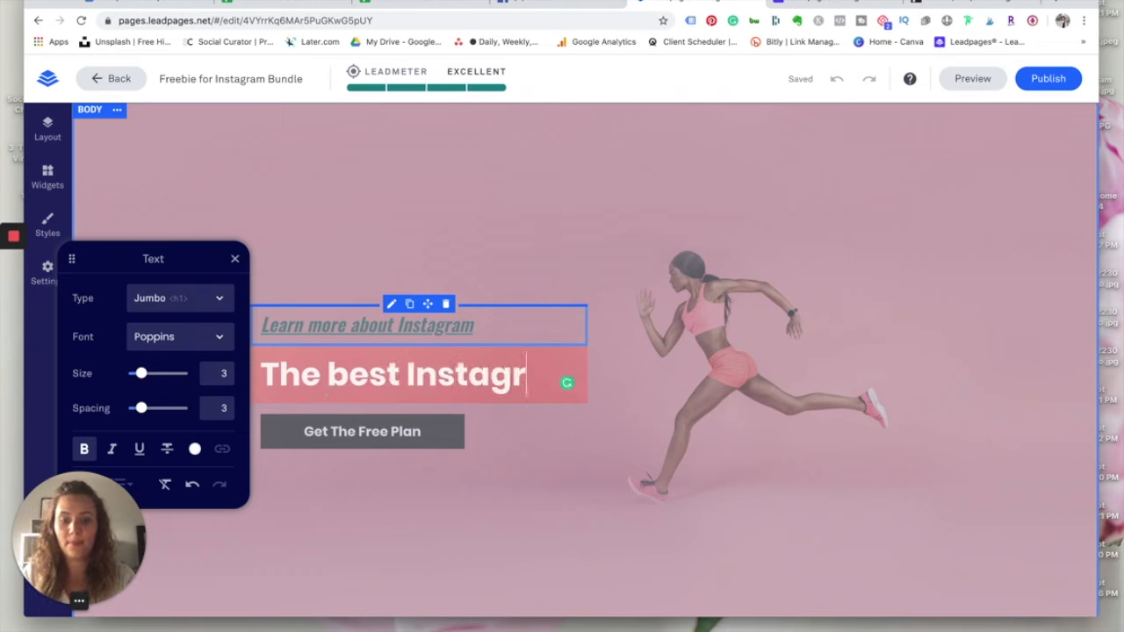
type("am Strategy you")
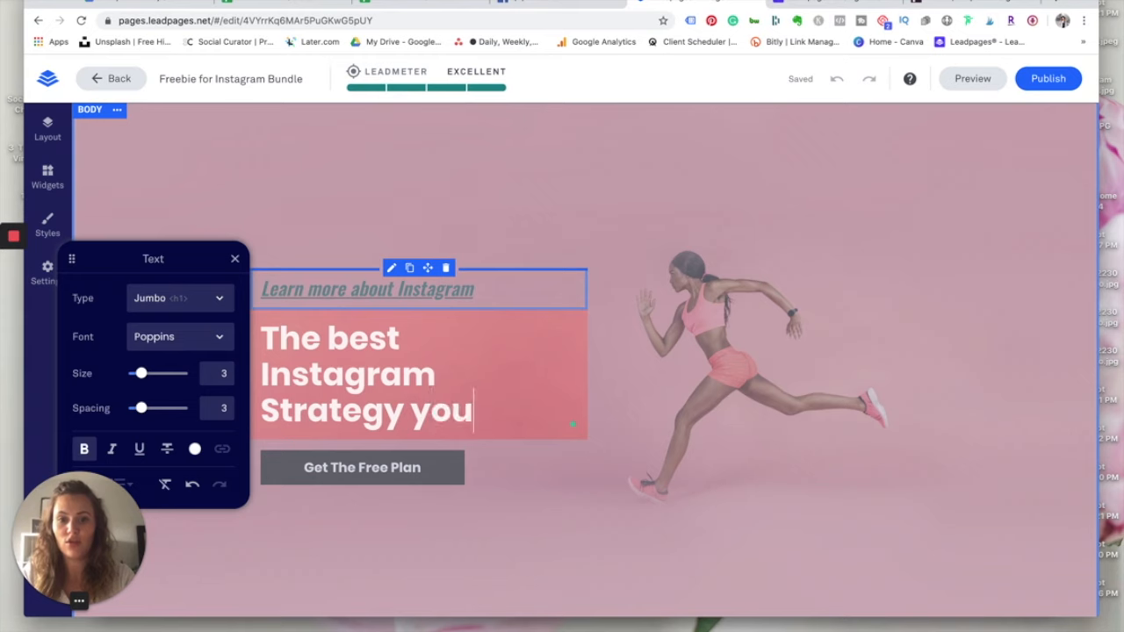
type(" will ever ")
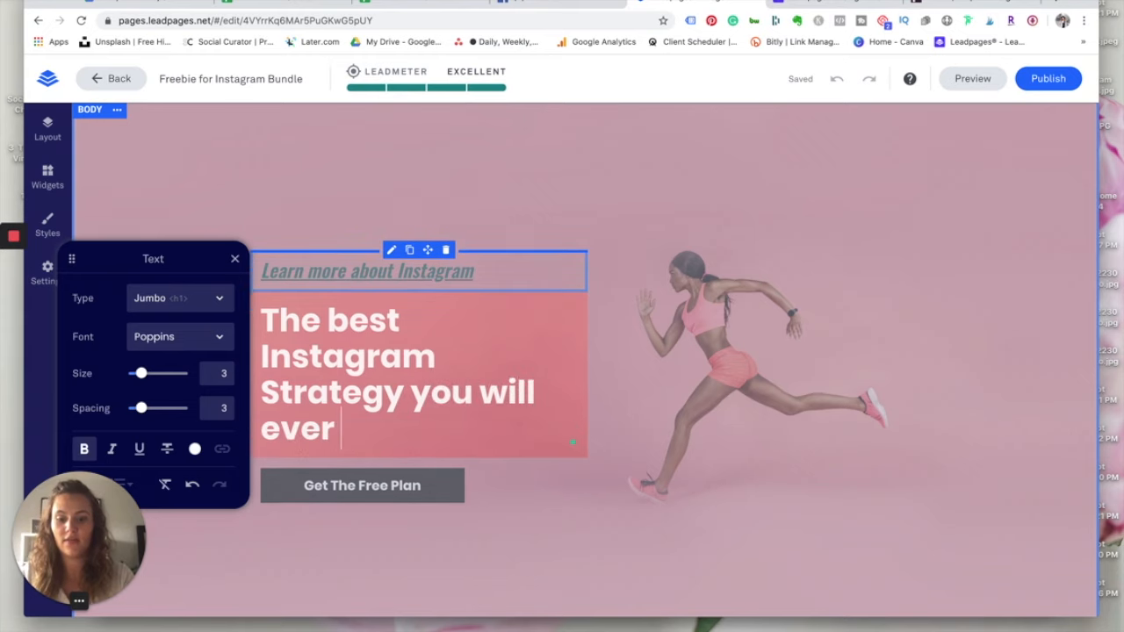
type("find for your business.")
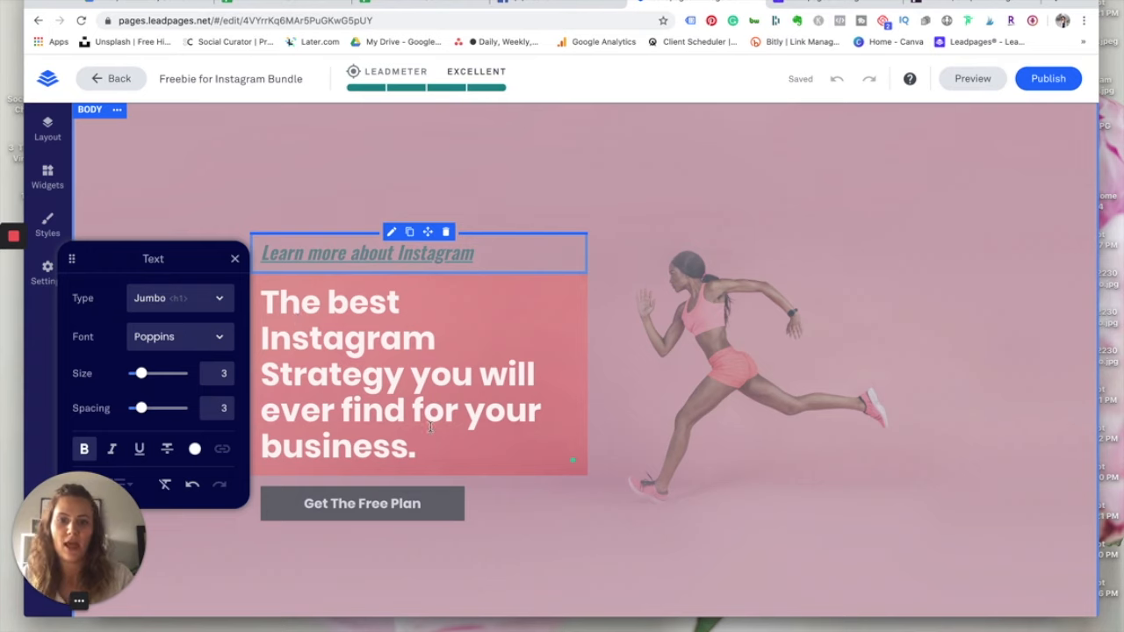
left_click(564, 547)
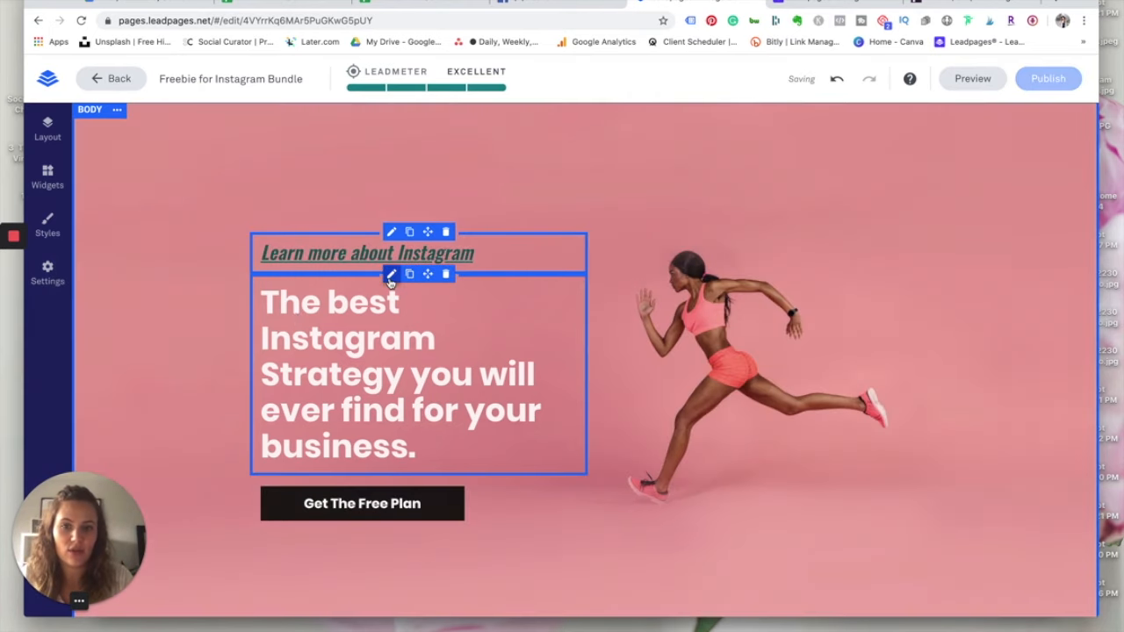
Step: Change the font of the whole main headline to Oswald
left_click(391, 274)
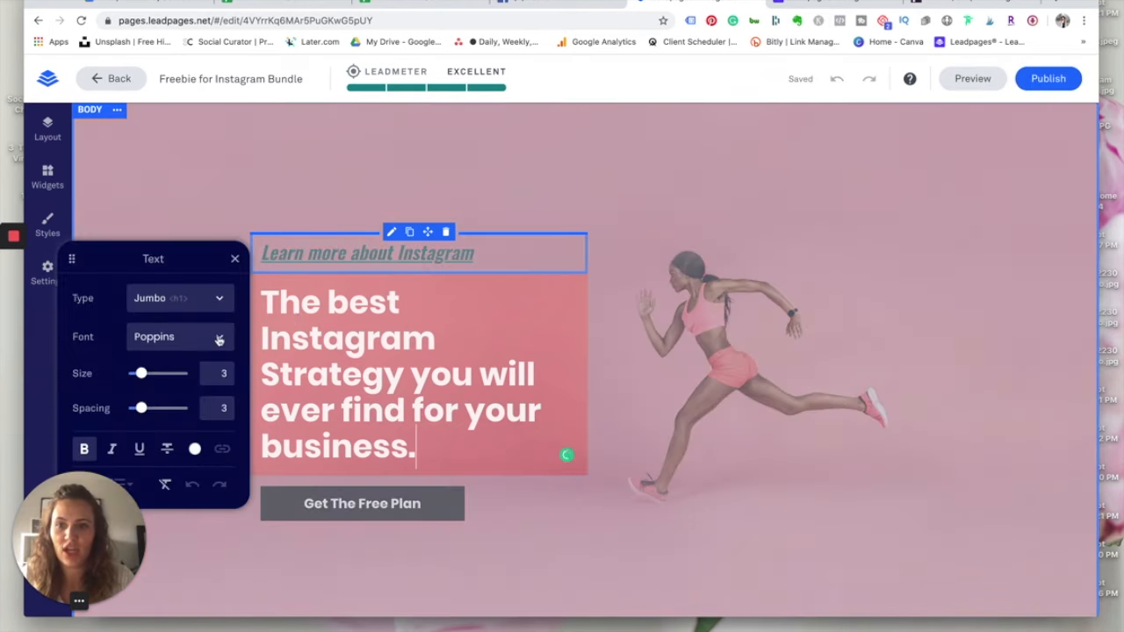
left_click_drag(420, 447, 263, 297)
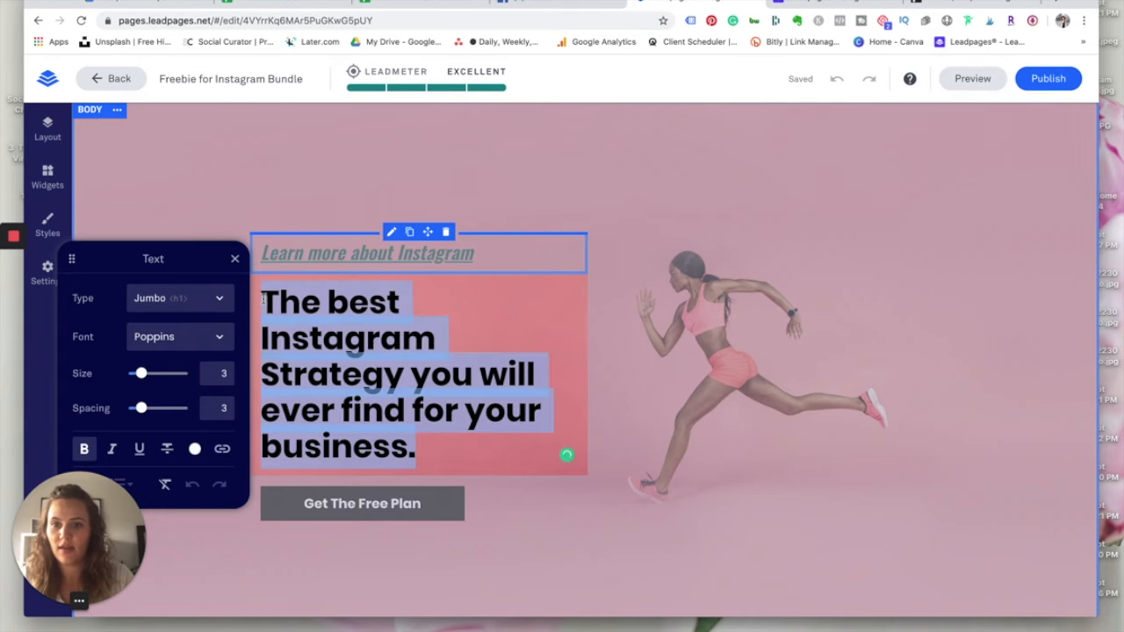
left_click(218, 339)
left_click(172, 506)
left_click(455, 485)
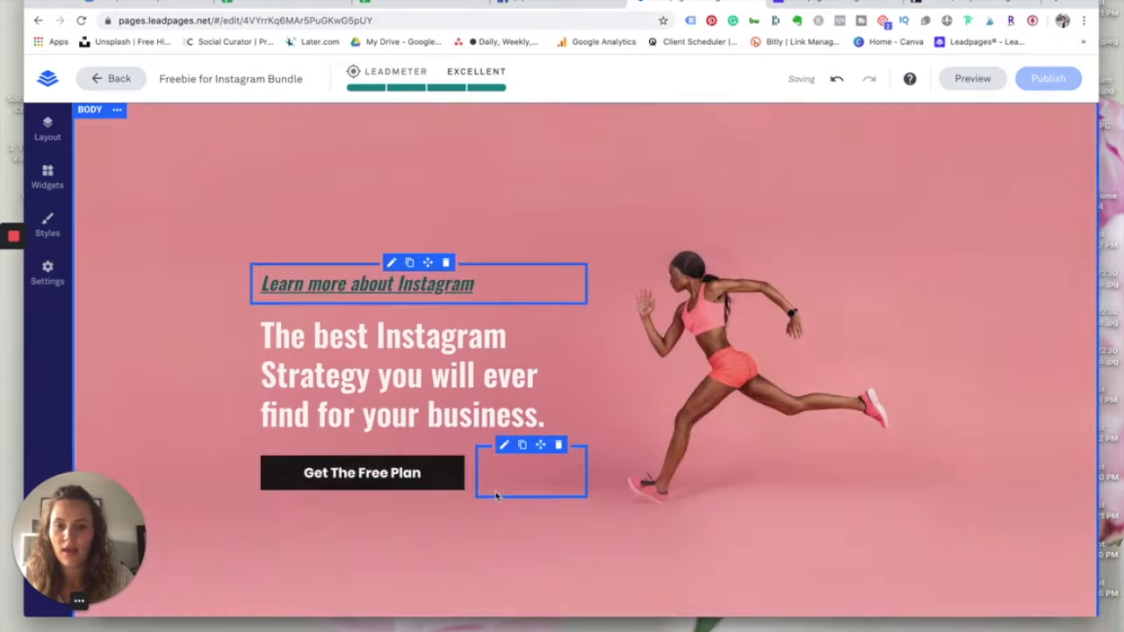
Step: Give the "Get The Free Plan" button rounded corners with a radius of 24 and set its size to Large
left_click(448, 485)
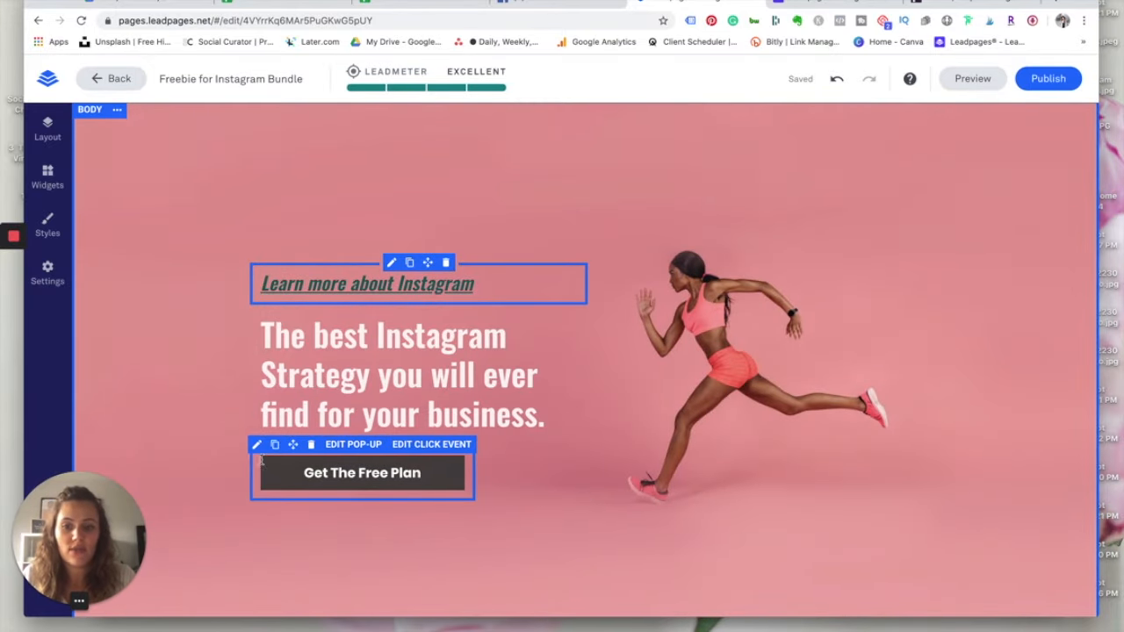
left_click(257, 446)
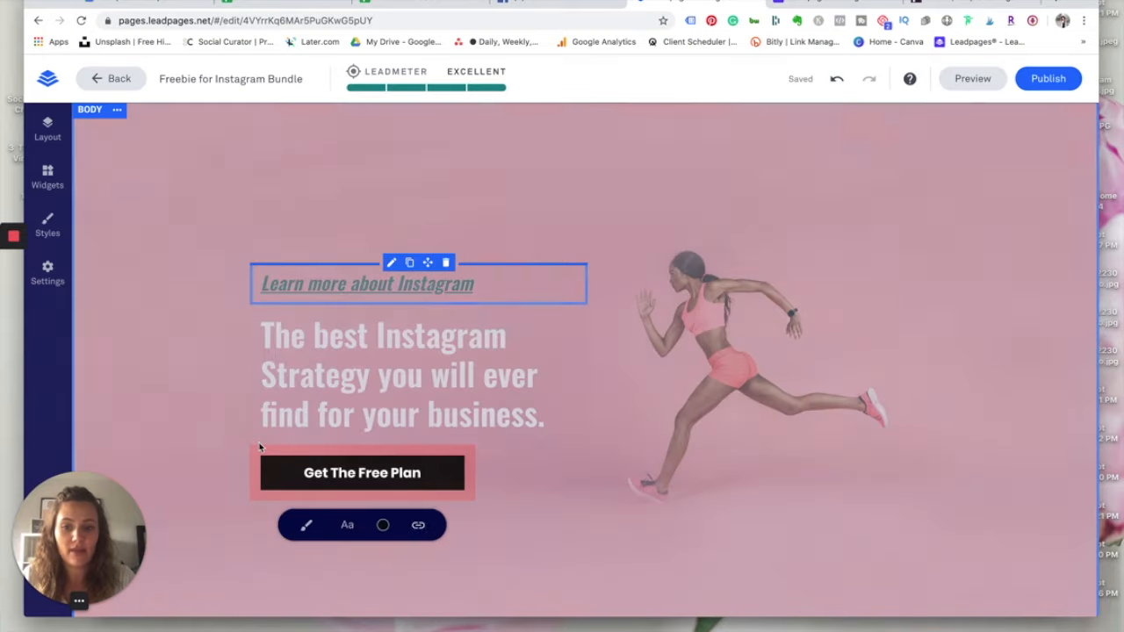
left_click(314, 534)
scroll(342, 538, "down", 4)
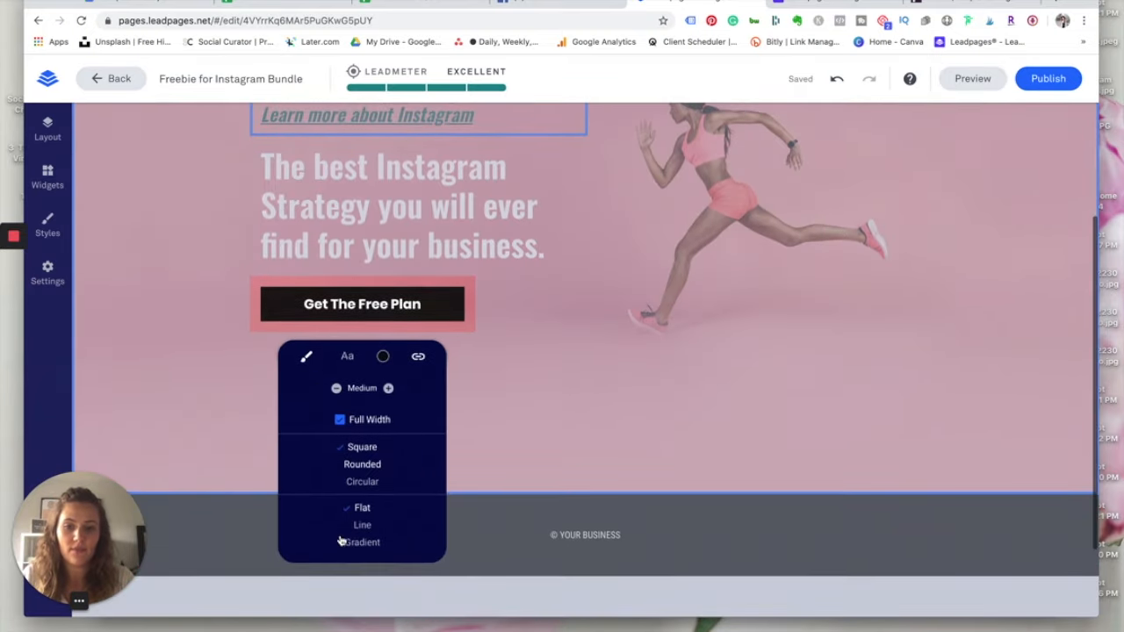
left_click(361, 464)
left_click_drag(342, 510, 424, 509)
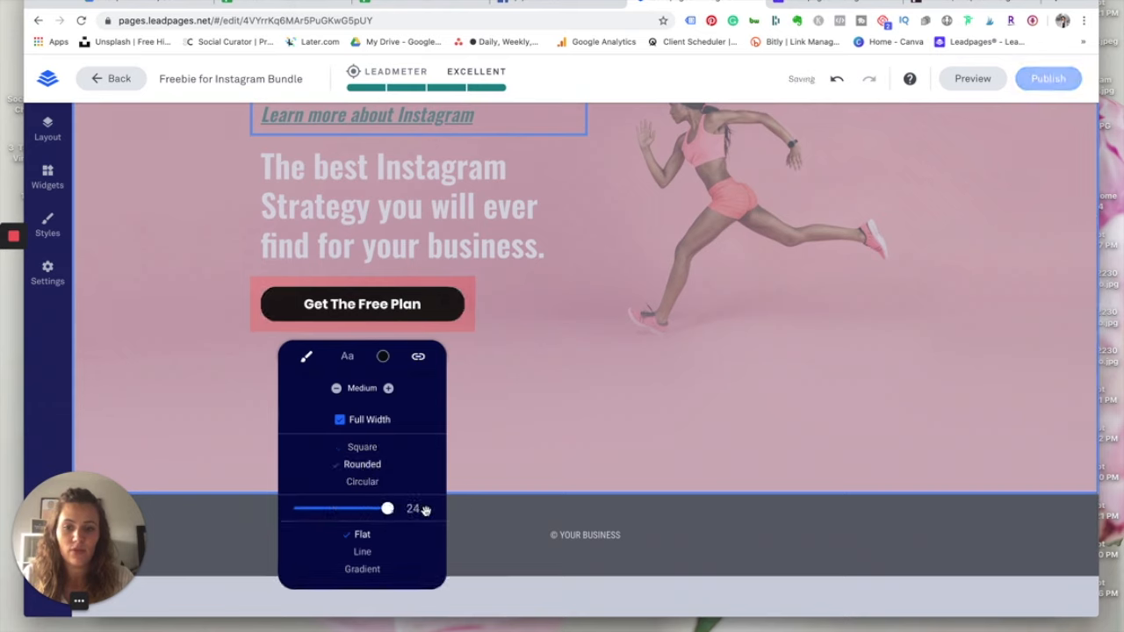
left_click(391, 388)
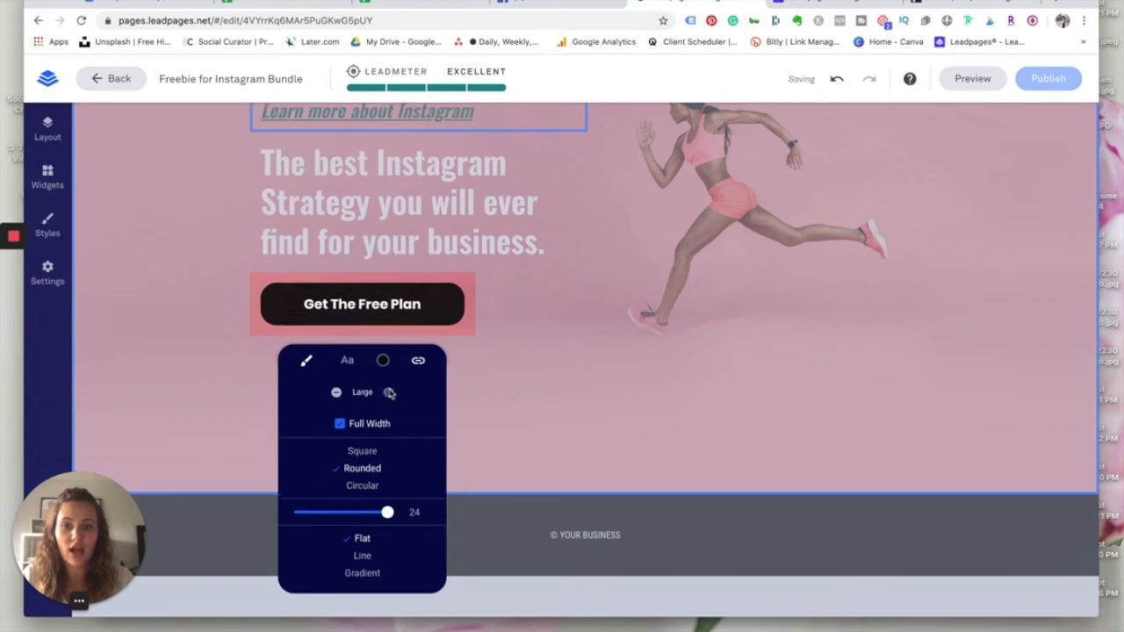
Step: Set the "Get The Free Plan" button's font to Oswald and its background to the dark green brand colour
left_click(347, 360)
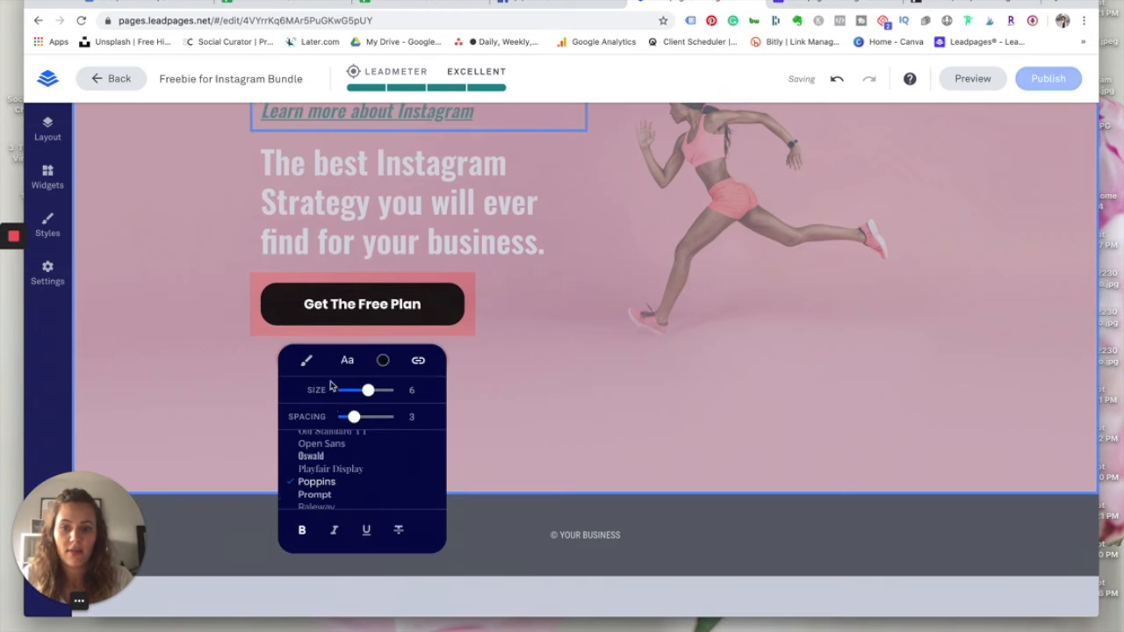
left_click(312, 457)
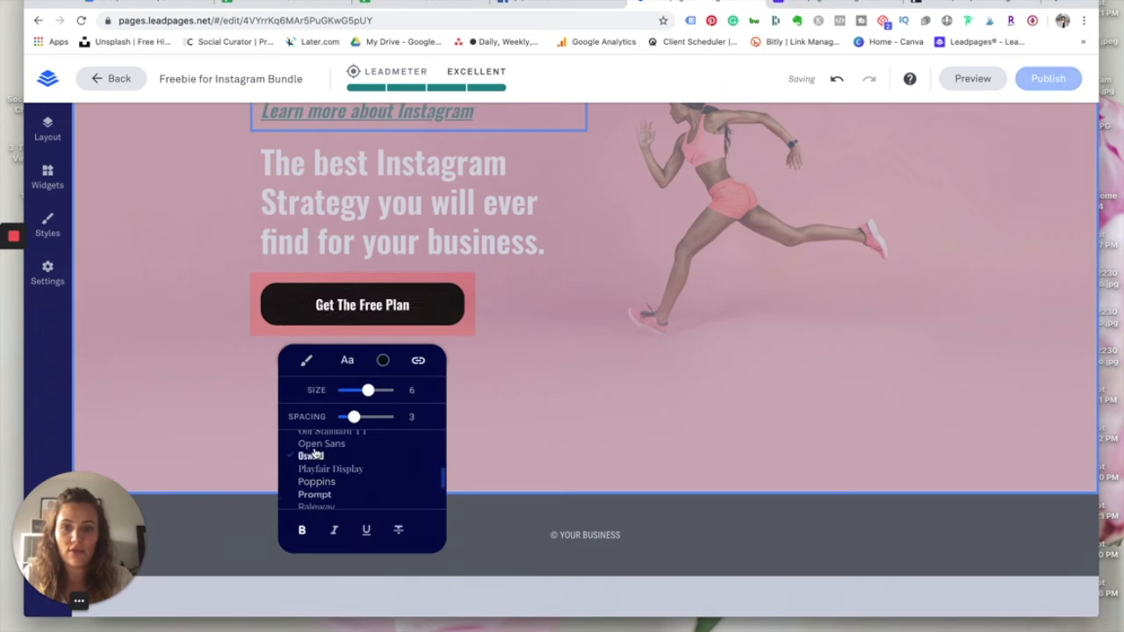
left_click(382, 360)
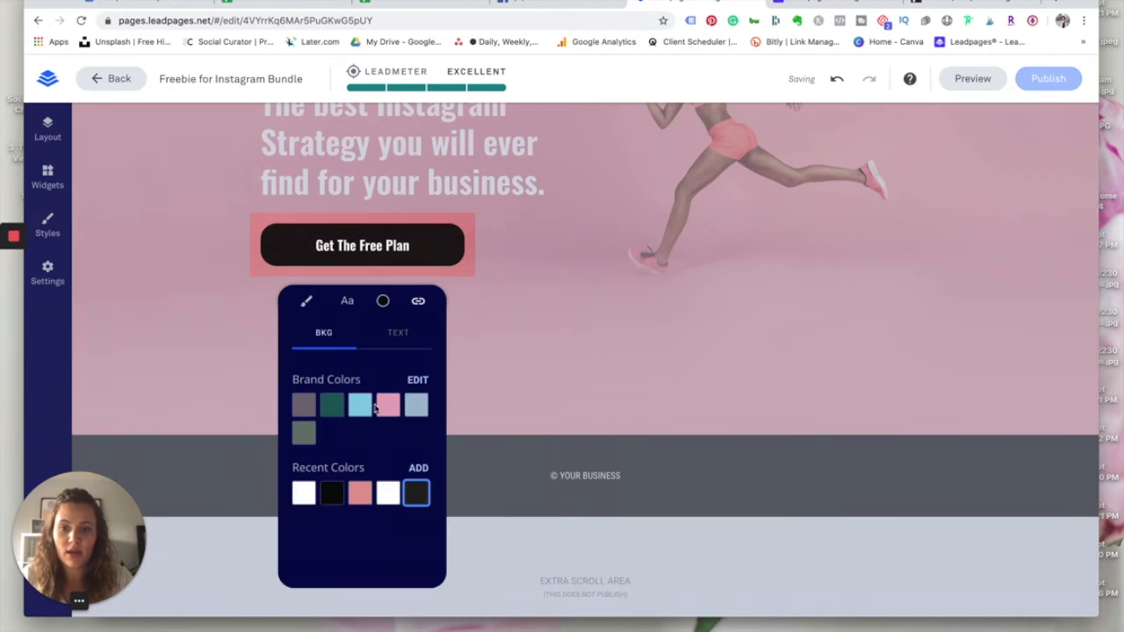
left_click(332, 405)
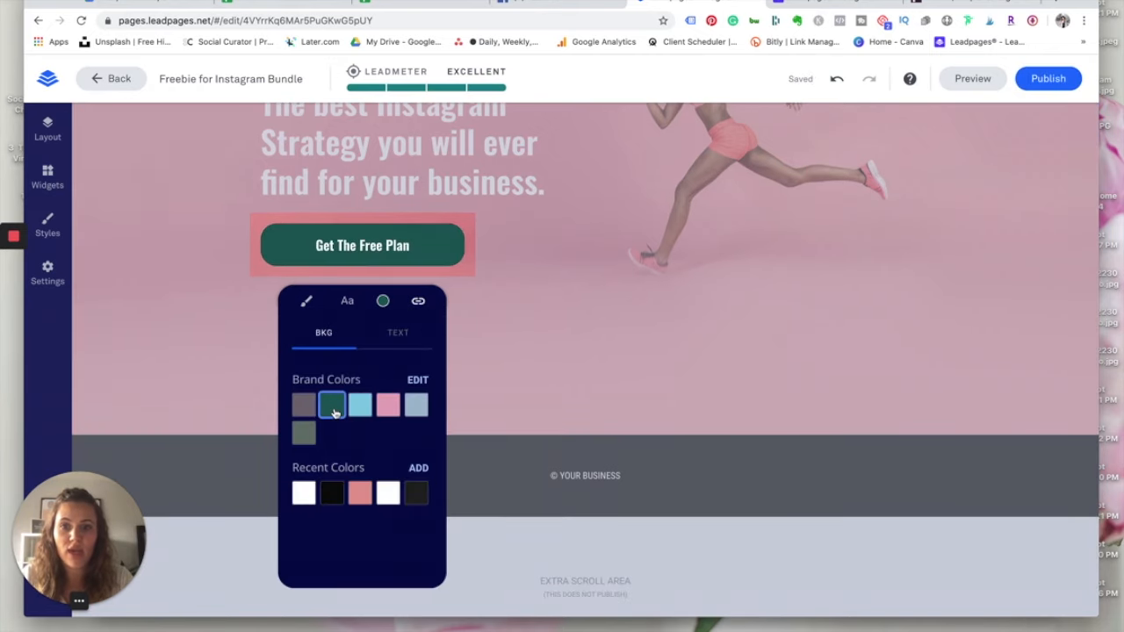
Step: Examine the link settings of the "Get The Free Plan" button, including its pop-up form and conversion option
left_click(419, 303)
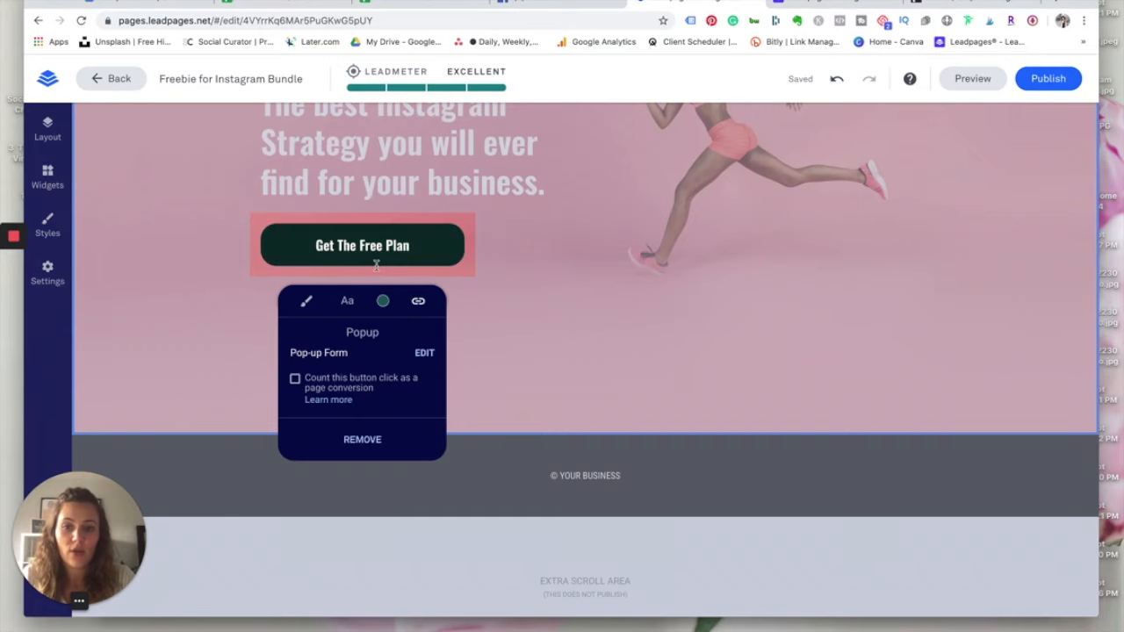
left_click(490, 331)
mouse_move(414, 243)
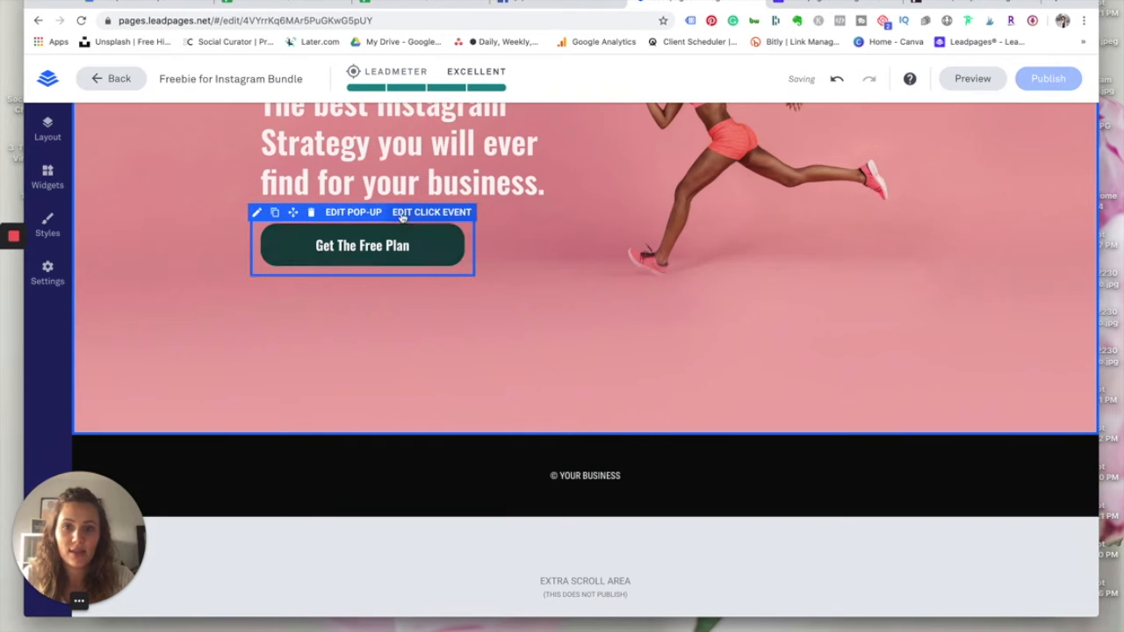
left_click(362, 250)
left_click(418, 302)
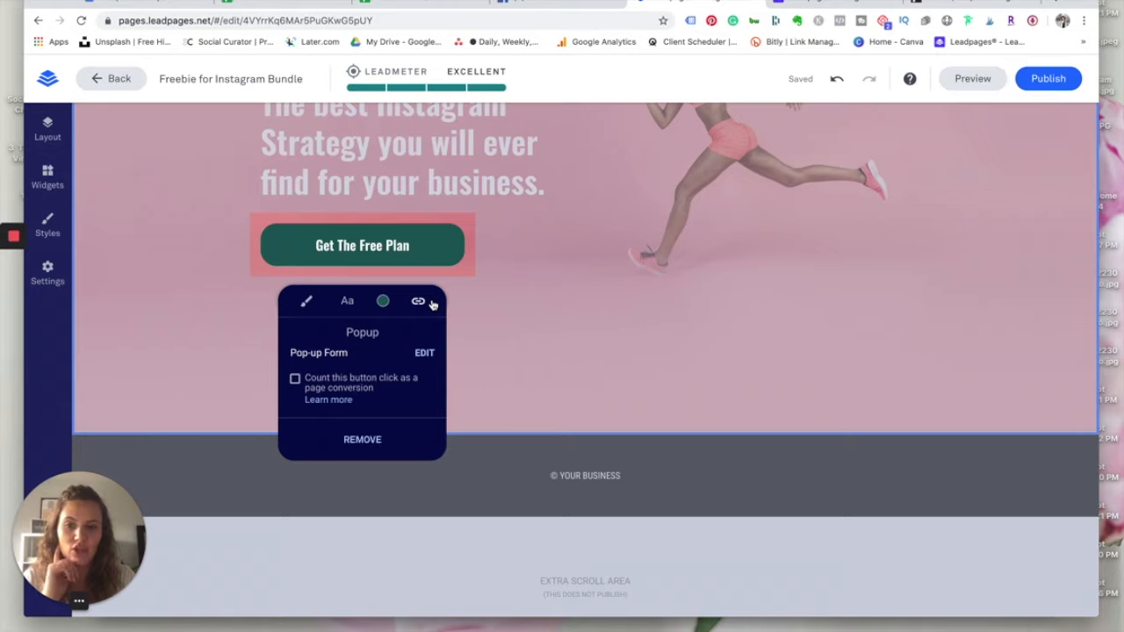
left_click(505, 302)
Step: Open the button's pop-up for editing and replace its heading with "give me your email"
mouse_move(353, 225)
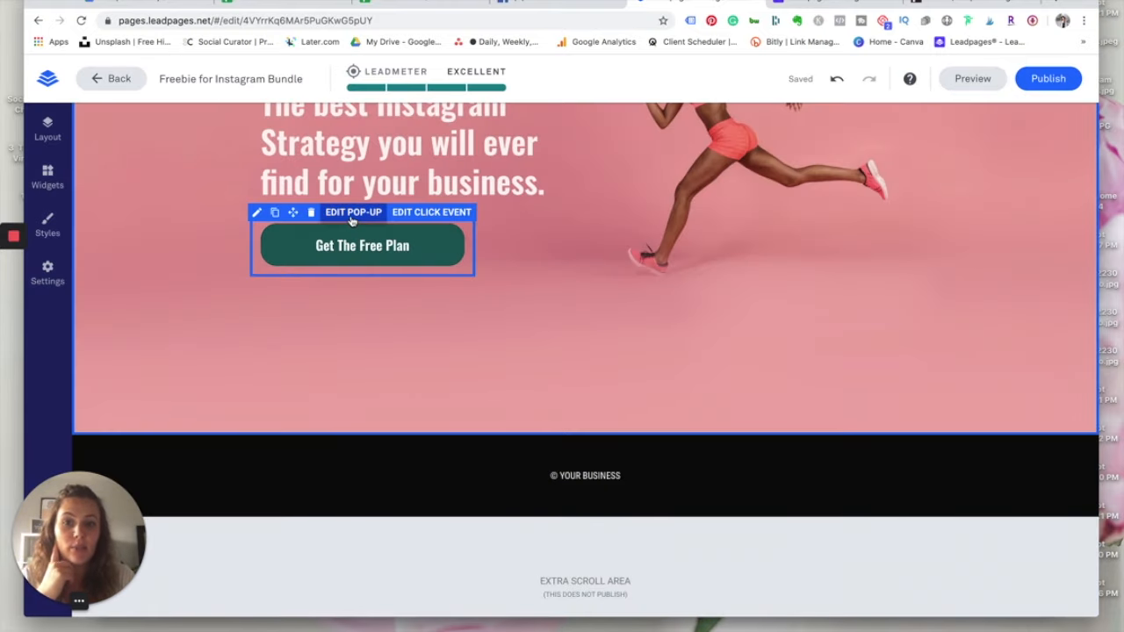
left_click(353, 214)
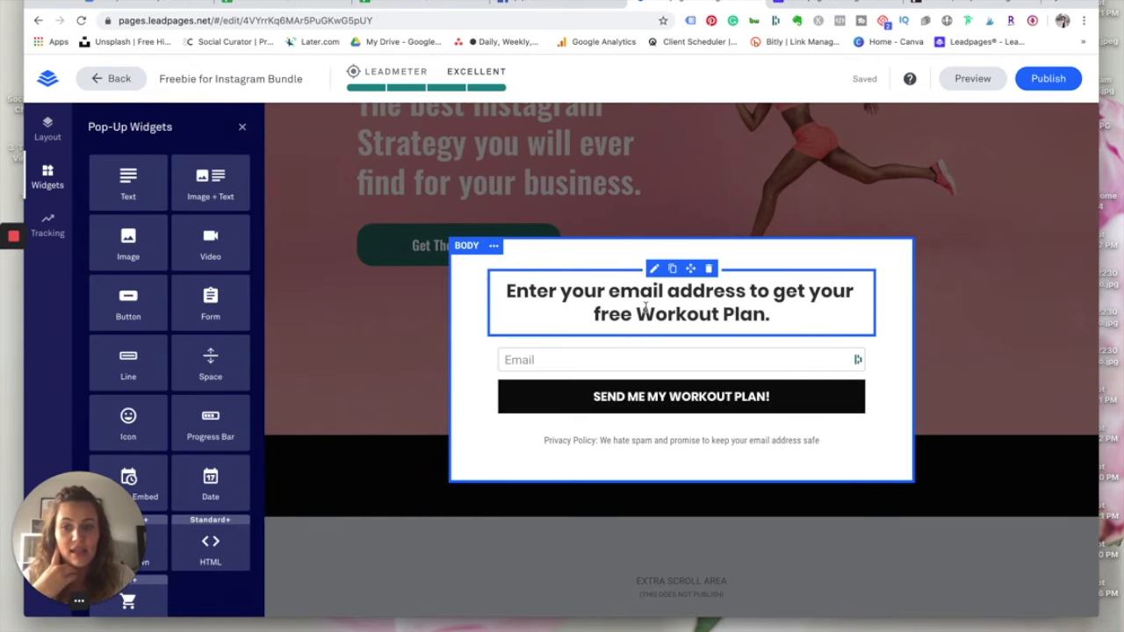
left_click(673, 307)
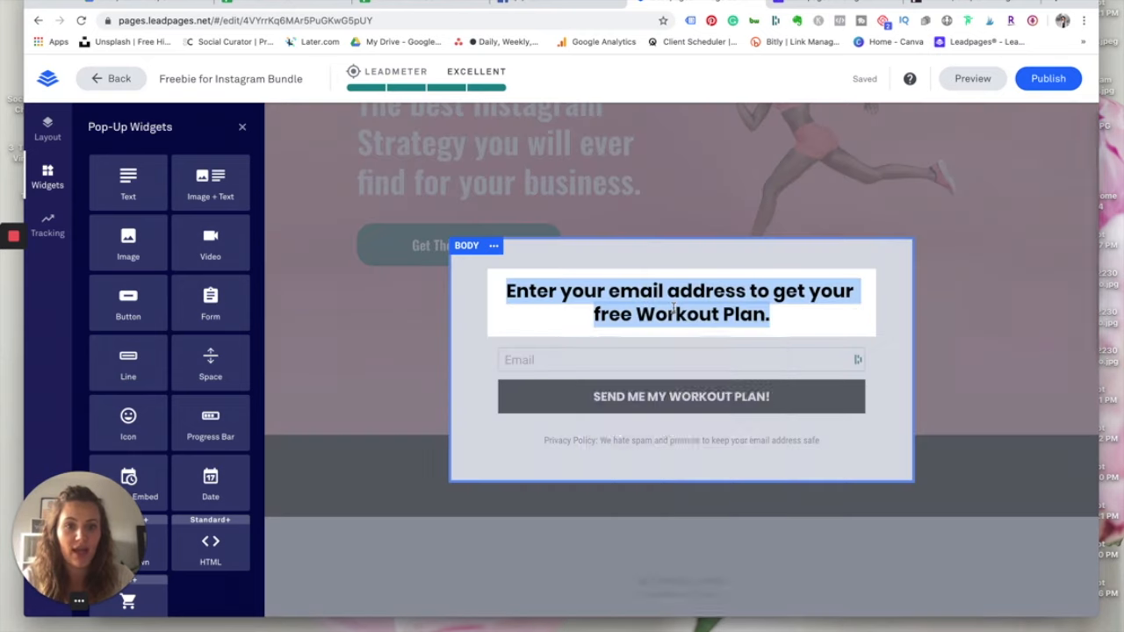
key("BackSpace")
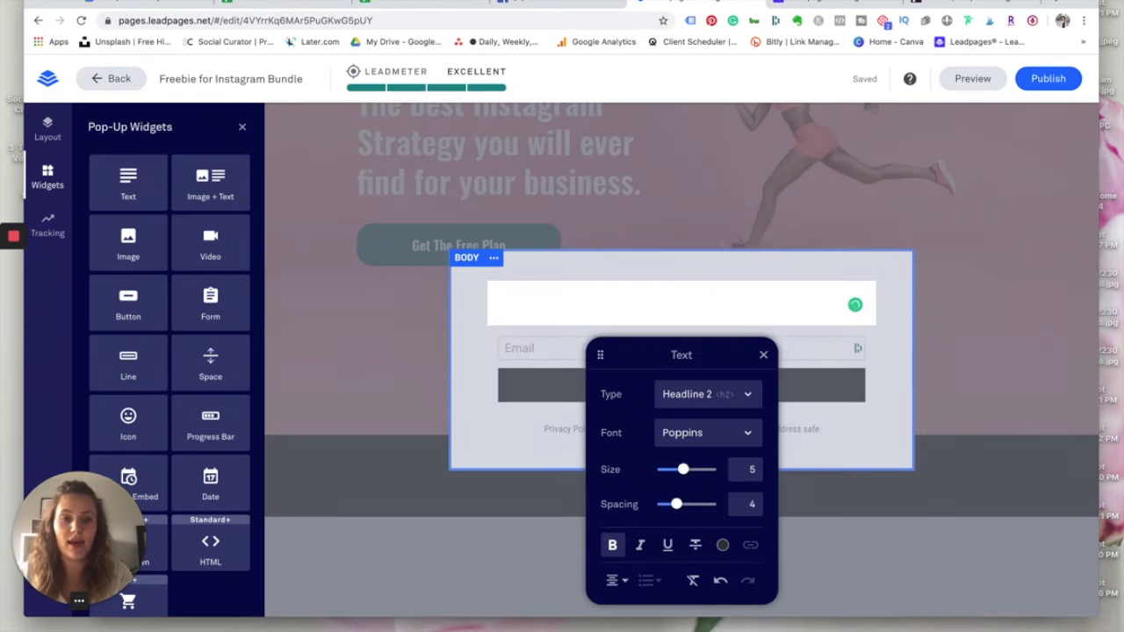
type("give me your email")
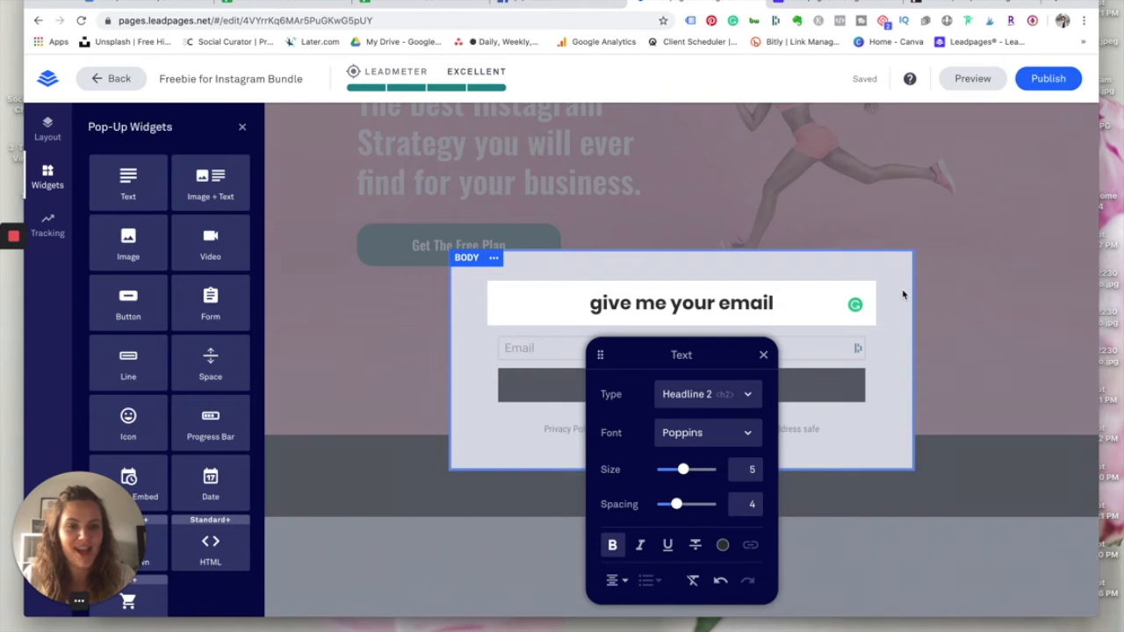
left_click(867, 266)
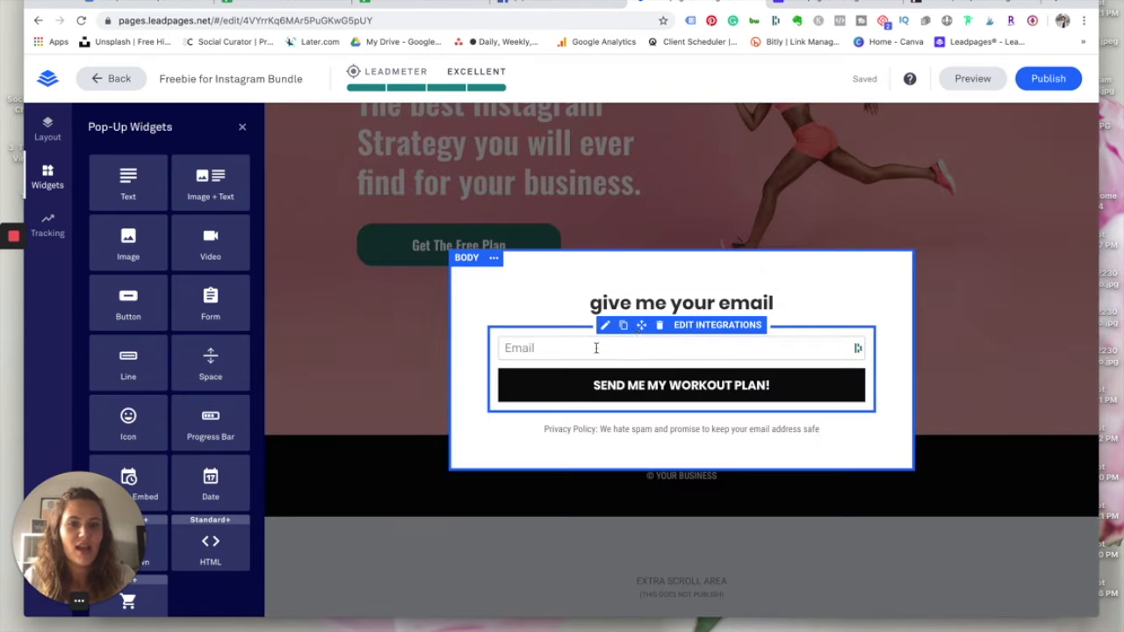
Step: Add the Wandermint Creative integration to the pop-up form, with the "Marketing Resource Cheatsheet" list as its destination
left_click(700, 327)
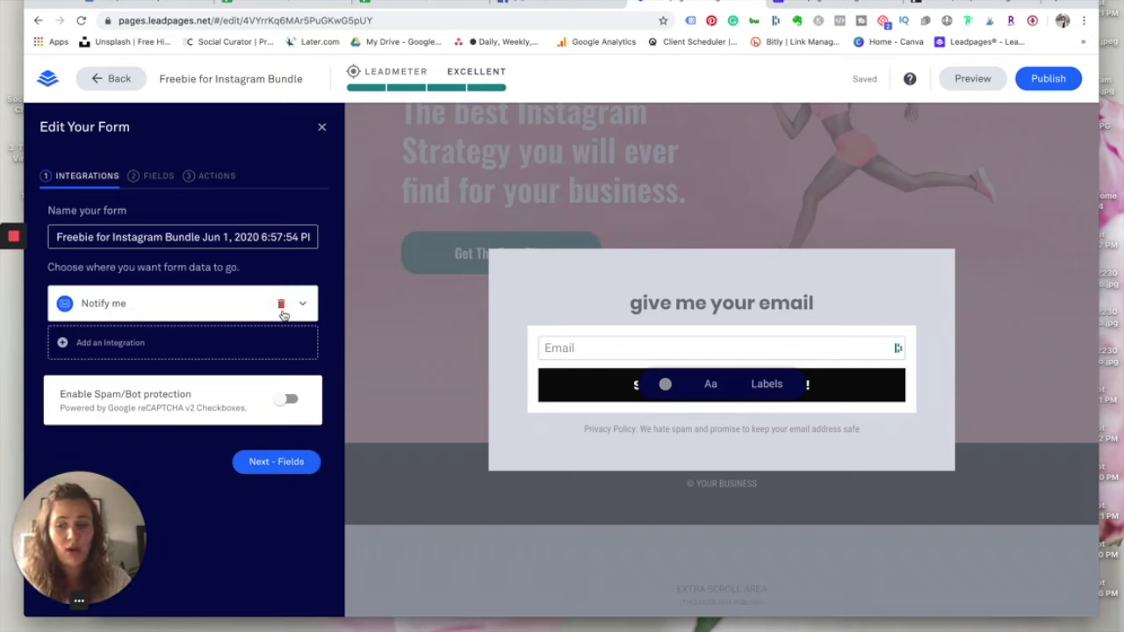
left_click(89, 348)
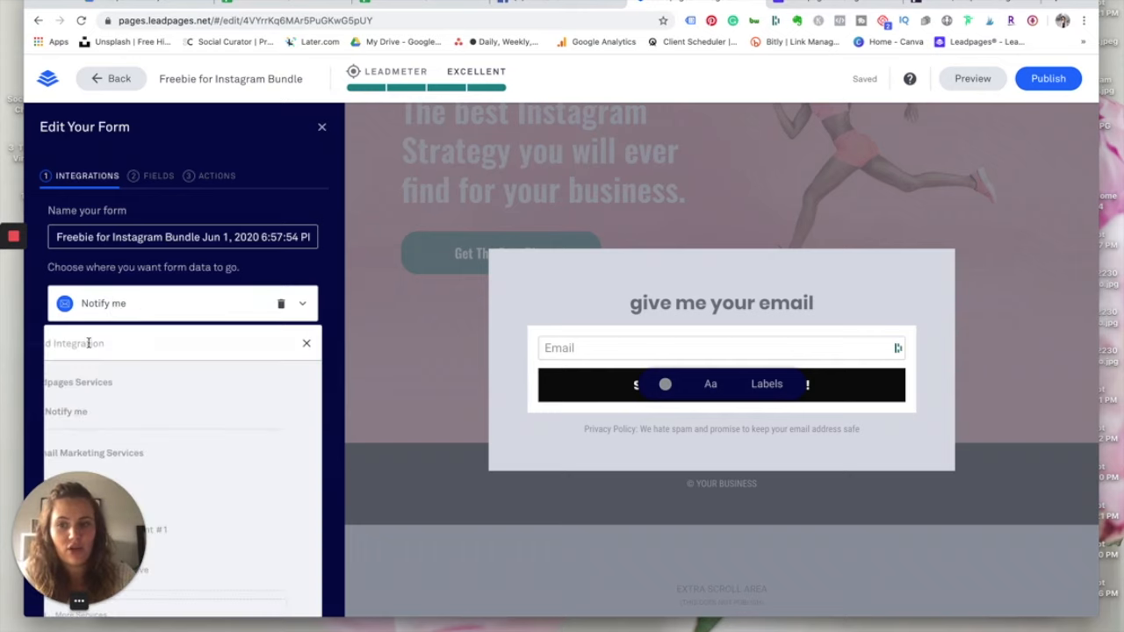
scroll(163, 389, "down", 4)
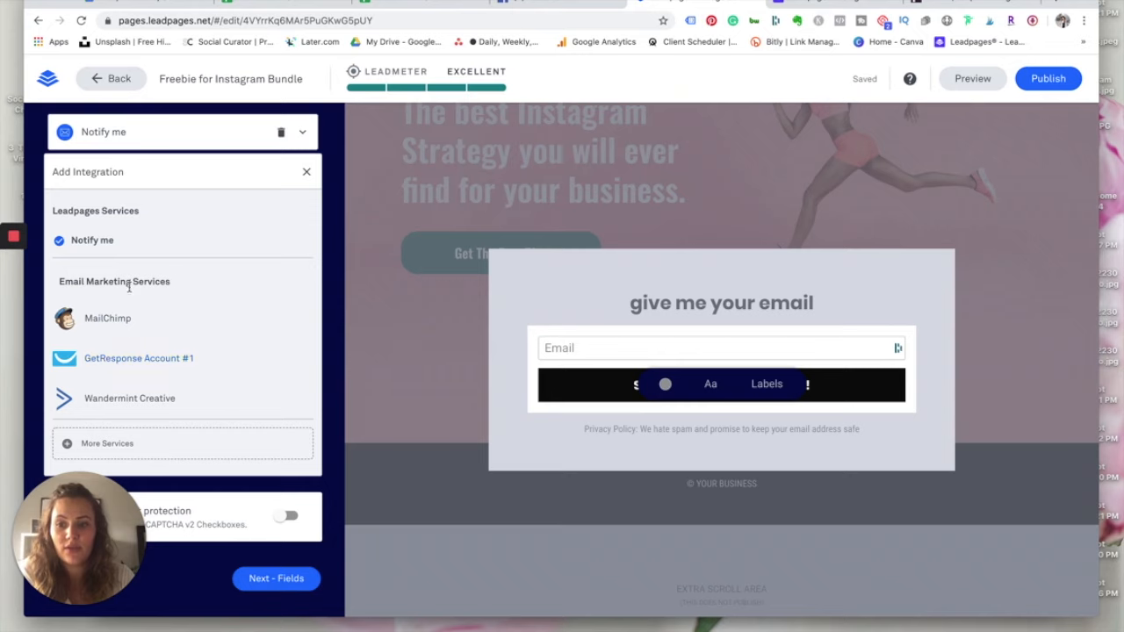
scroll(128, 279, "down", 1)
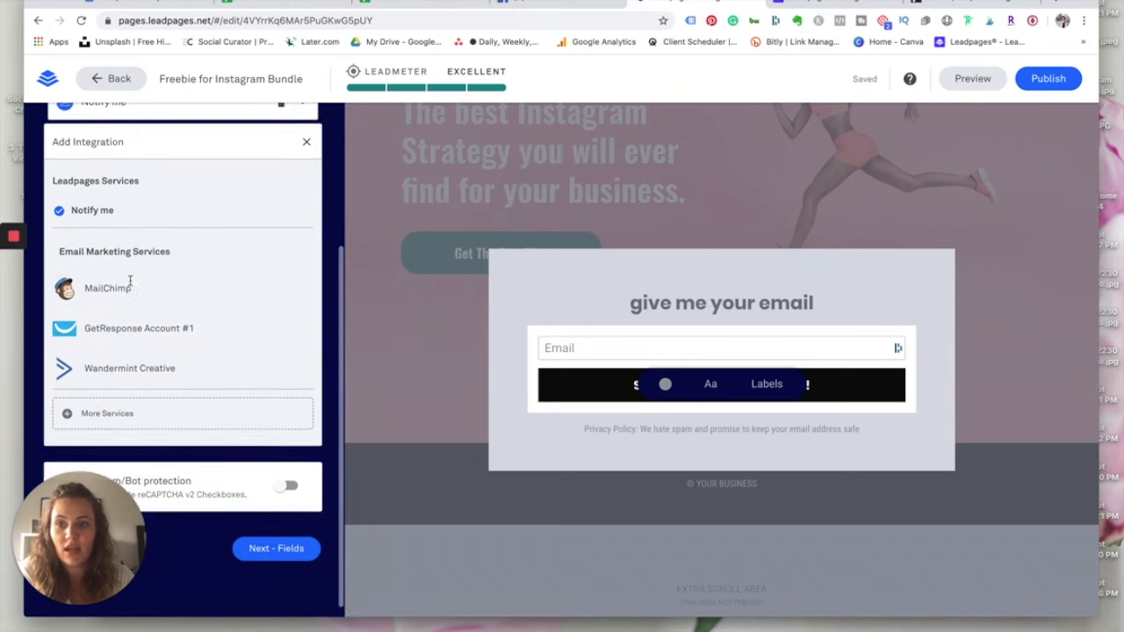
scroll(130, 284, "up", 2)
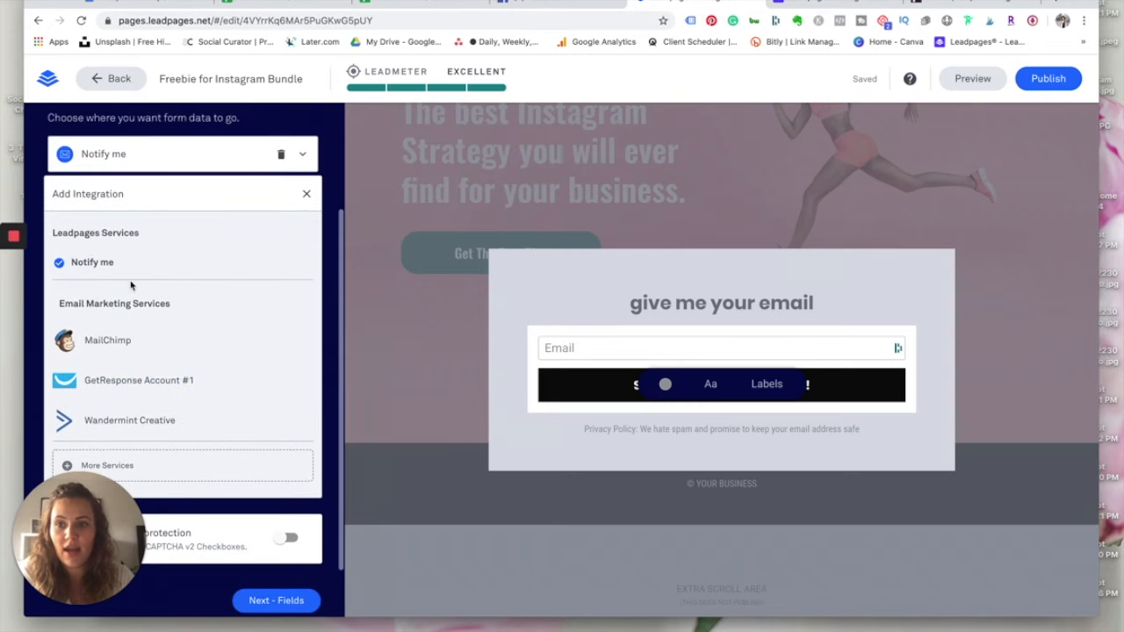
left_click(131, 420)
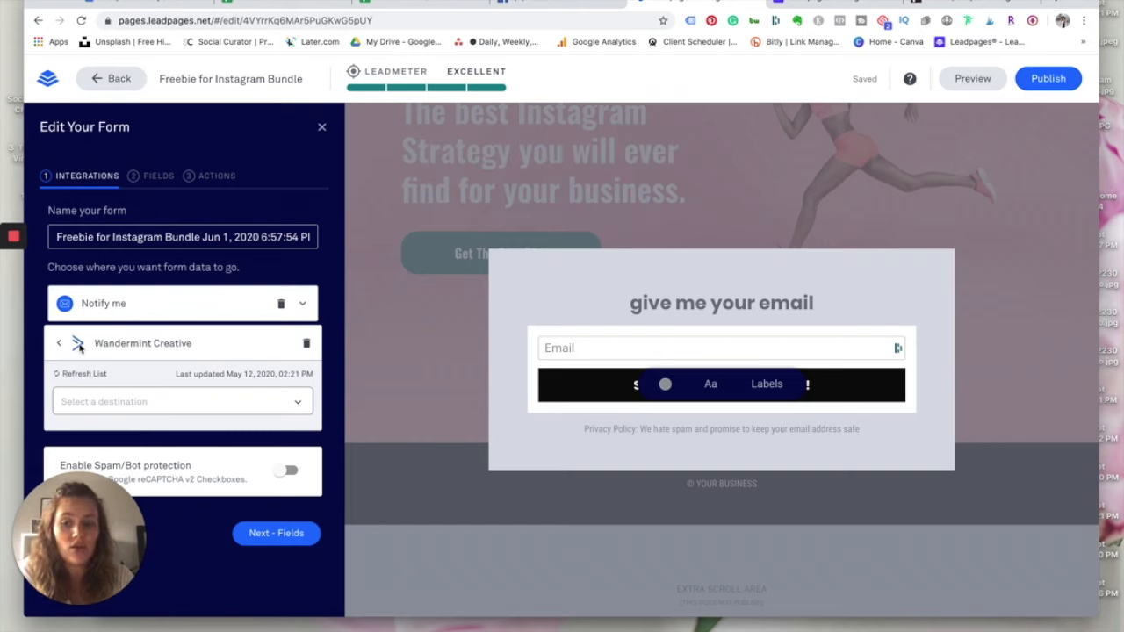
left_click(137, 402)
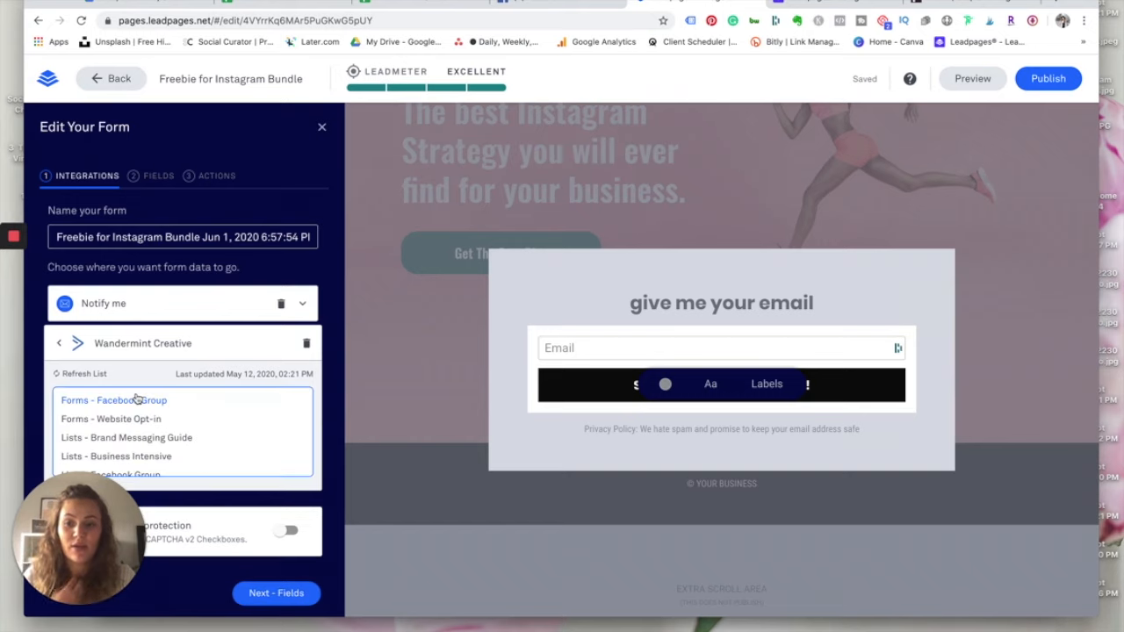
scroll(137, 399, "down", 5)
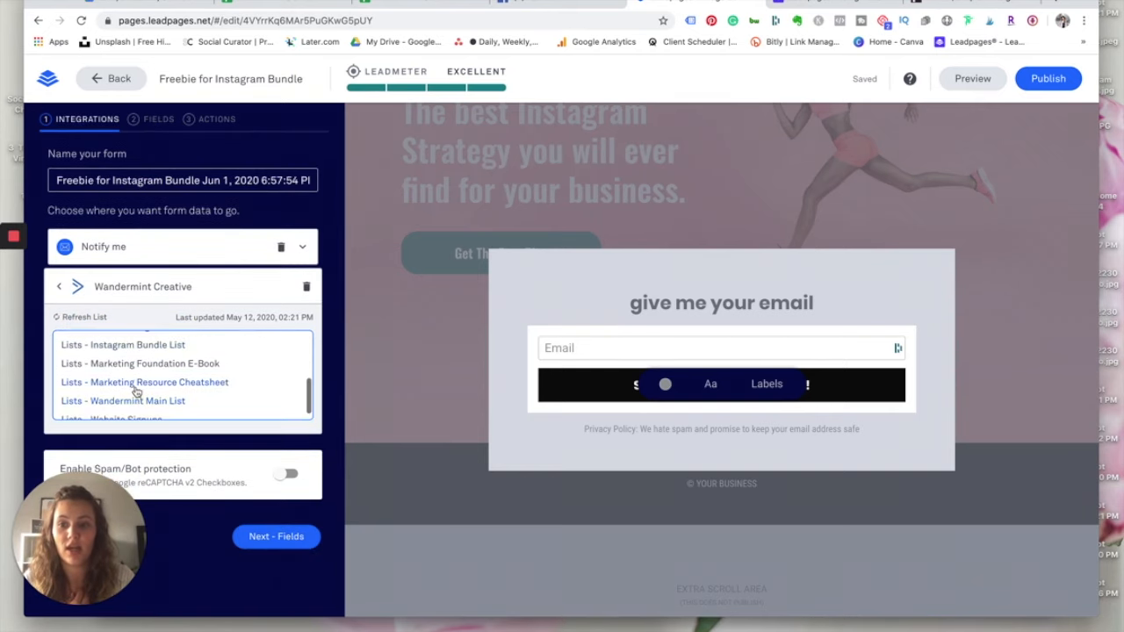
left_click(141, 380)
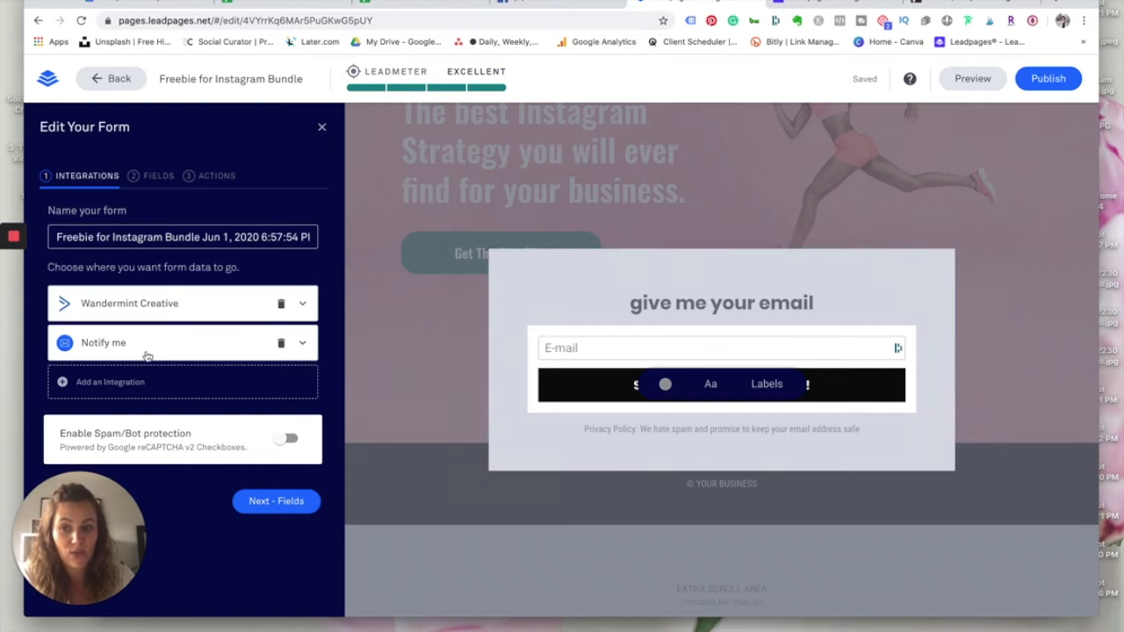
Step: Add a First Name field to the form and move it above the E-mail field
left_click(155, 177)
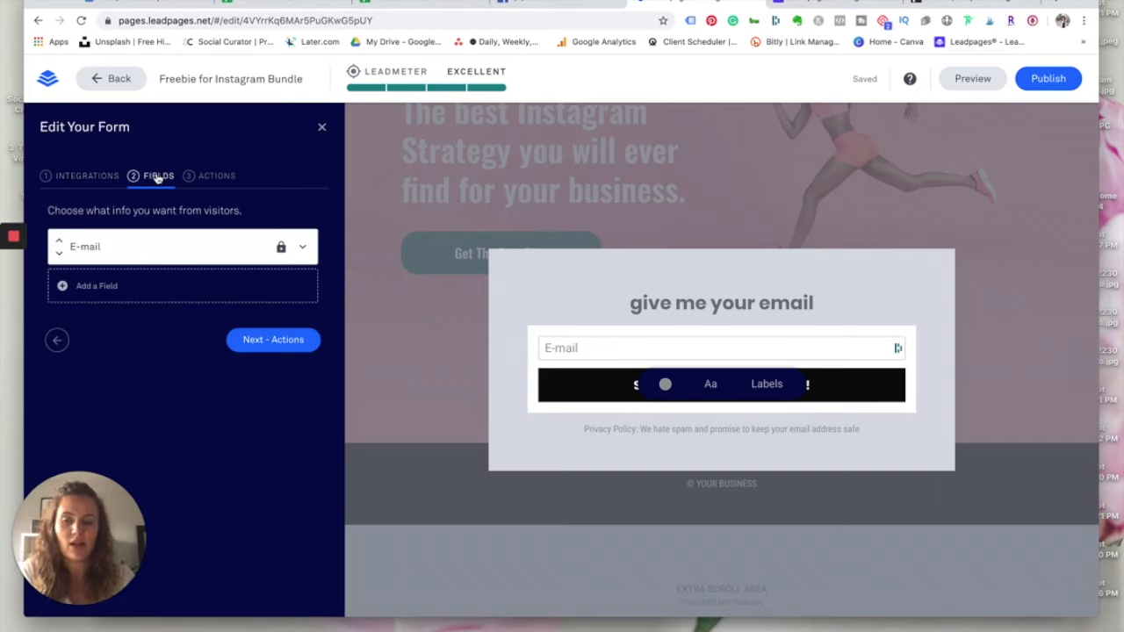
left_click(63, 285)
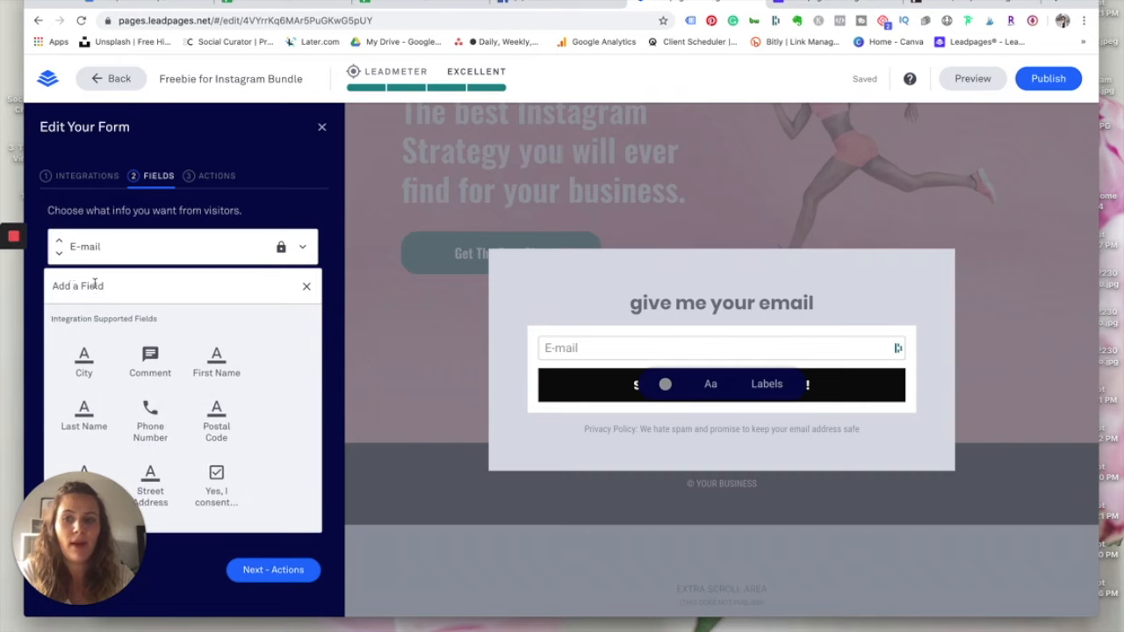
left_click(220, 367)
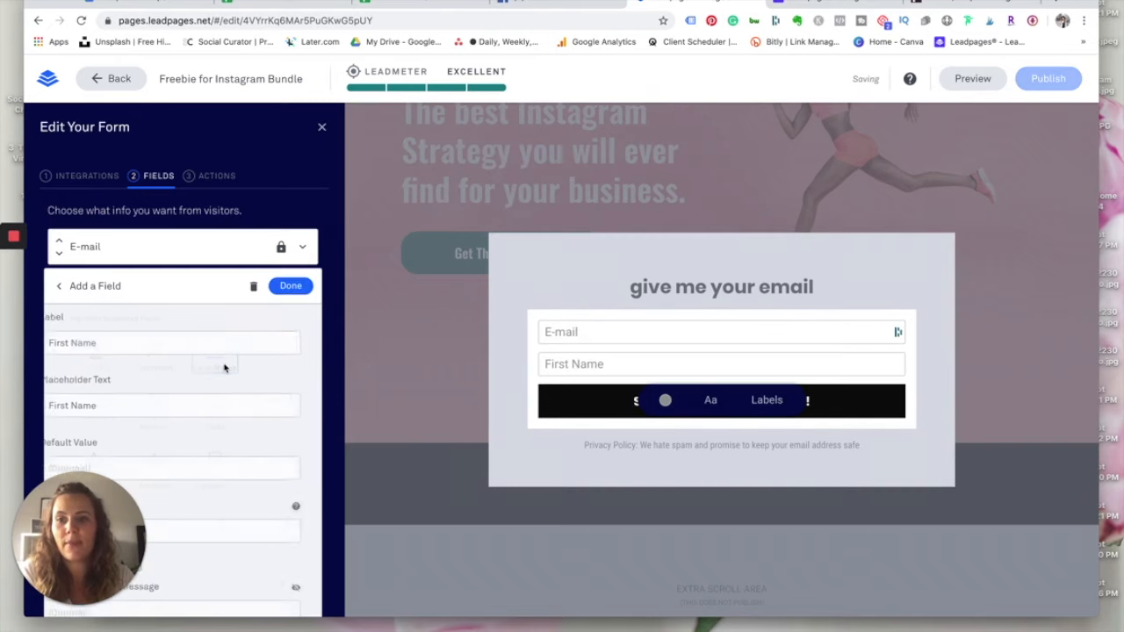
left_click(288, 290)
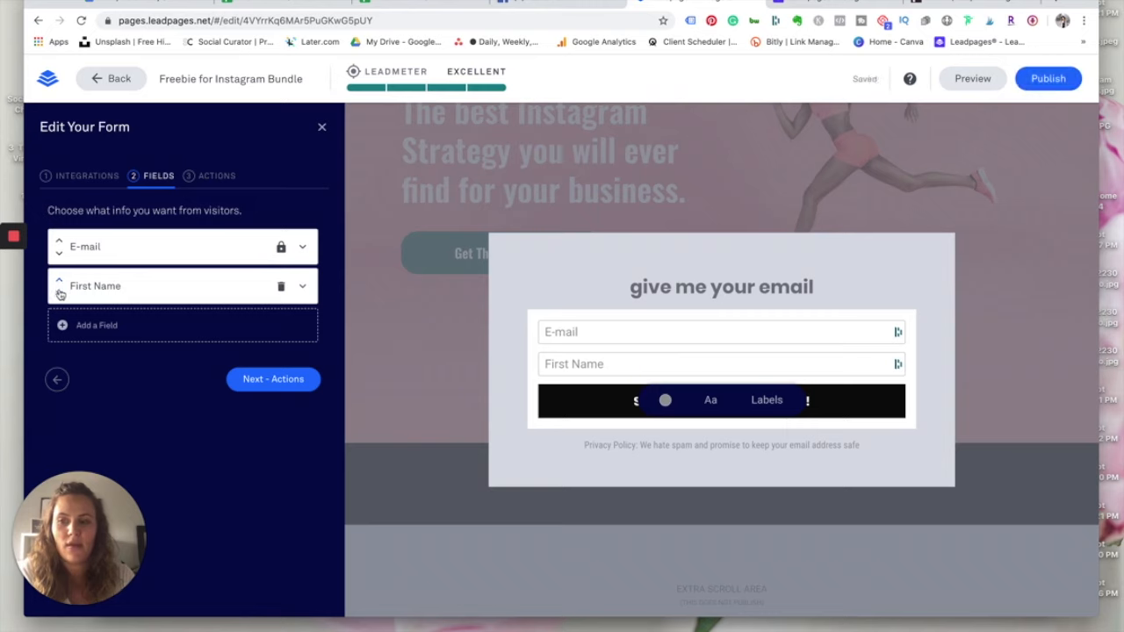
left_click(59, 281)
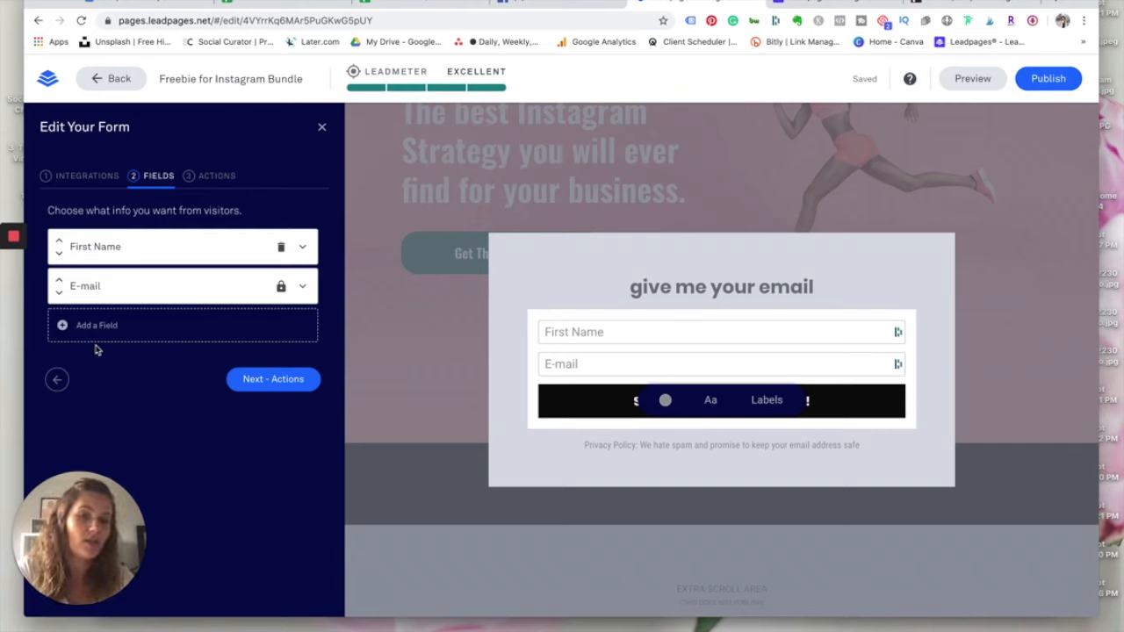
Step: Set the form's action to send visitors to the default Leadpages thank you page
left_click(210, 177)
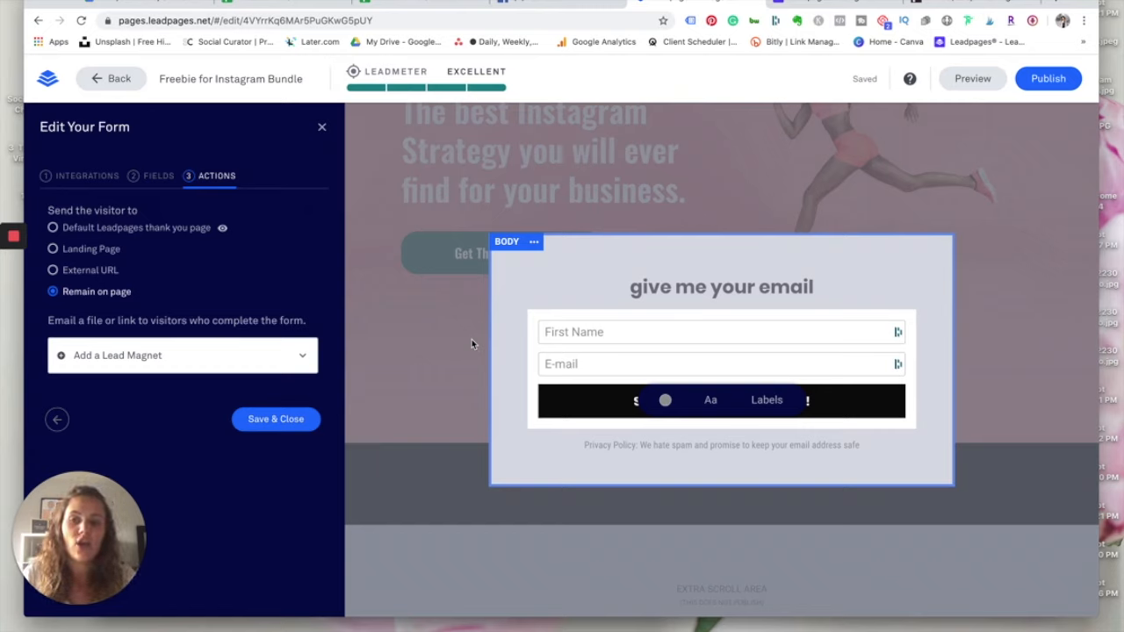
left_click(53, 230)
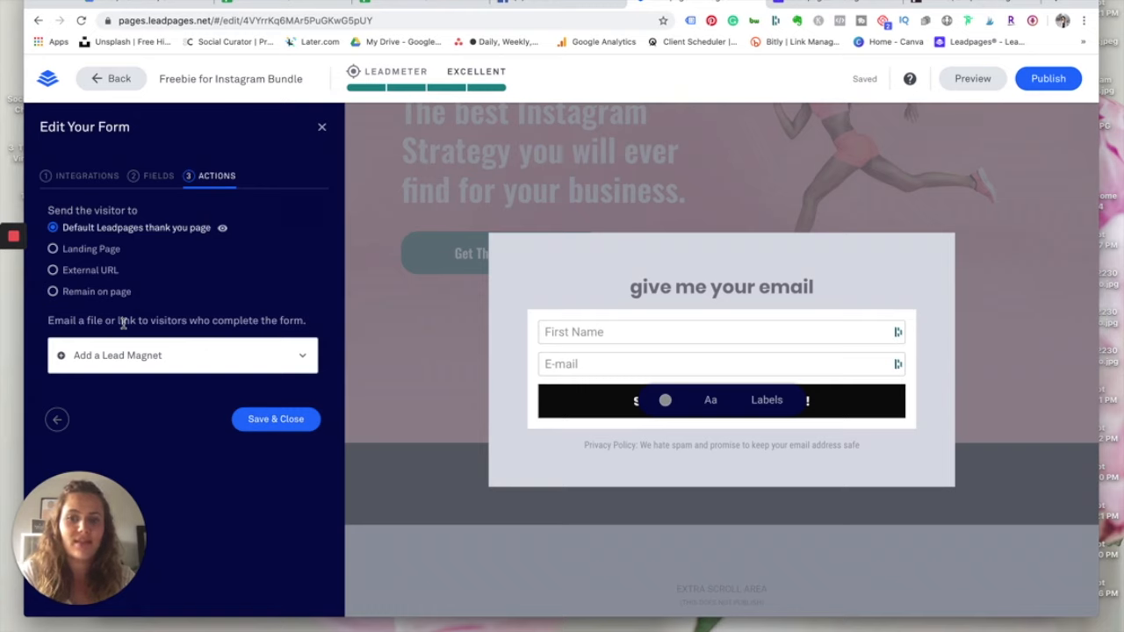
Step: Try attaching the "FREE Mortgage Financing Checklist" lead magnet to the form, and remove it again
left_click(122, 351)
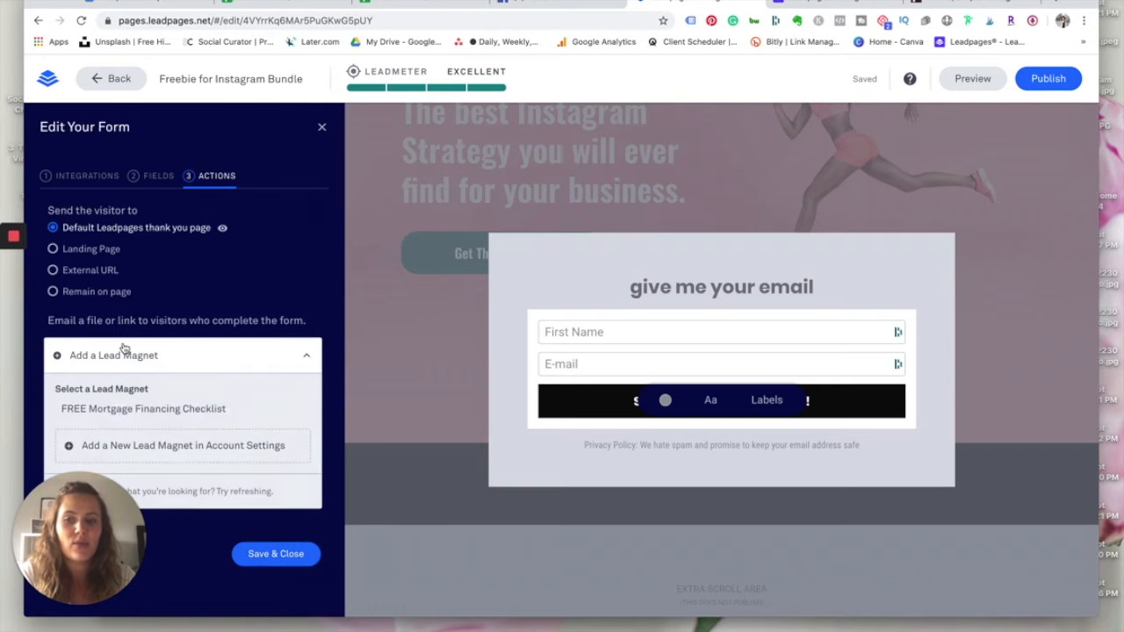
left_click(126, 409)
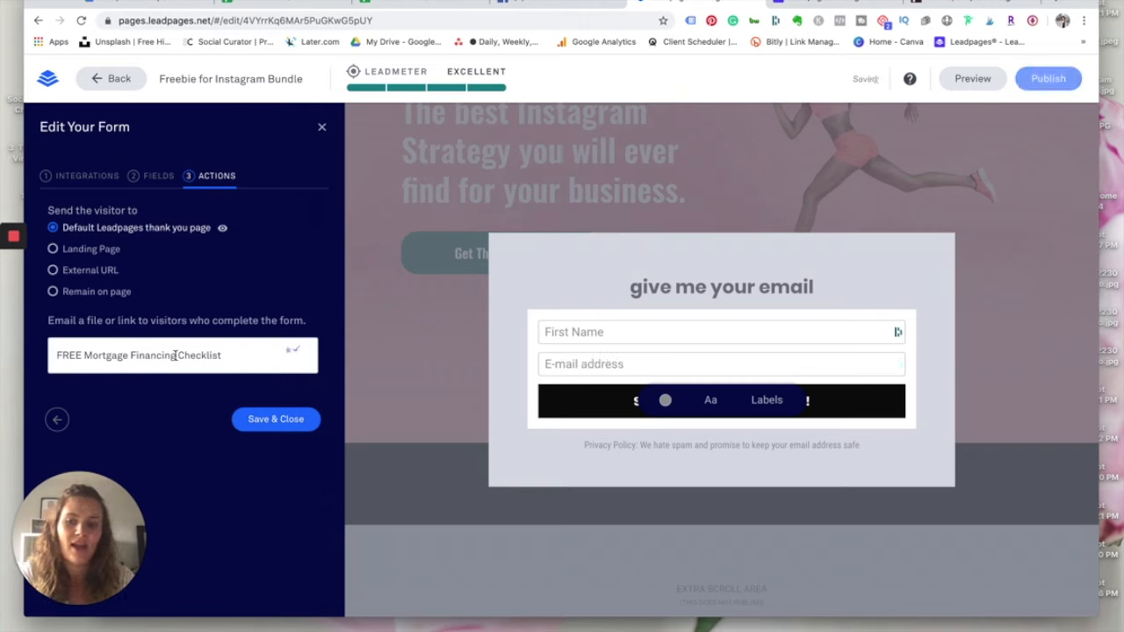
left_click(281, 356)
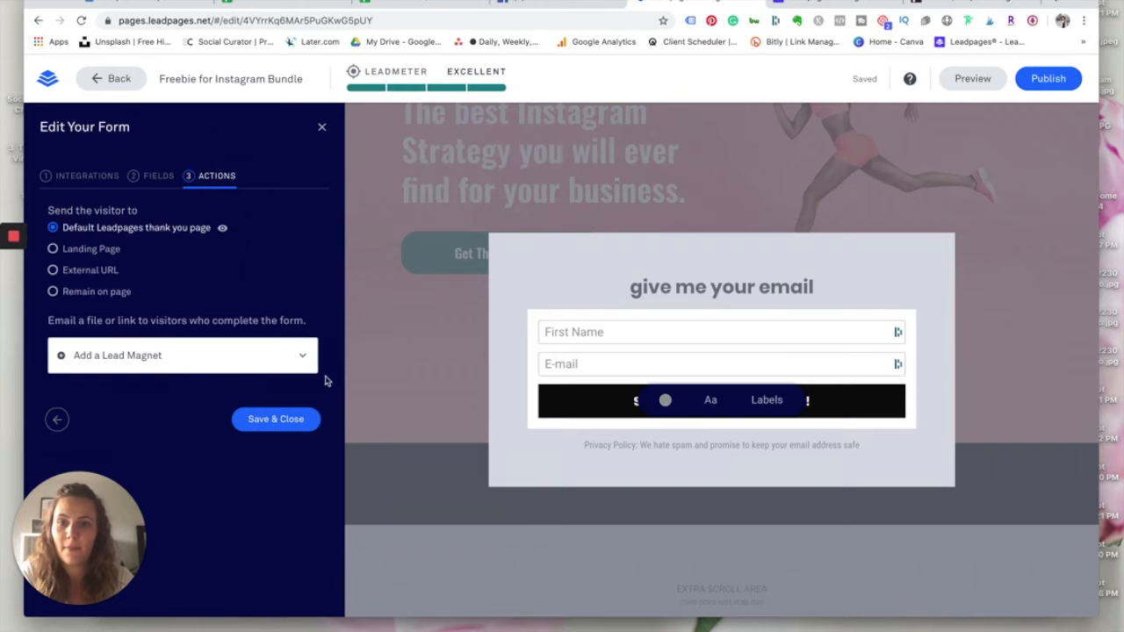
Step: Save the form settings and close the pop-up to return to the landing page
left_click(276, 419)
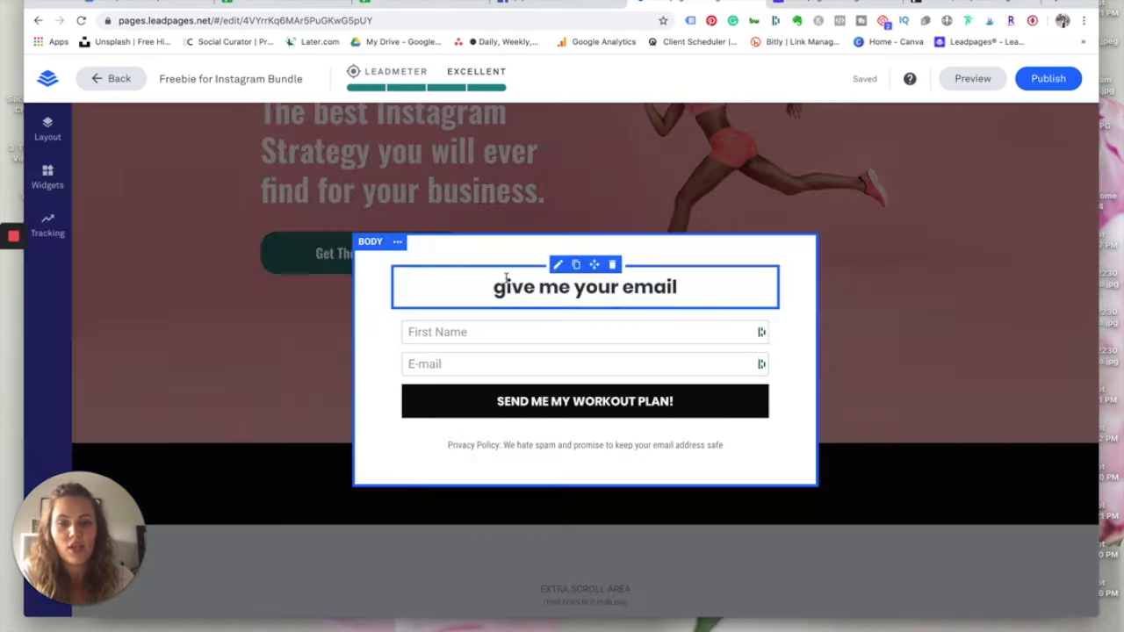
left_click(289, 361)
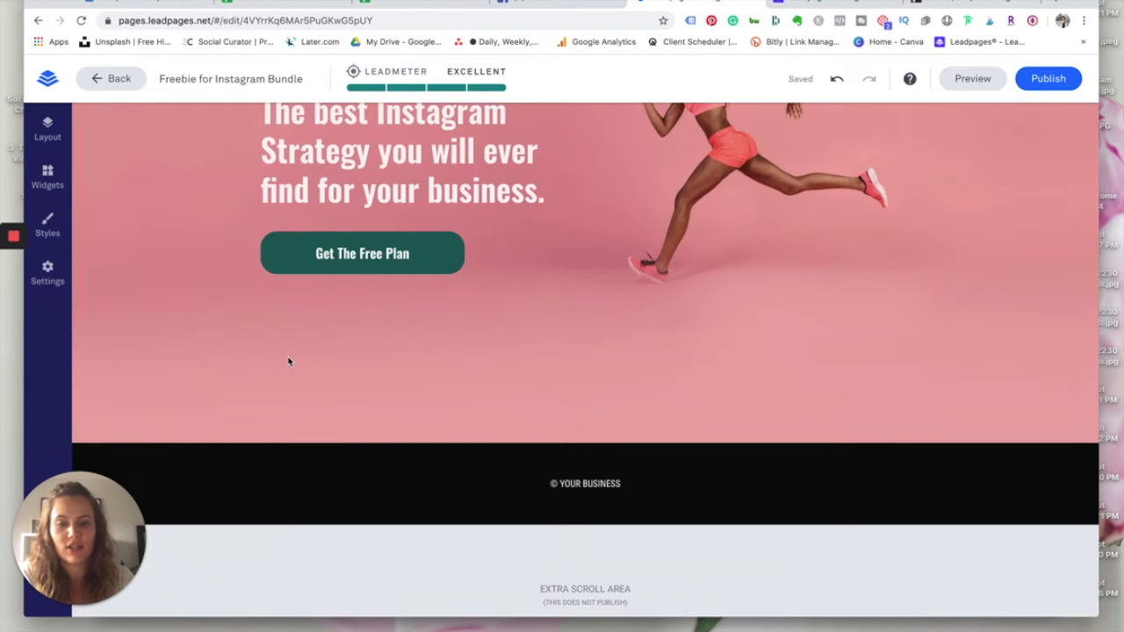
Step: Widen the text column of the body section so the headline and button extend closer to the runner
scroll(613, 469, "up", 3)
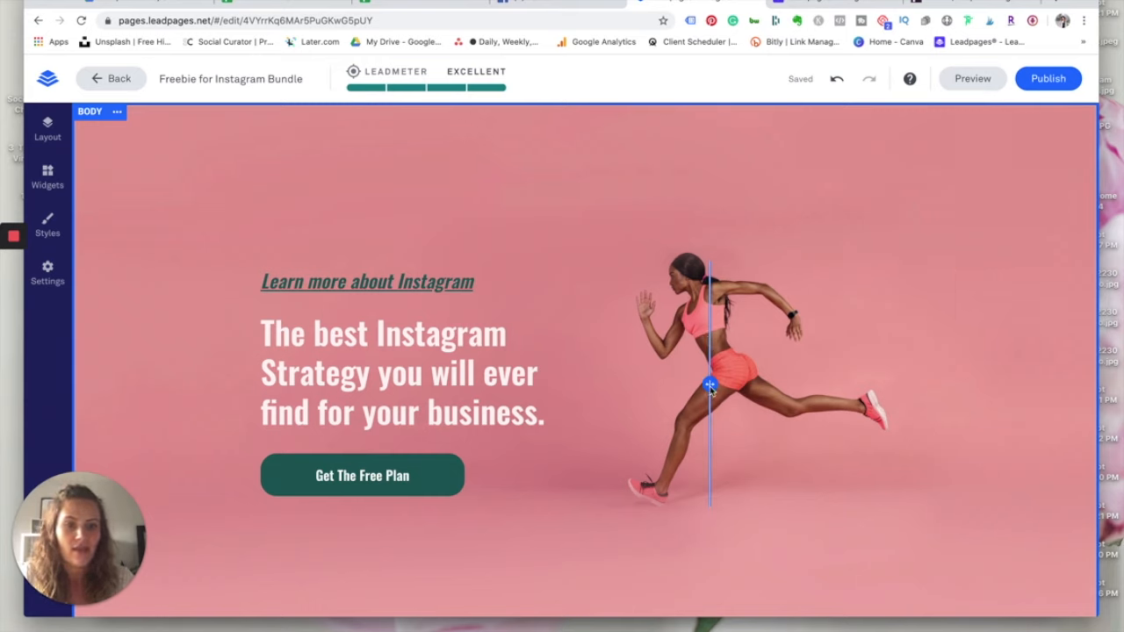
left_click_drag(711, 386, 788, 389)
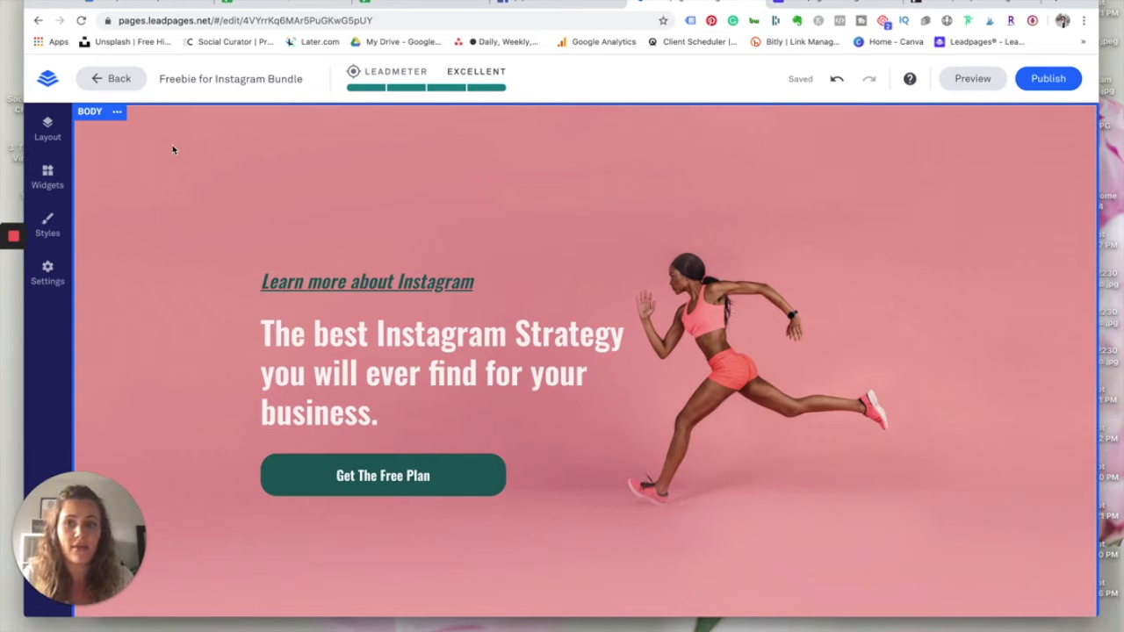
Step: Remove the body section's background image and set its background to the pink brand colour
left_click(119, 113)
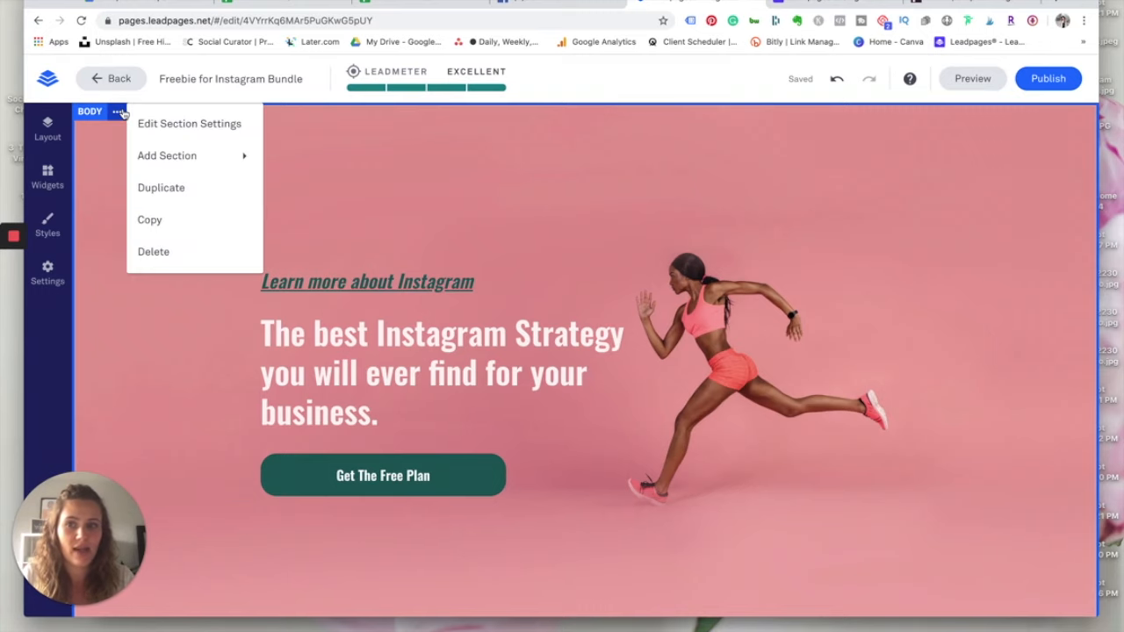
left_click(197, 127)
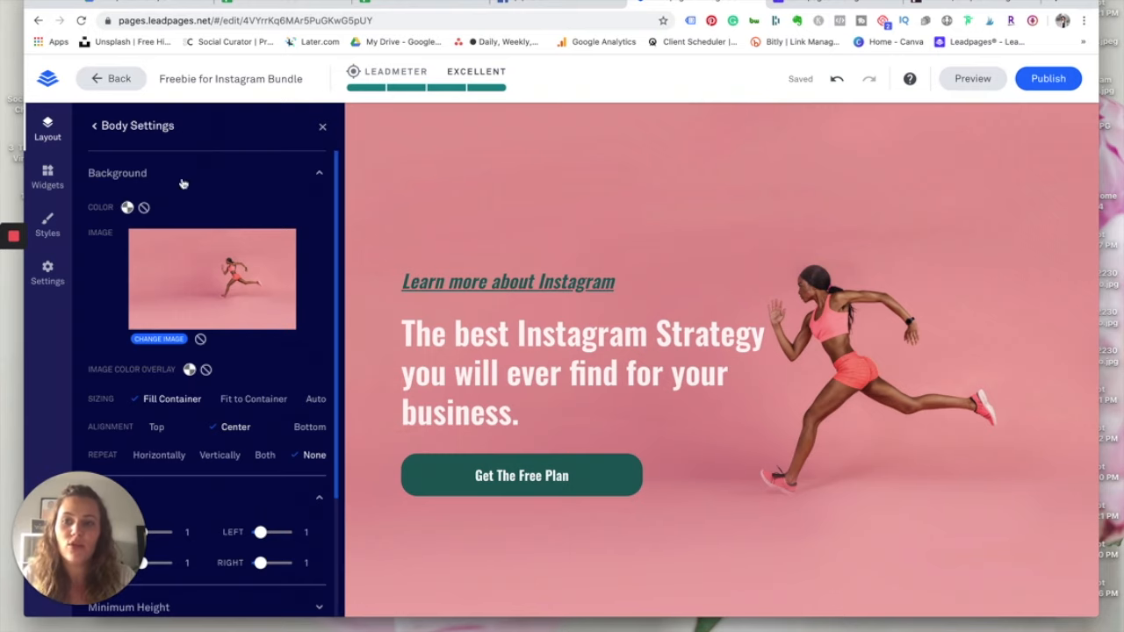
left_click(200, 339)
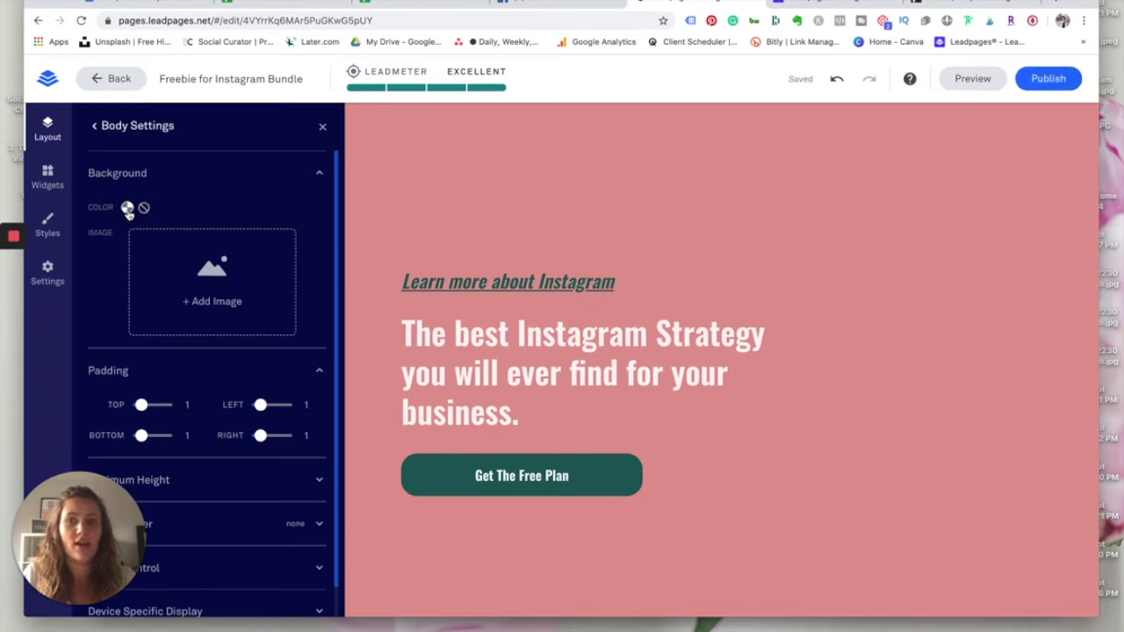
left_click(128, 208)
left_click(116, 283)
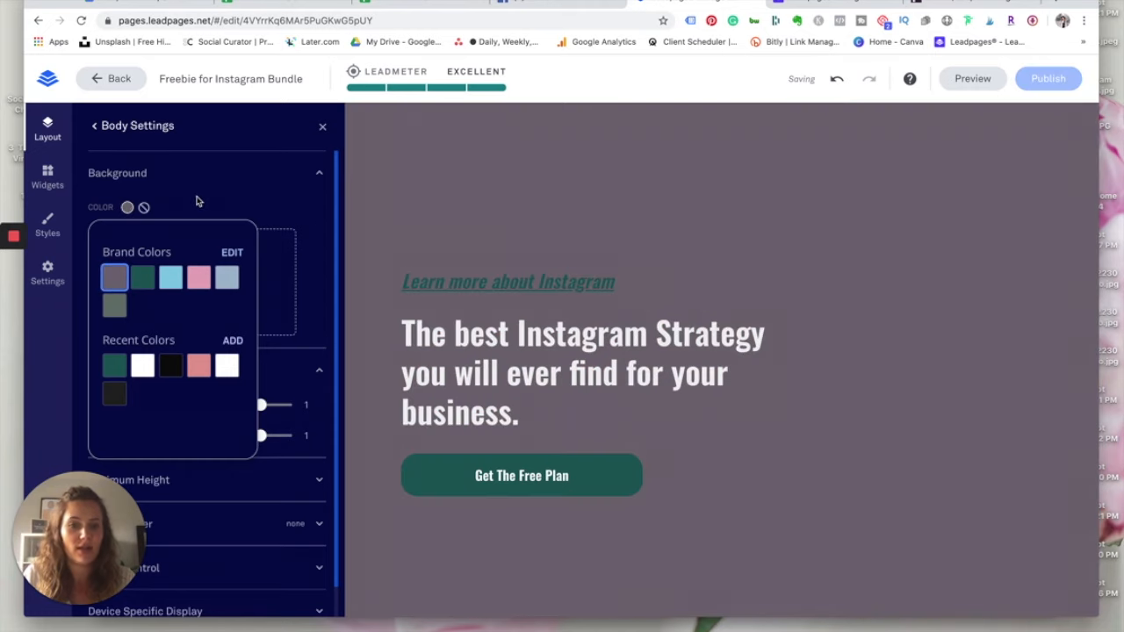
left_click(199, 286)
Step: Set the body section's padding to 7 top, 10 bottom, 9 left and 10 right, and close its settings
left_click_drag(141, 253, 159, 254)
left_click_drag(142, 282, 168, 282)
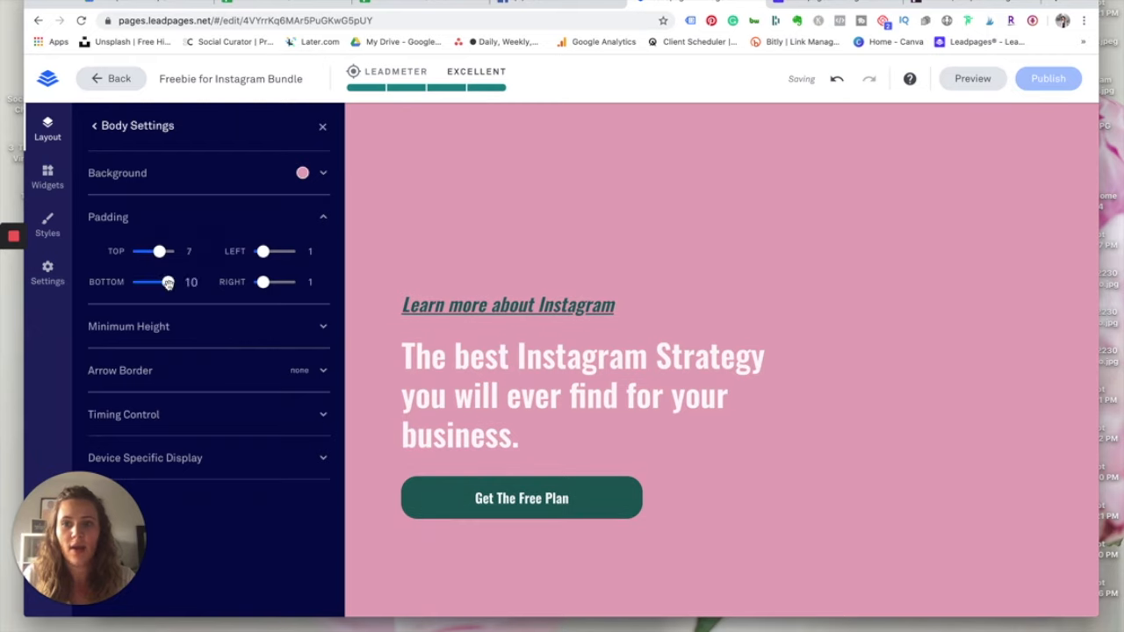
left_click_drag(263, 251, 289, 282)
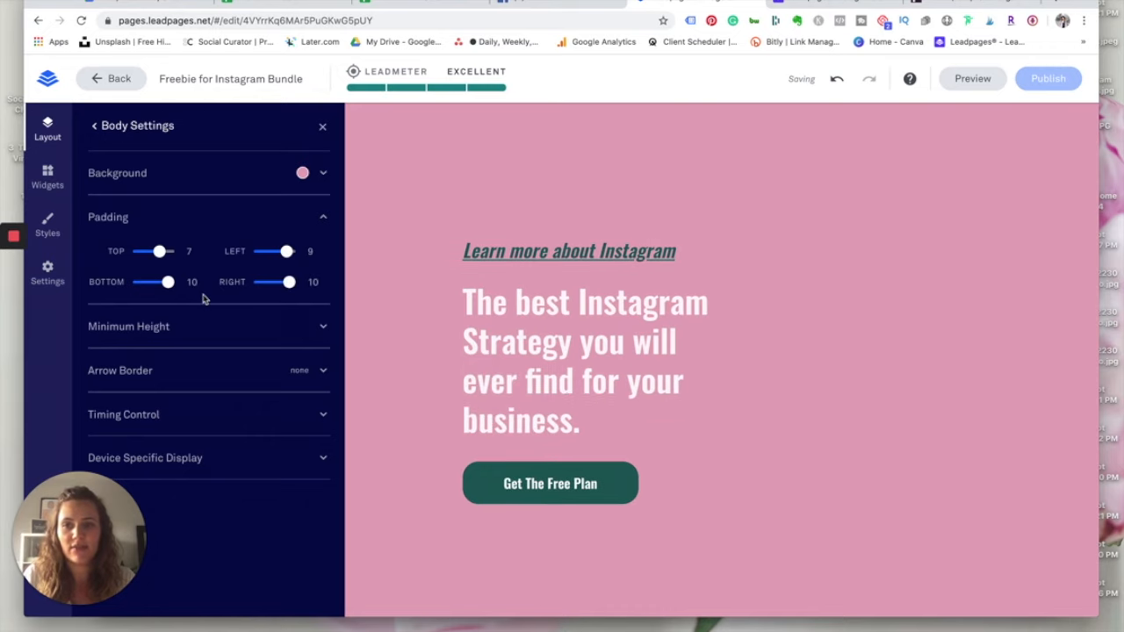
left_click(95, 125)
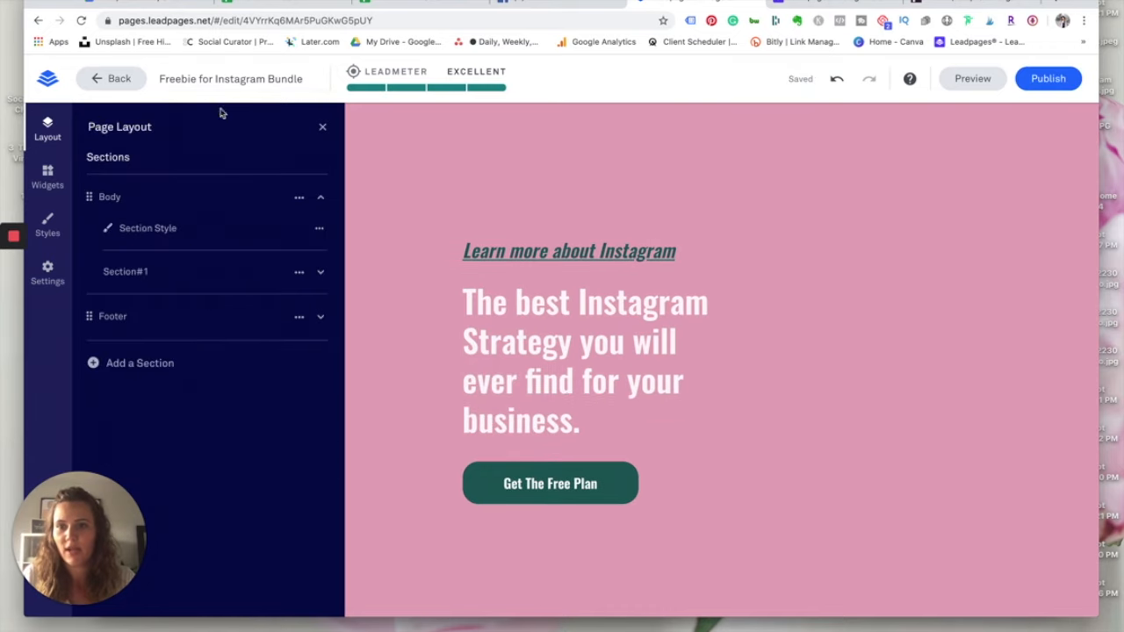
left_click(324, 128)
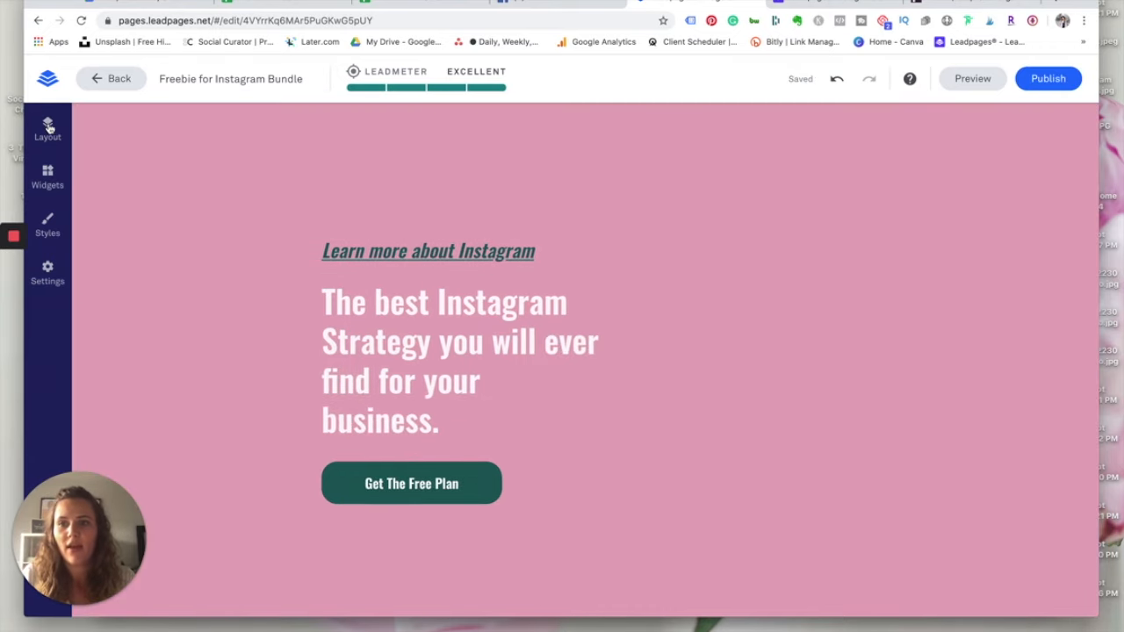
Step: Add an image widget beside the headline "The best Instagram Strategy you will ever find for your business."
left_click(50, 182)
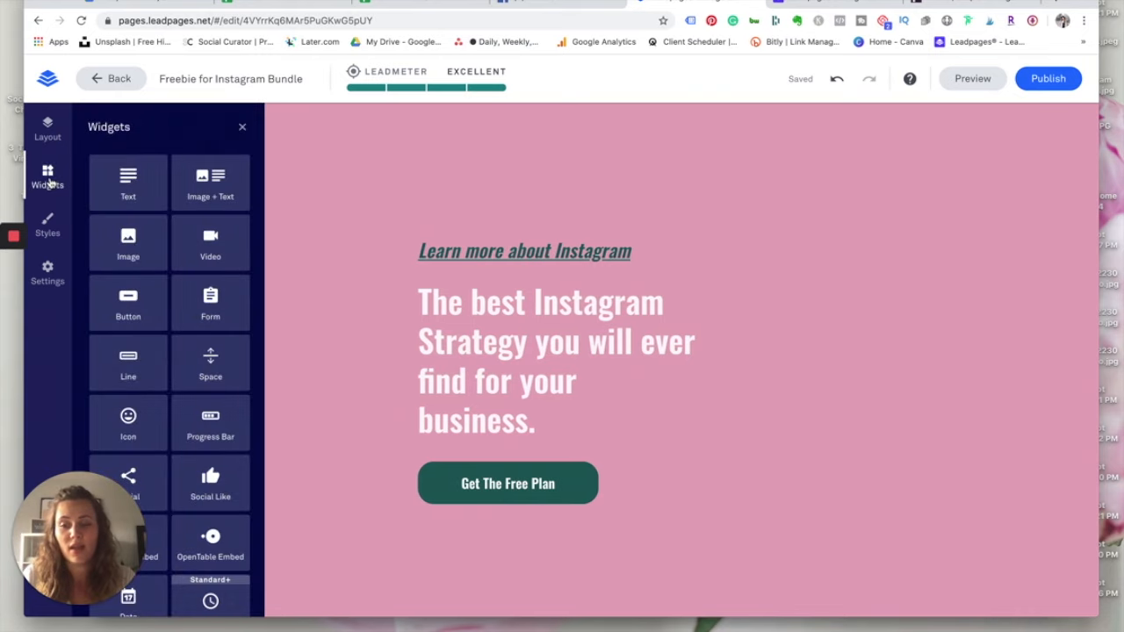
scroll(199, 158, "down", 2)
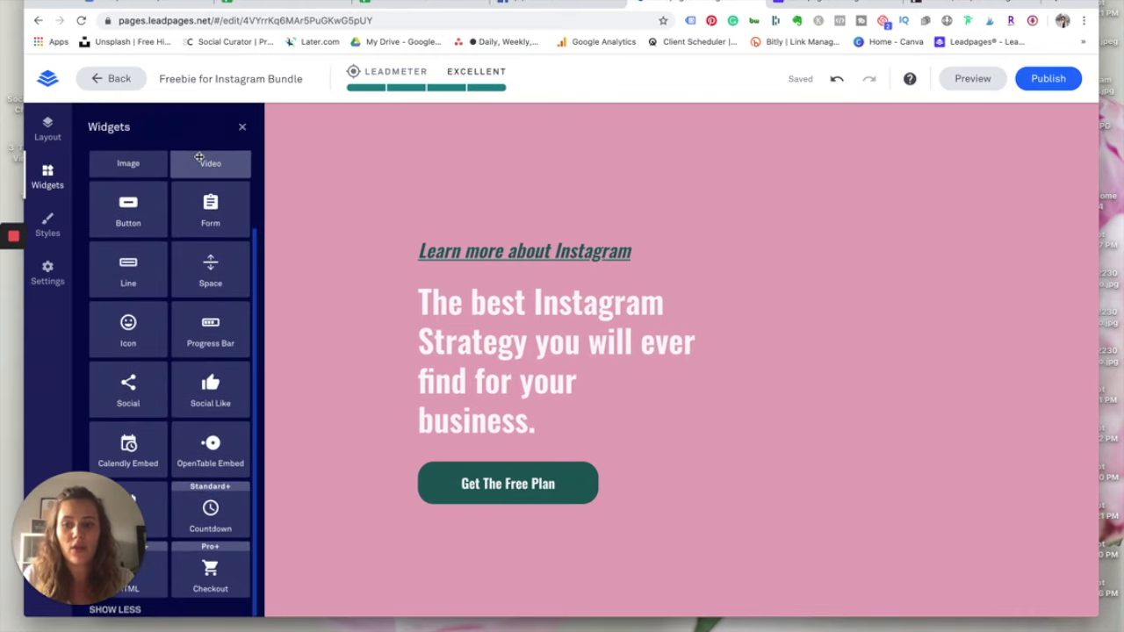
scroll(145, 332, "up", 2)
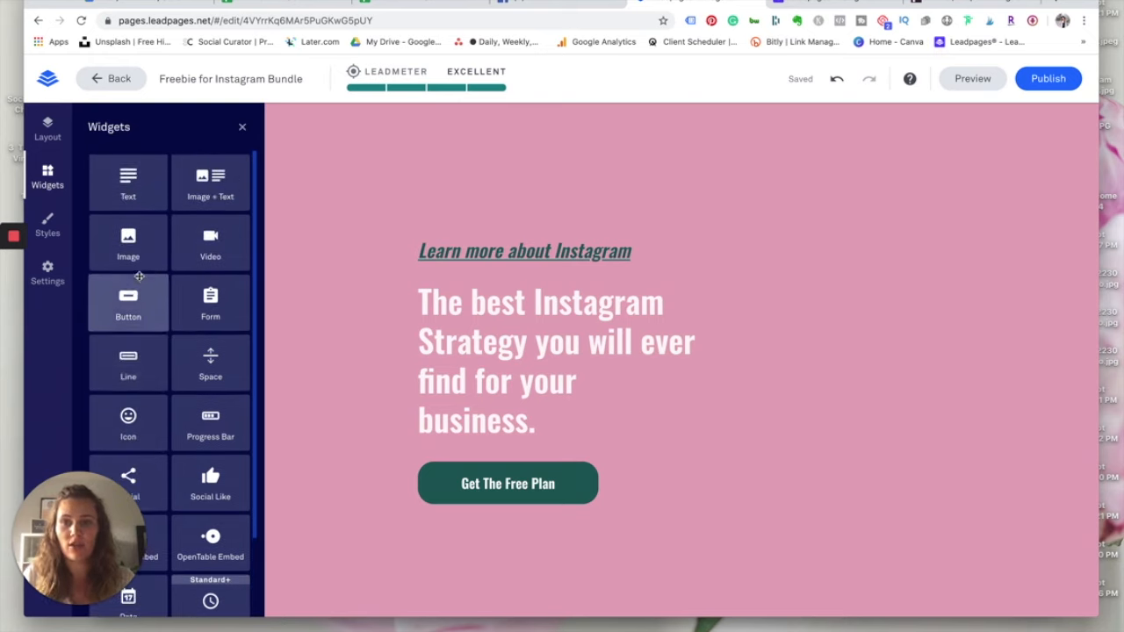
left_click_drag(129, 251, 696, 366)
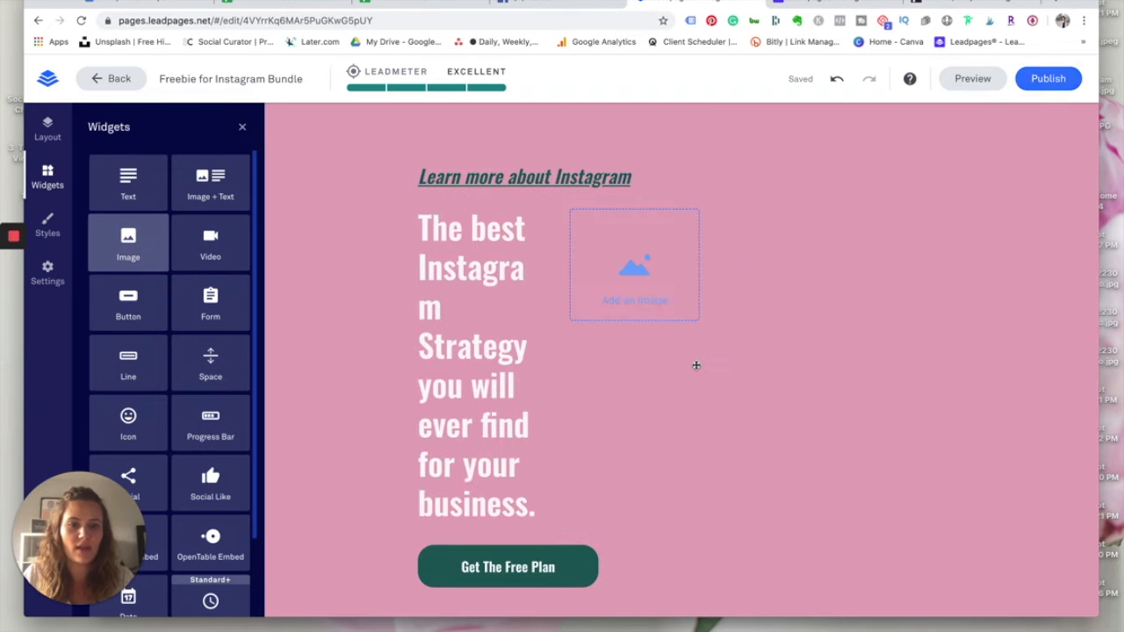
Step: Fill the image placeholder beside the headline with the dark grey broken-heart picture from My Images
left_click(628, 277)
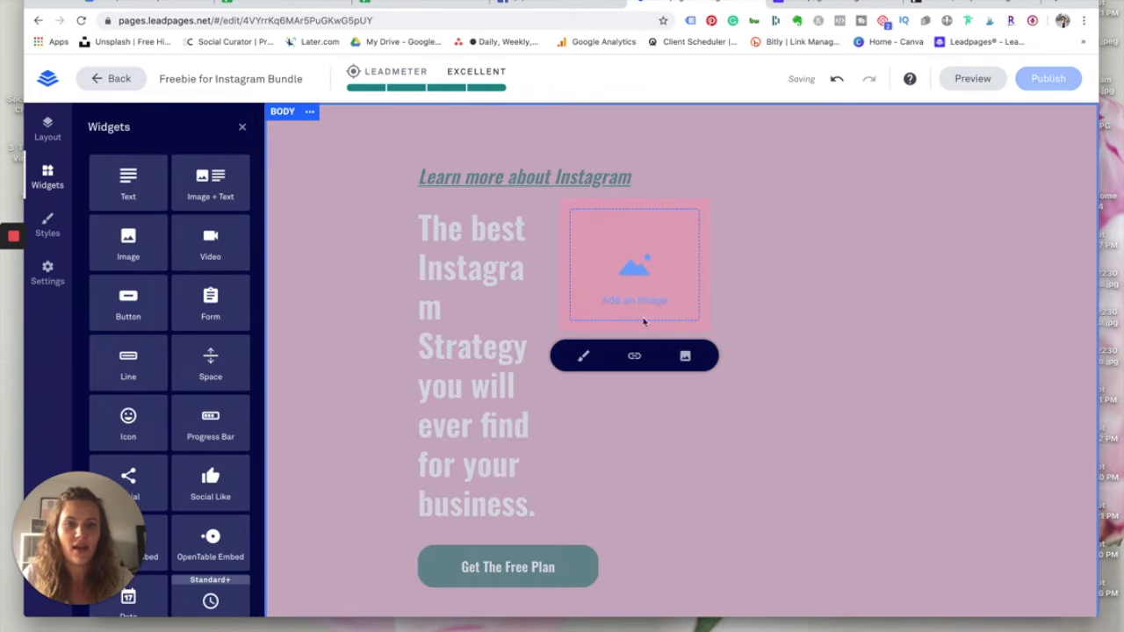
left_click(686, 358)
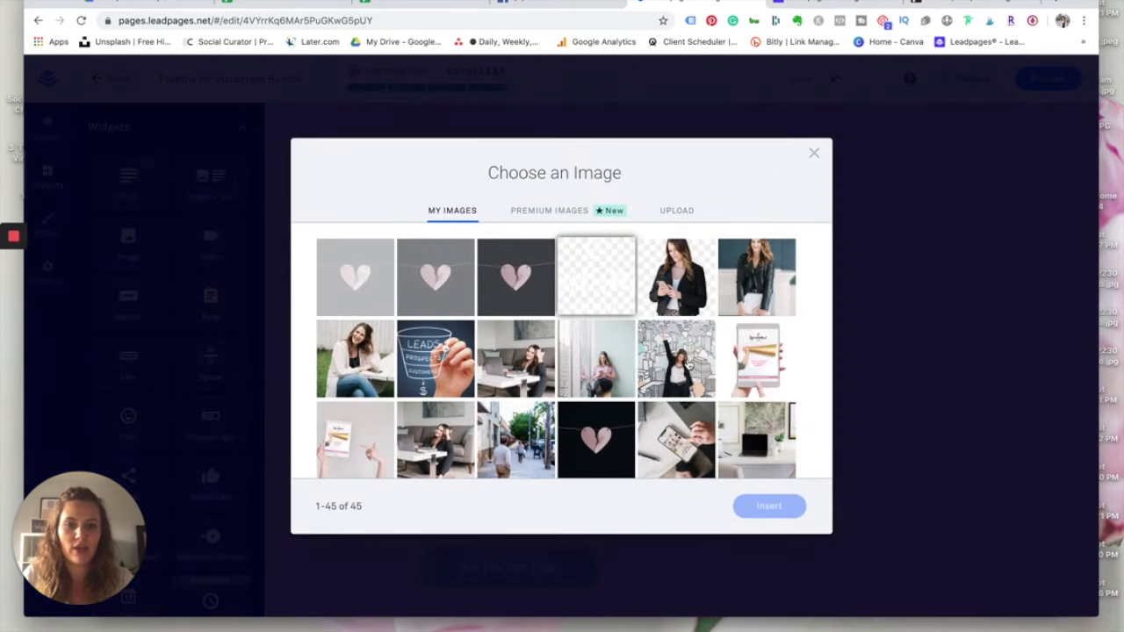
left_click(527, 283)
left_click(766, 506)
Step: Add a button widget above the headline and a form widget beside the broken-heart picture
left_click_drag(128, 299, 574, 210)
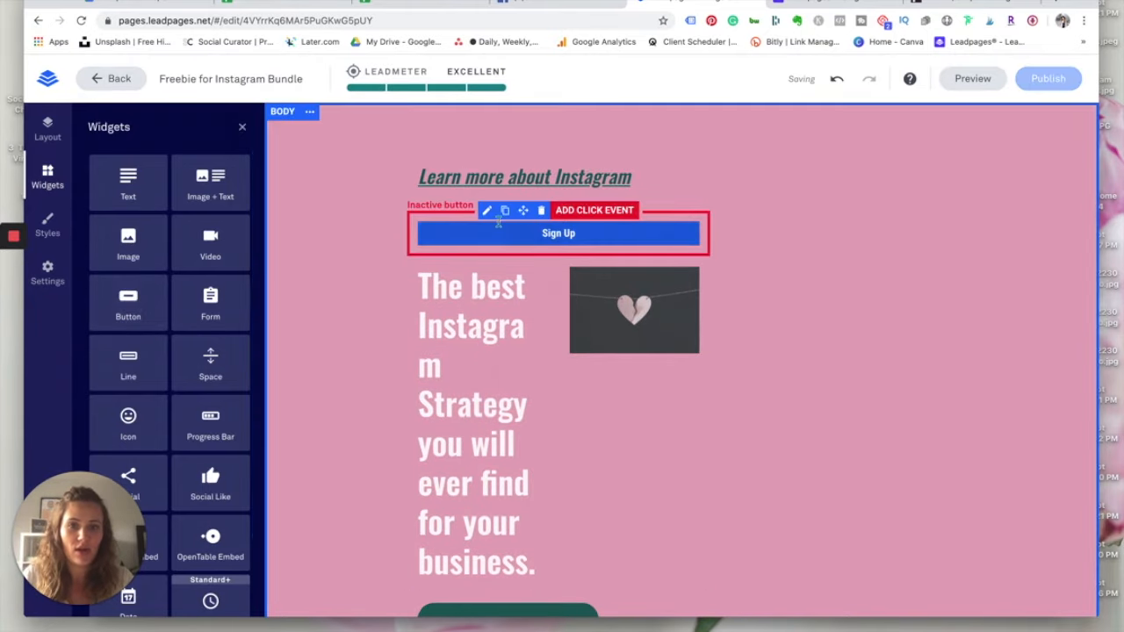
left_click_drag(211, 295, 695, 375)
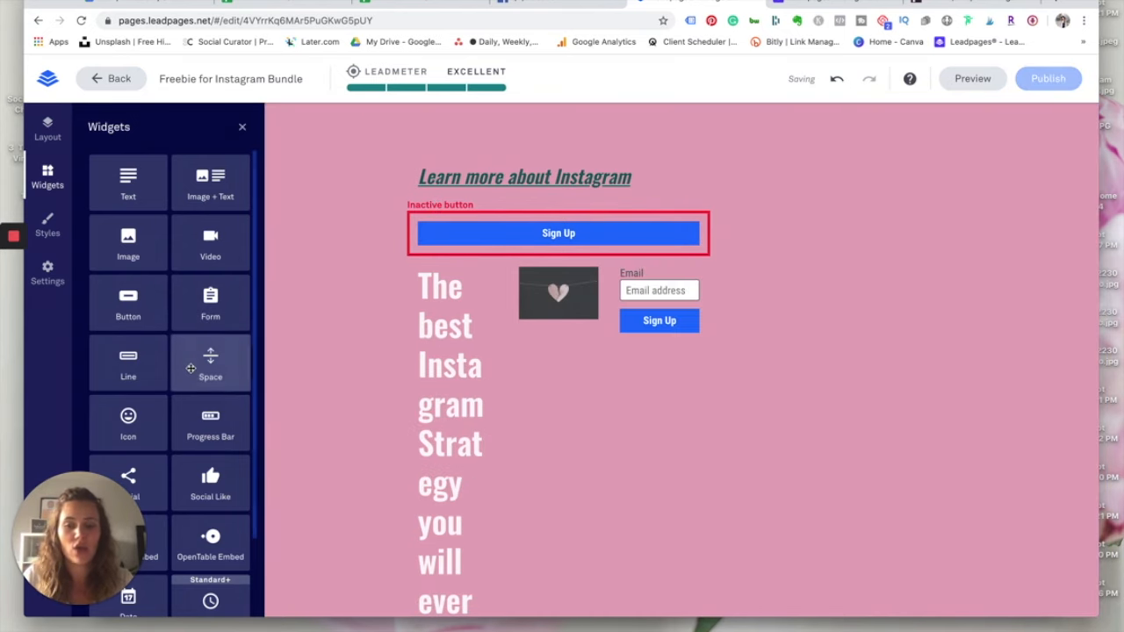
scroll(191, 368, "down", 2)
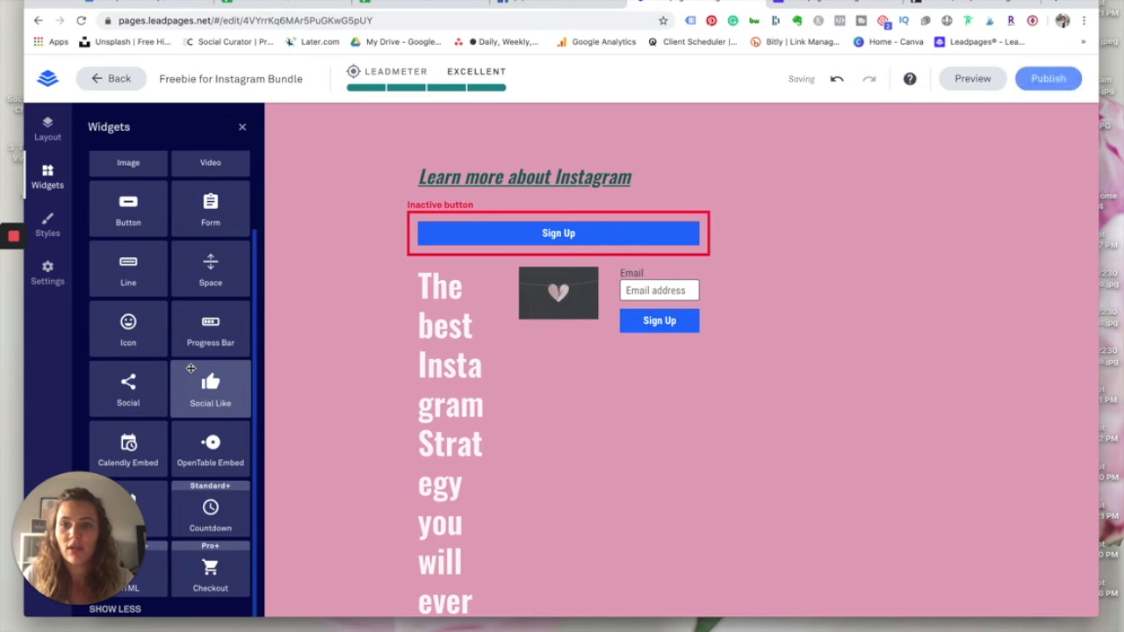
scroll(191, 369, "up", 2)
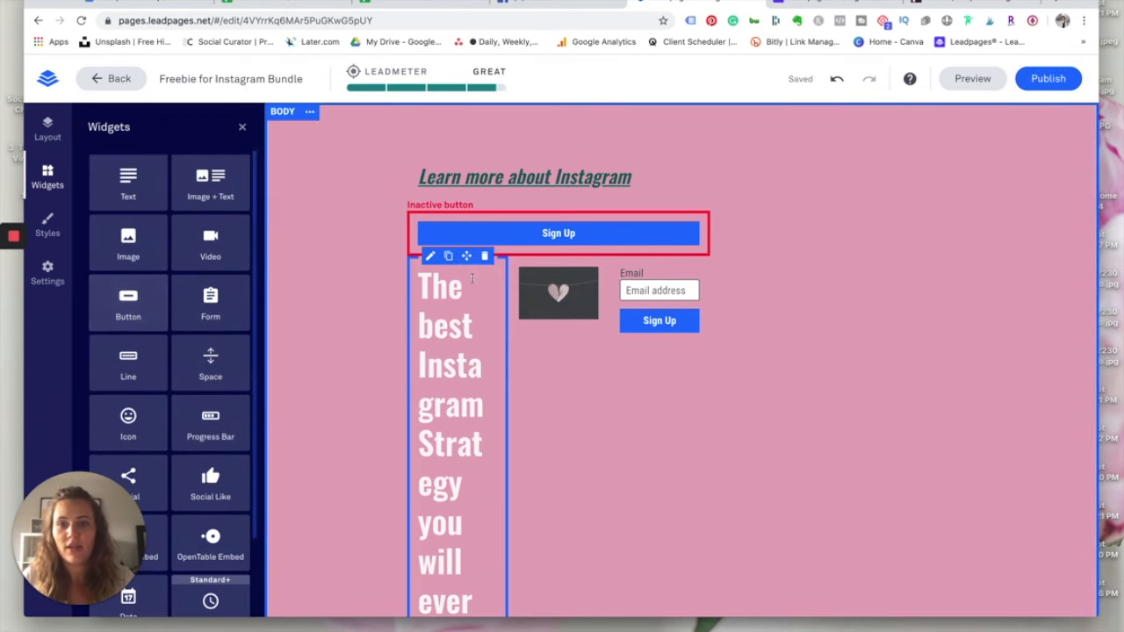
Step: Add an image widget between the broken-heart picture and the form, filled with the "12 Days to a Profitable Biz Workbook" woman-with-dog photo uploaded from the Desktop
left_click_drag(128, 244, 593, 392)
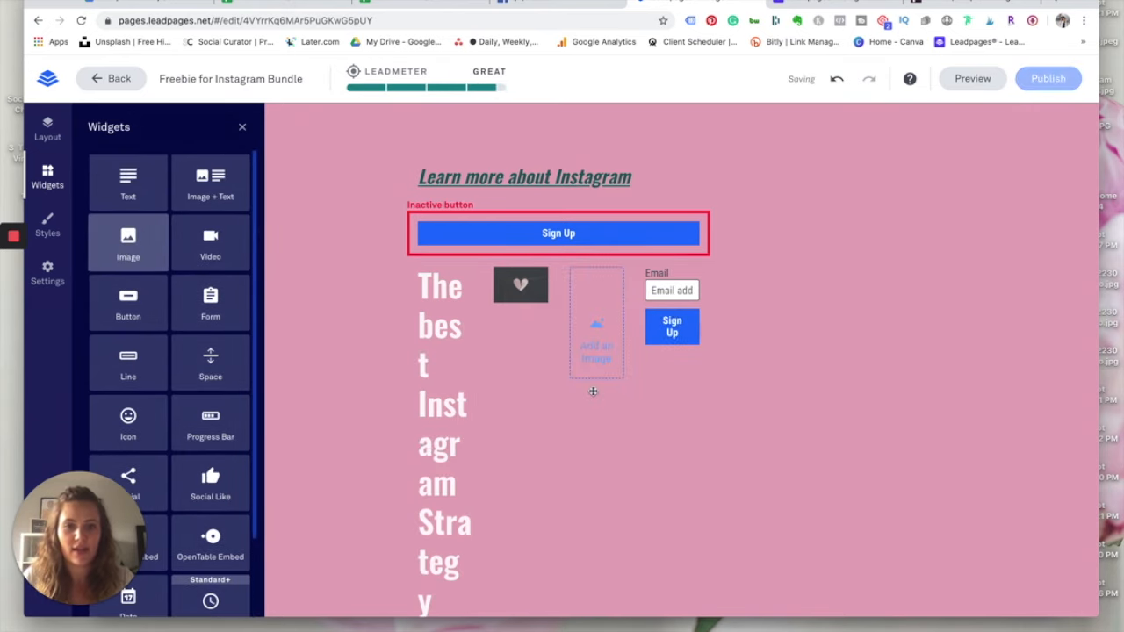
left_click(596, 331)
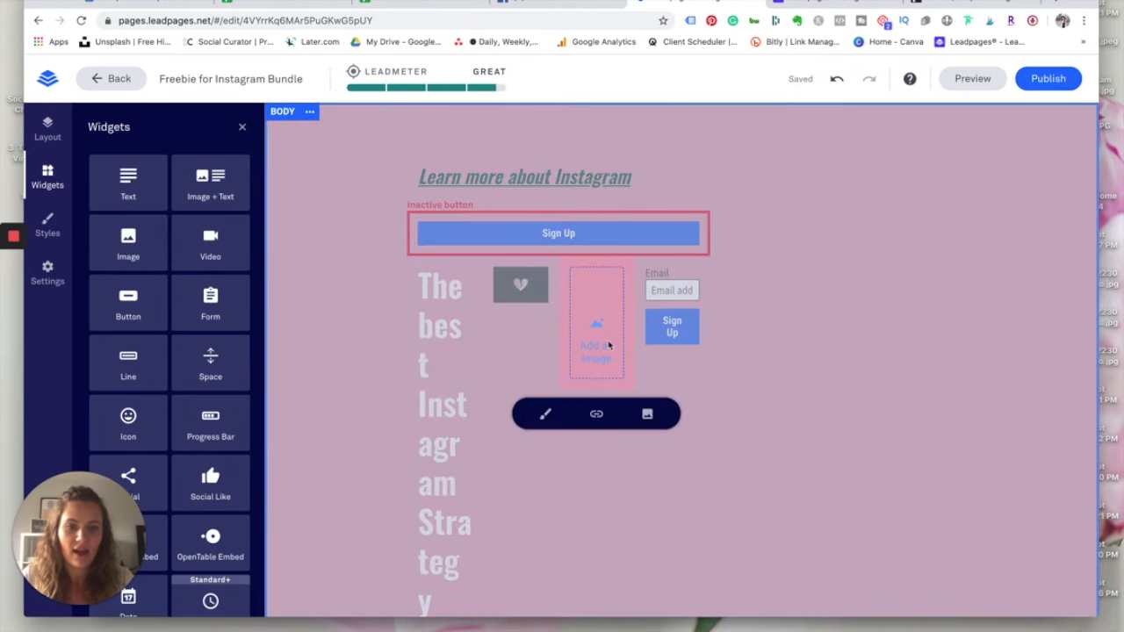
left_click(648, 416)
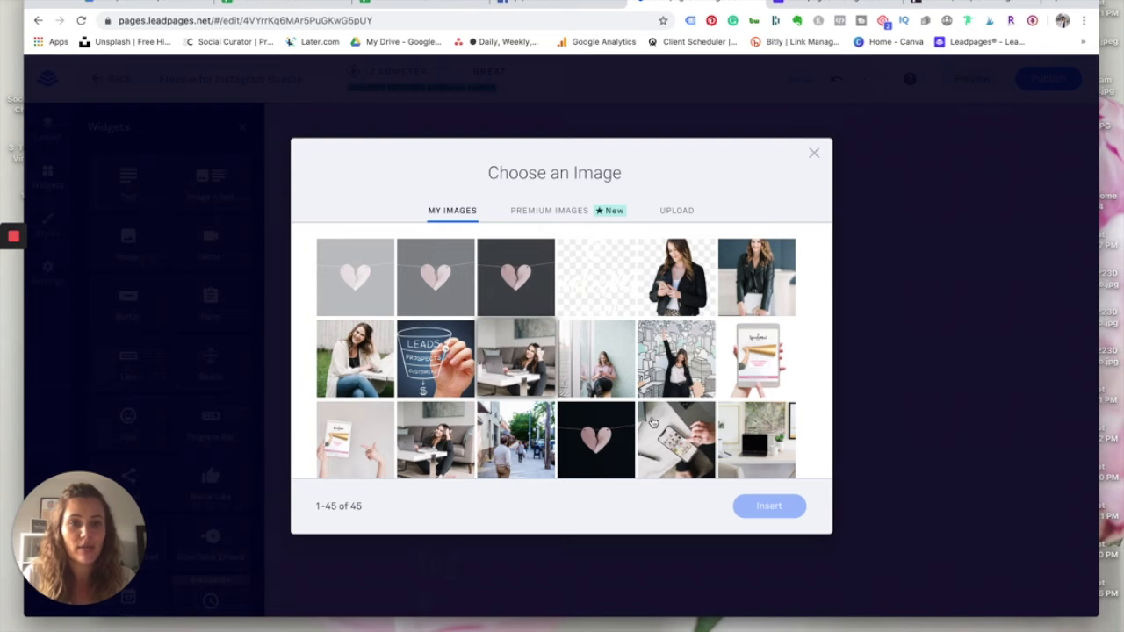
left_click(679, 211)
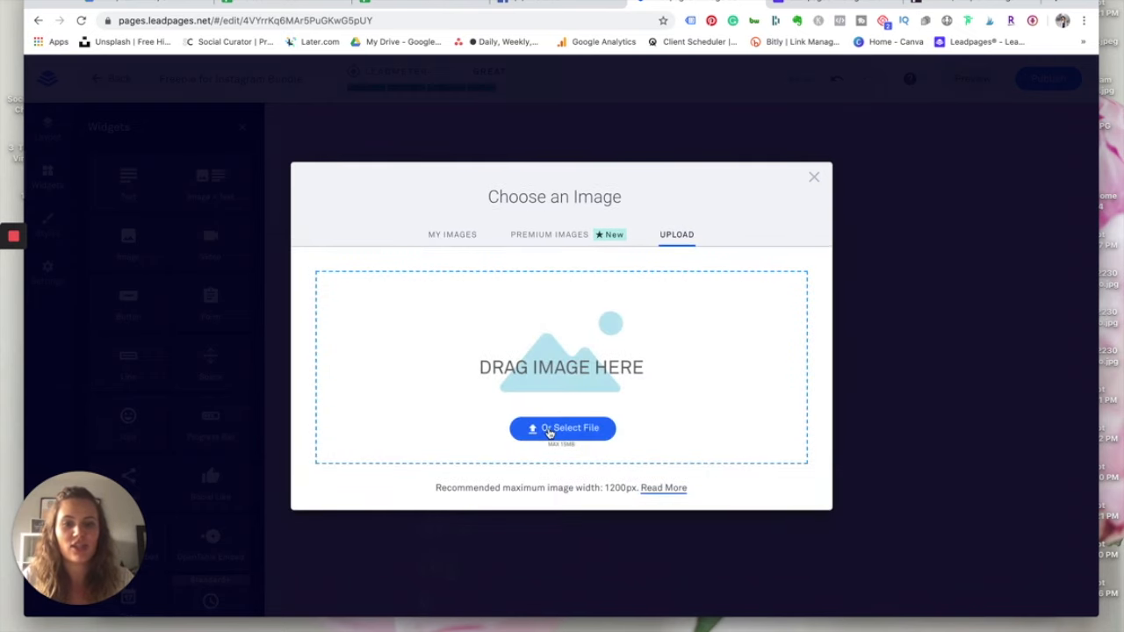
left_click(551, 430)
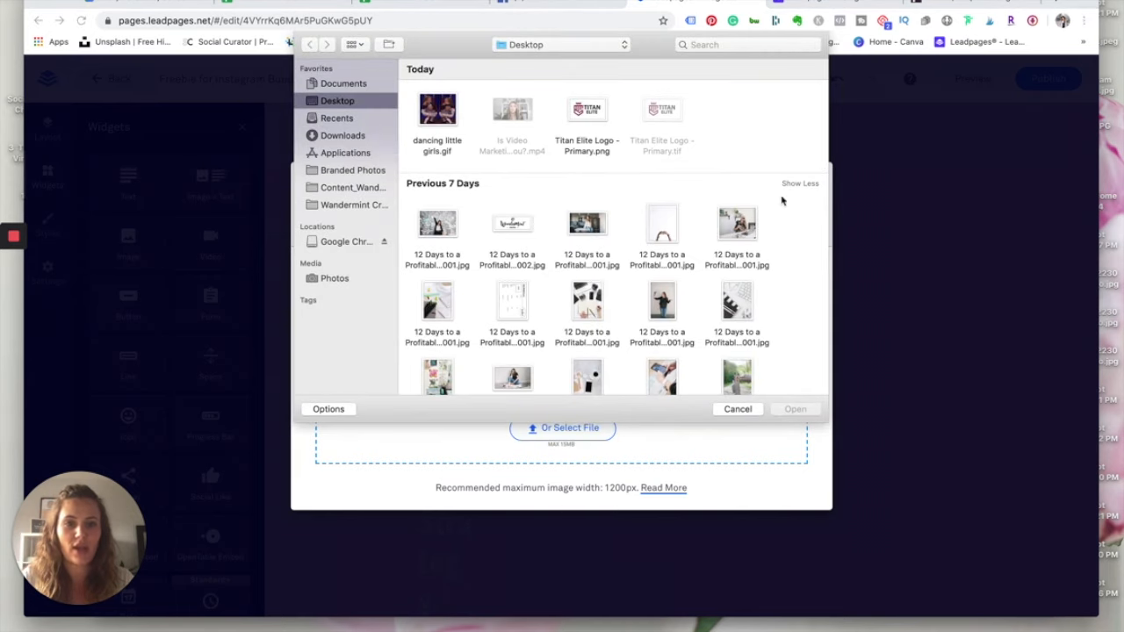
left_click(740, 226)
left_click(799, 409)
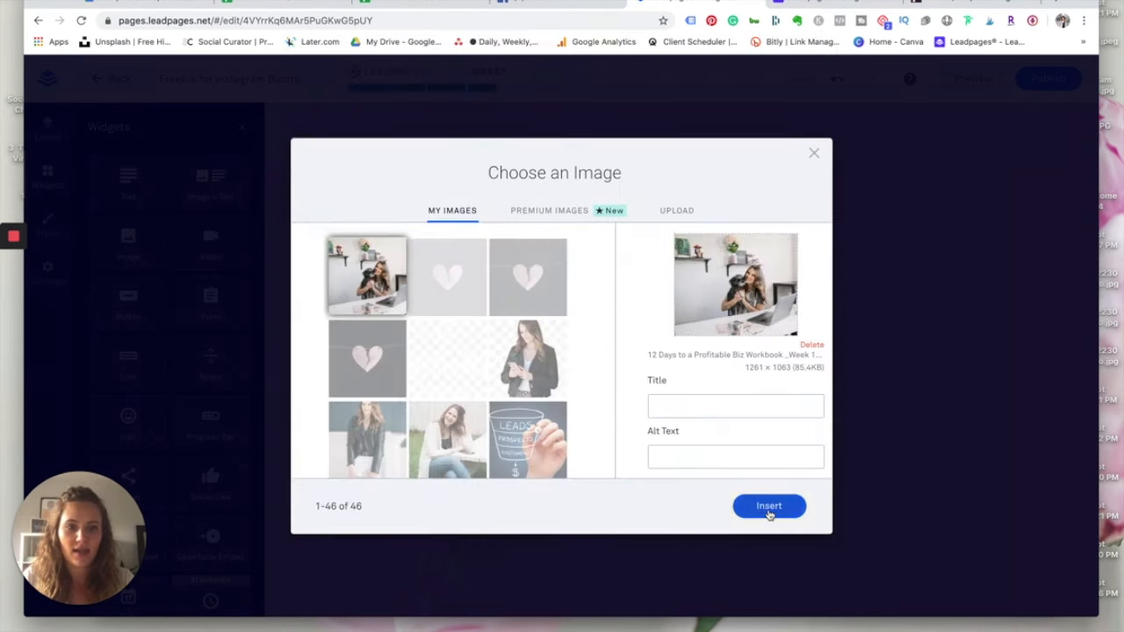
left_click(768, 512)
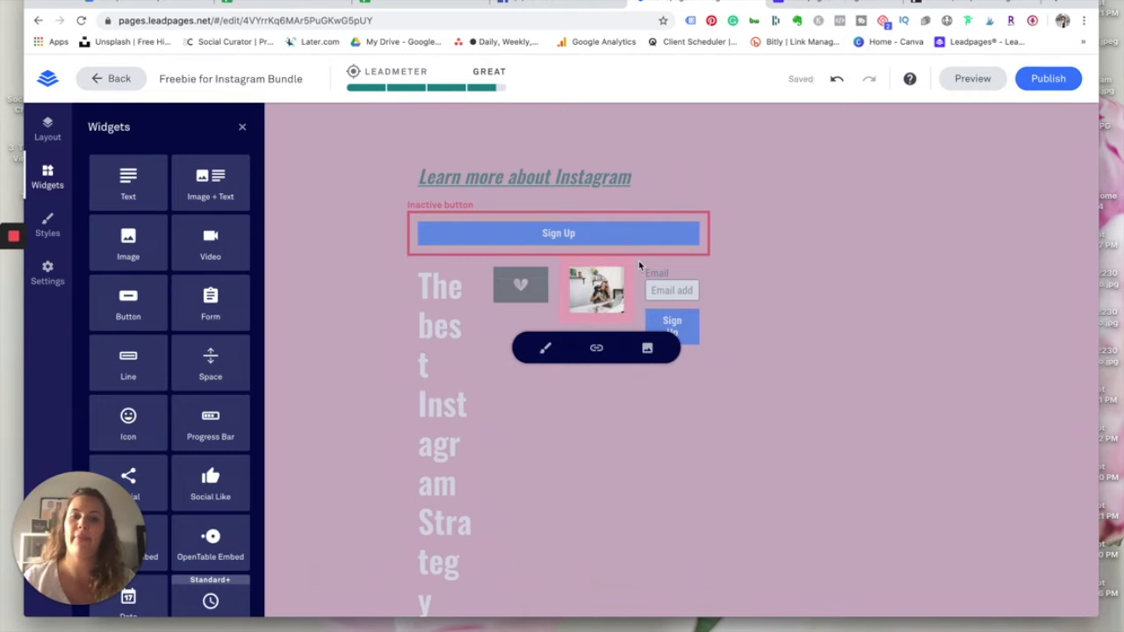
left_click(617, 399)
scroll(572, 292, "down", 3)
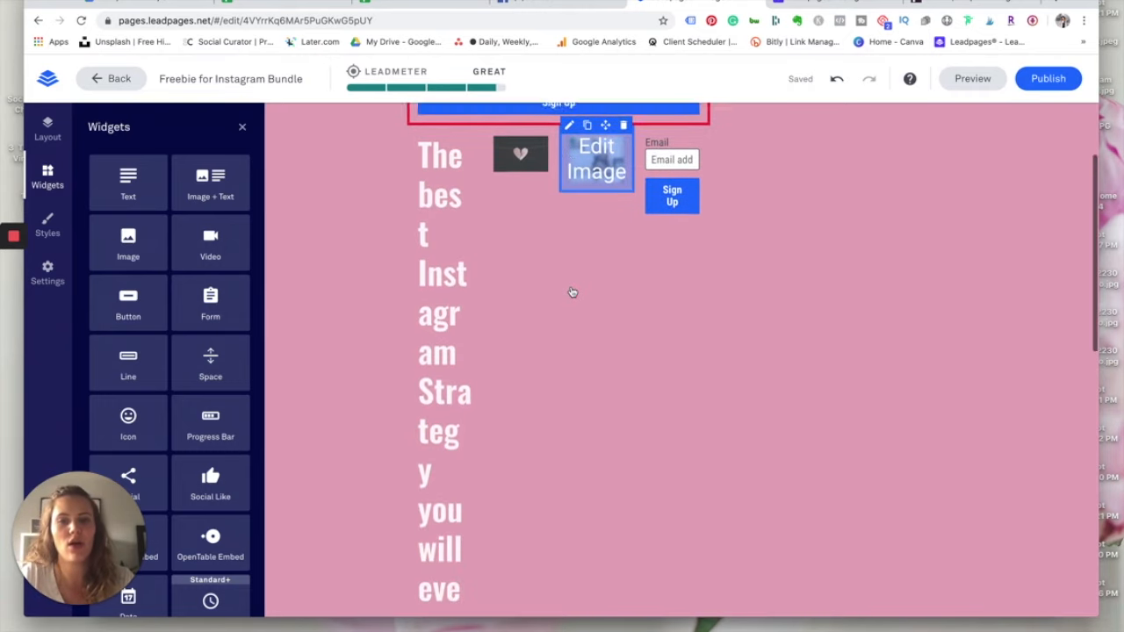
scroll(571, 293, "up", 3)
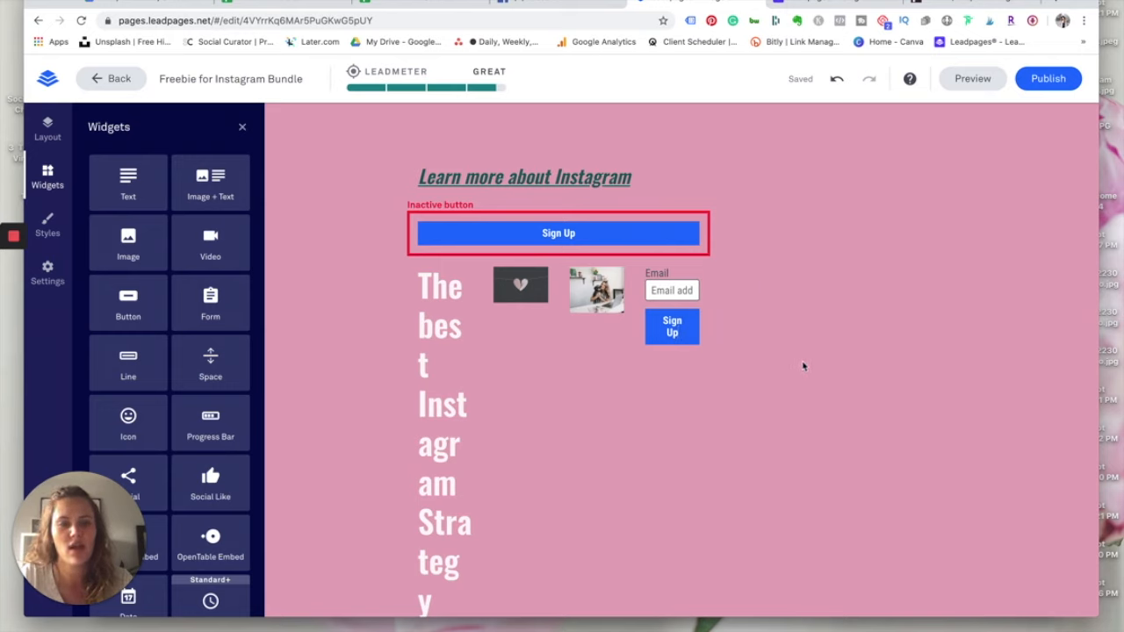
Step: Rearrange the widgets into full-width rows with the email form on top, followed by the headline and the woman-with-dog photo
mouse_move(664, 268)
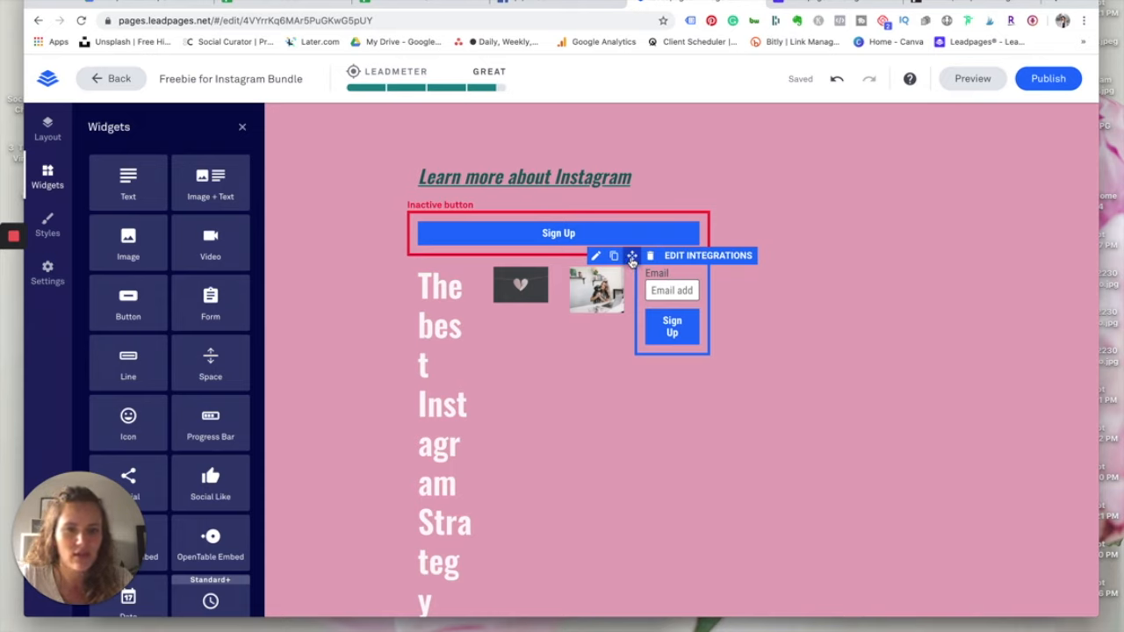
mouse_move(633, 256)
left_mouse_down()
mouse_move(562, 267)
mouse_move(613, 290)
mouse_move(549, 303)
mouse_move(557, 271)
left_mouse_up()
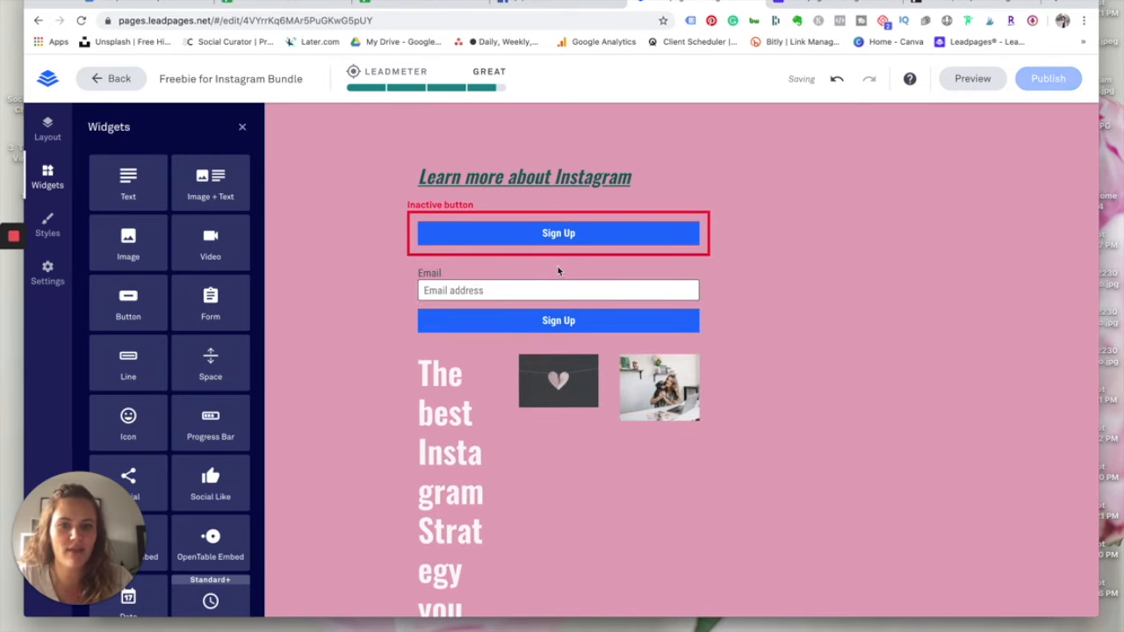
mouse_move(656, 368)
left_click_drag(680, 346, 497, 368)
scroll(500, 441, "down", 3)
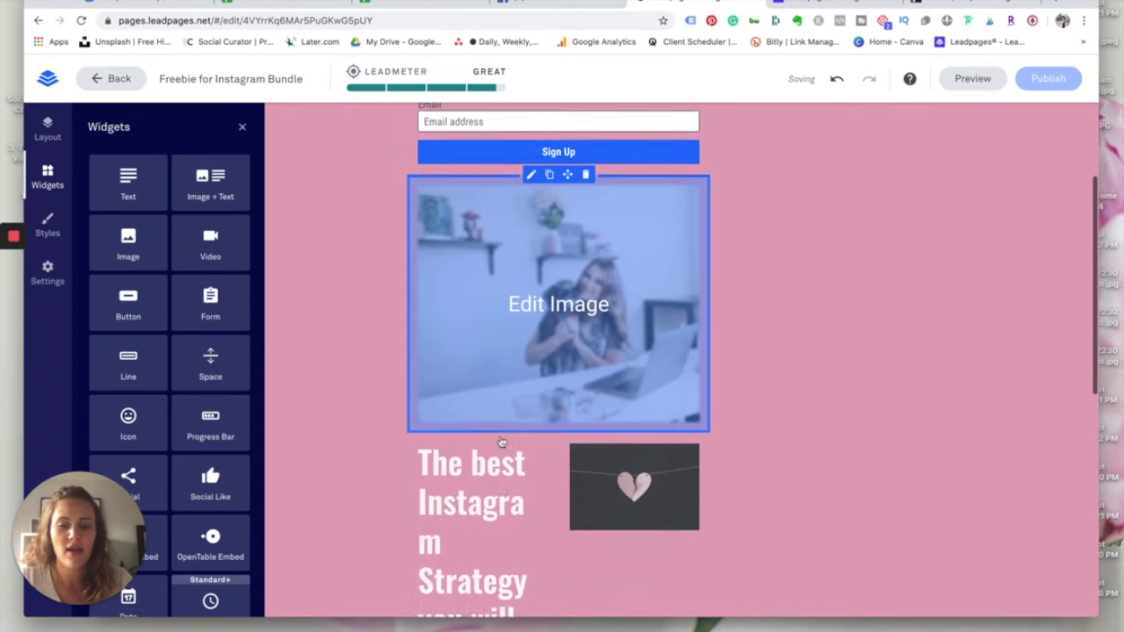
mouse_move(492, 383)
left_mouse_down()
mouse_move(509, 233)
mouse_move(454, 155)
left_mouse_up()
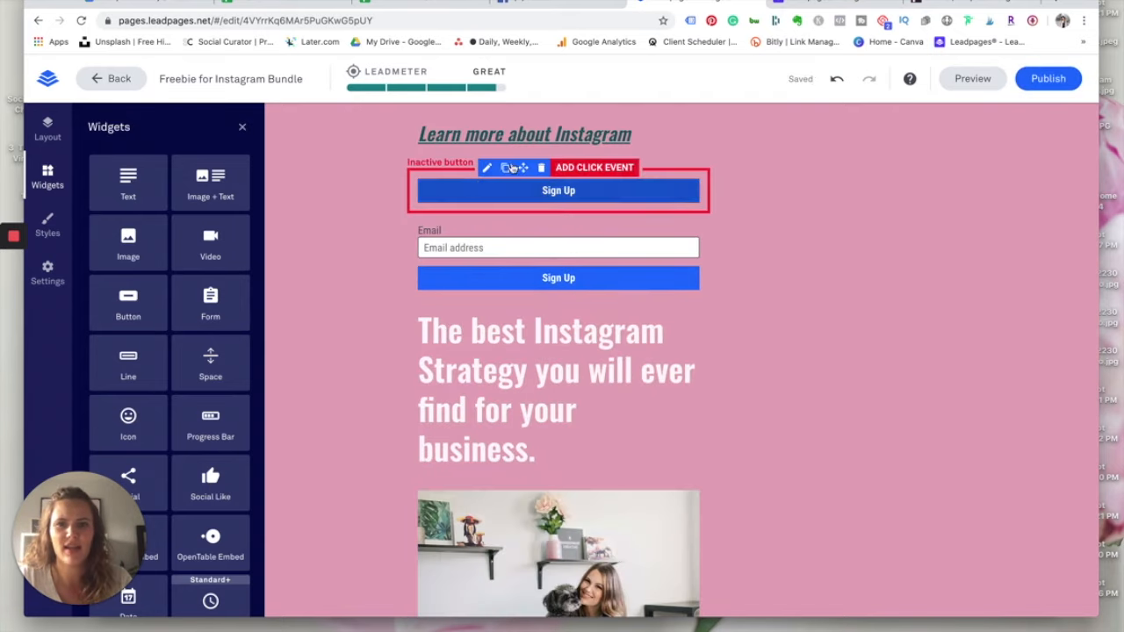
Step: Delete the inactive Sign Up button and move the woman-with-dog photo between the email form and the headline
left_click(541, 168)
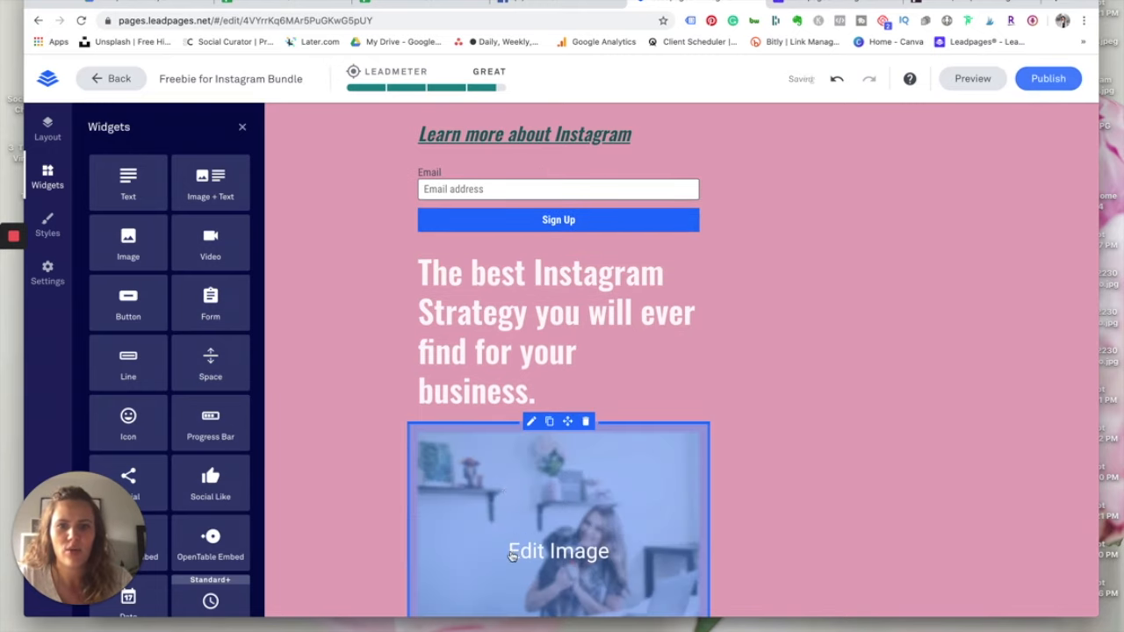
left_click_drag(568, 420, 571, 261)
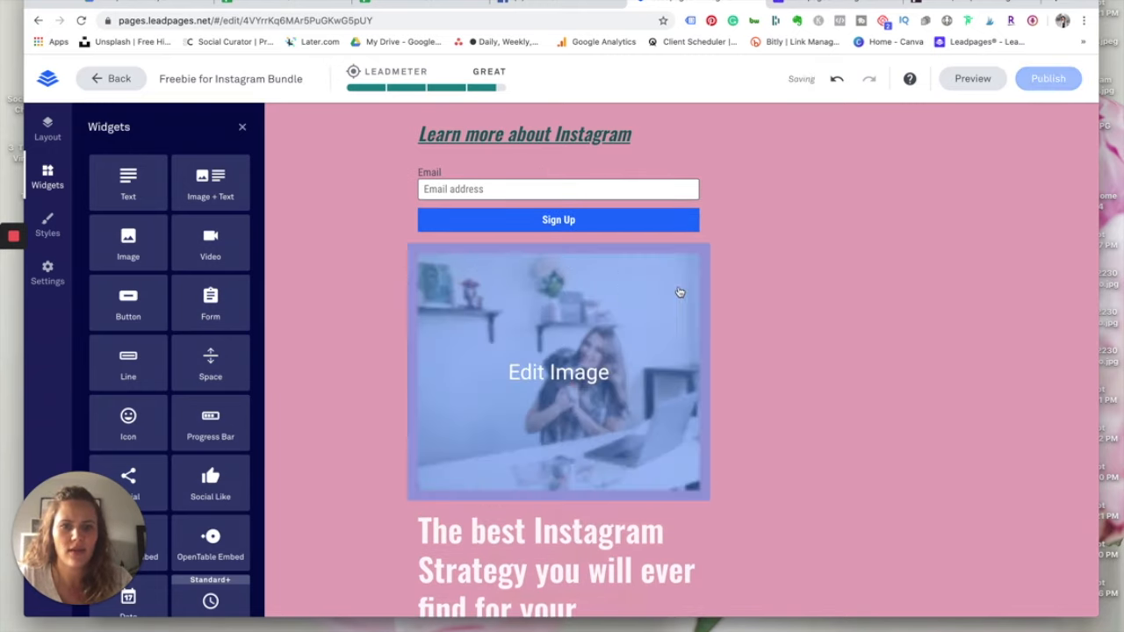
scroll(737, 378, "up", 1)
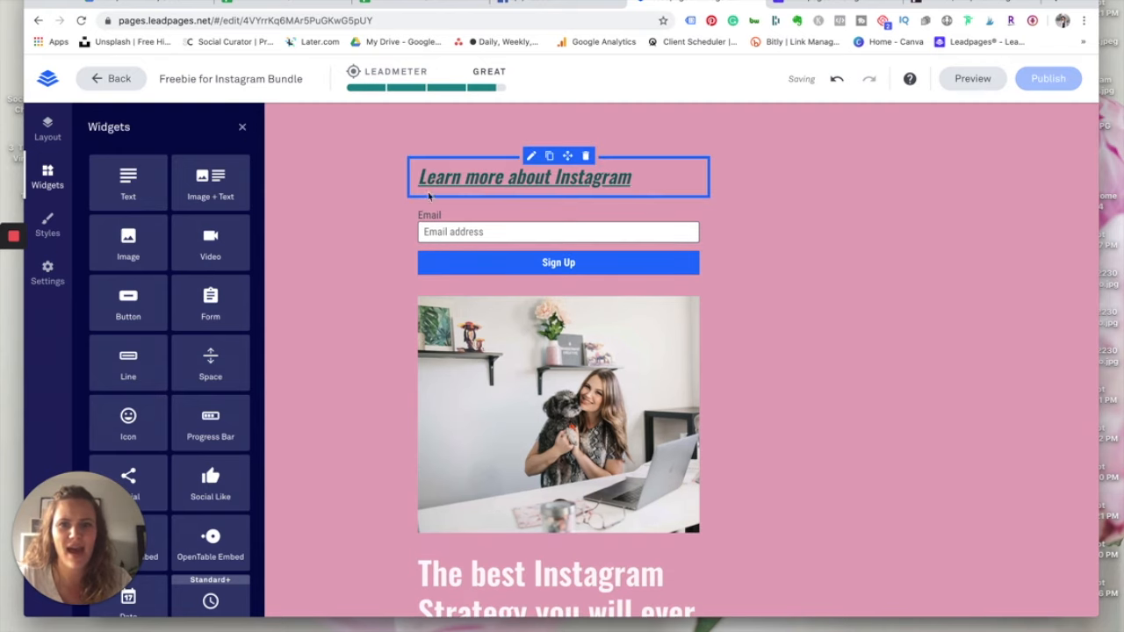
Step: Widen the body section's content column so the form, images and headline extend further across the page
scroll(535, 369, "down", 6)
scroll(535, 369, "up", 6)
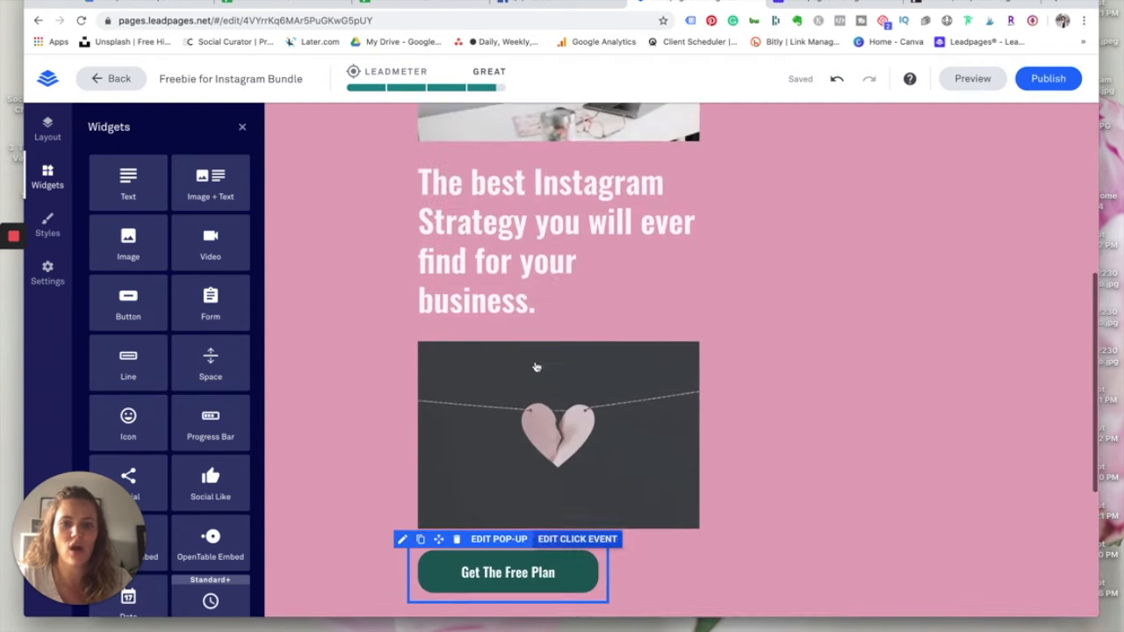
mouse_move(830, 571)
left_click_drag(833, 577, 964, 581)
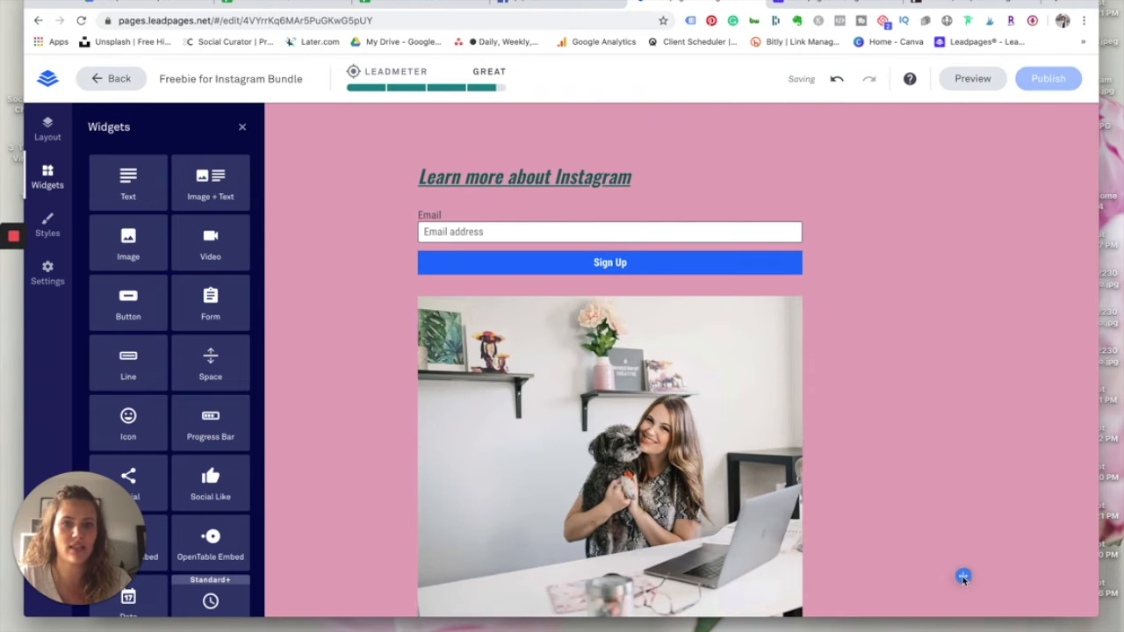
scroll(693, 376, "down", 4)
Step: Examine the page styles, including the headline font choices and the page background's colour and image options
mouse_move(14, 321)
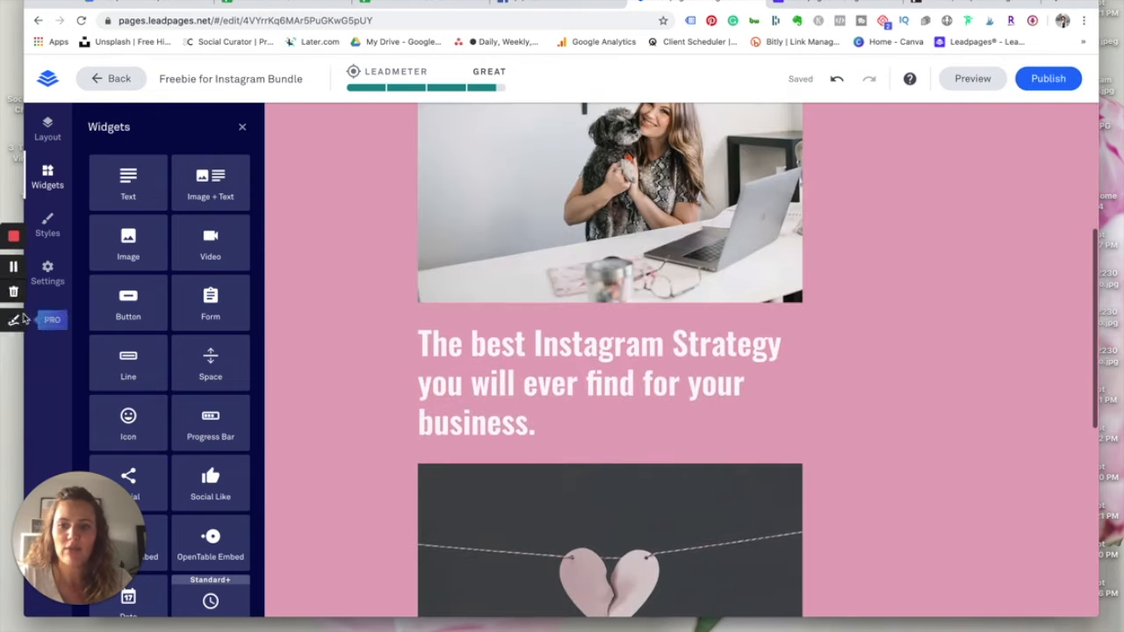
scroll(204, 283, "down", 1)
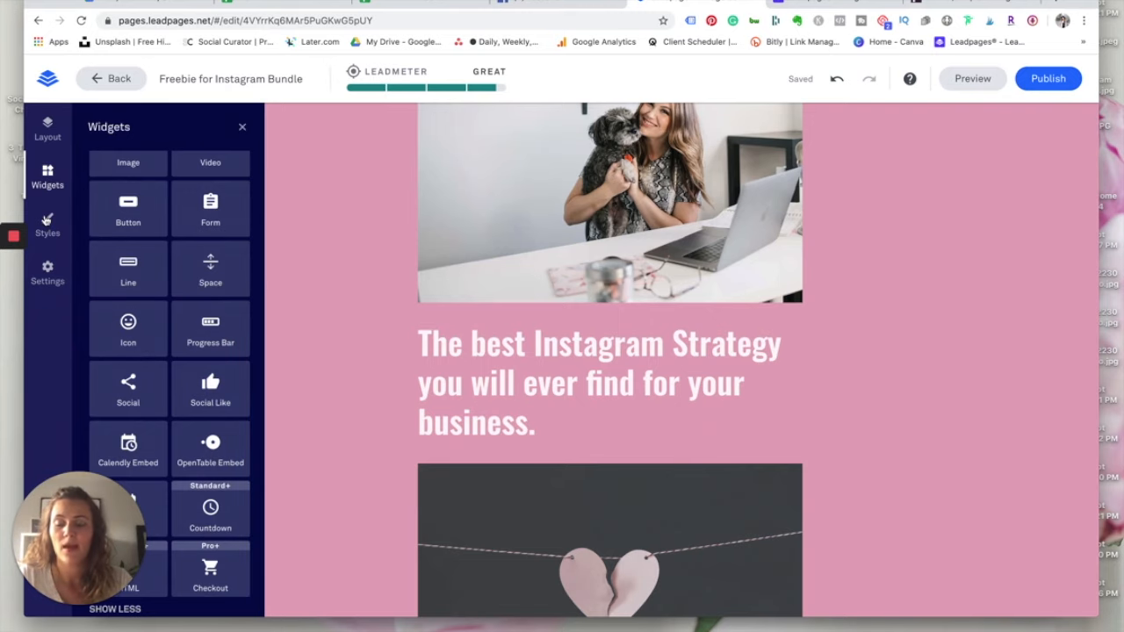
left_click(48, 224)
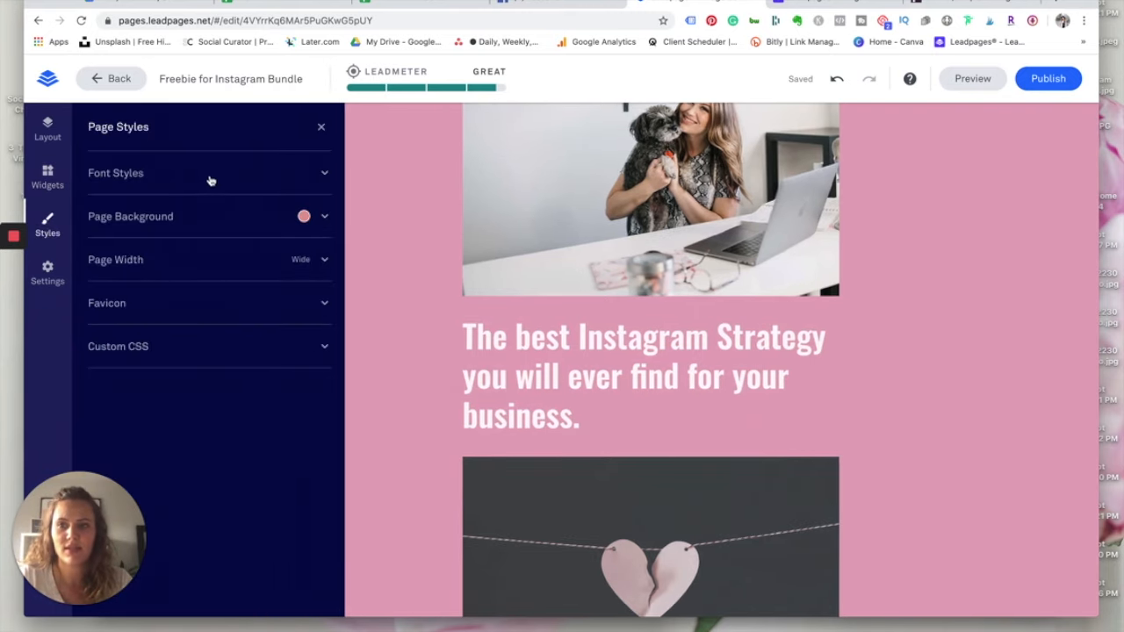
left_click(211, 181)
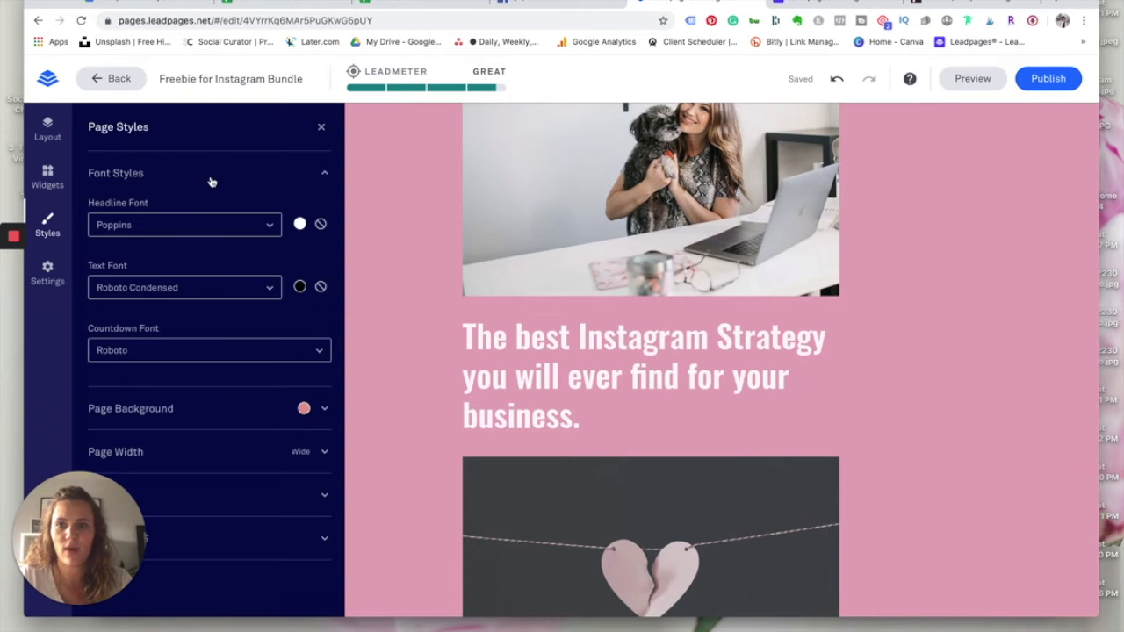
left_click(204, 230)
scroll(211, 197, "down", 1)
left_click(213, 453)
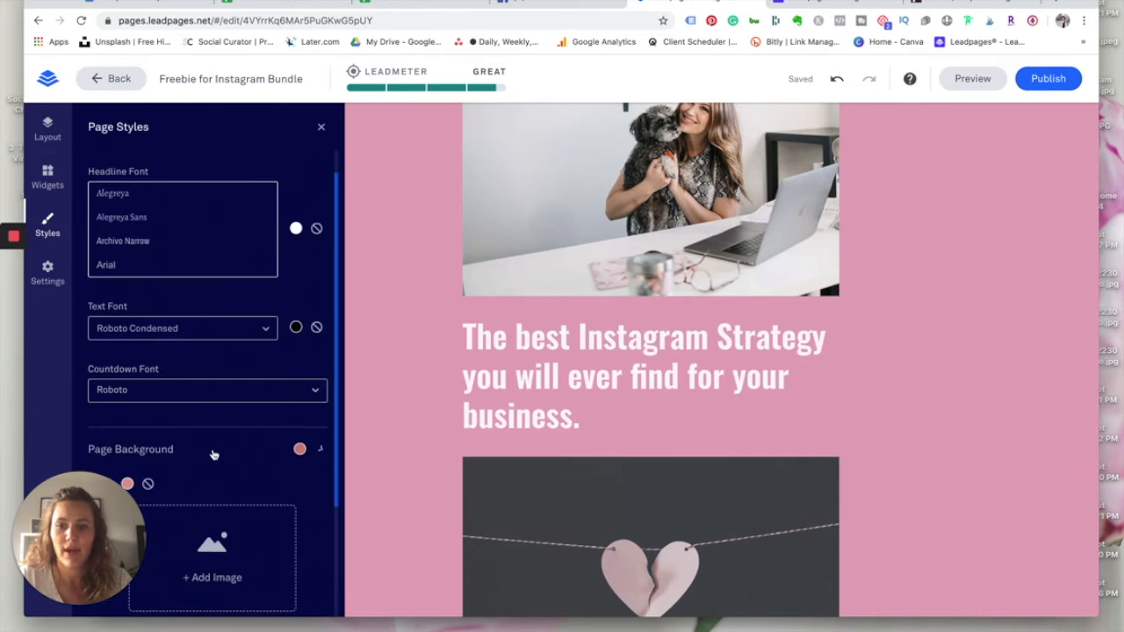
scroll(221, 480, "down", 3)
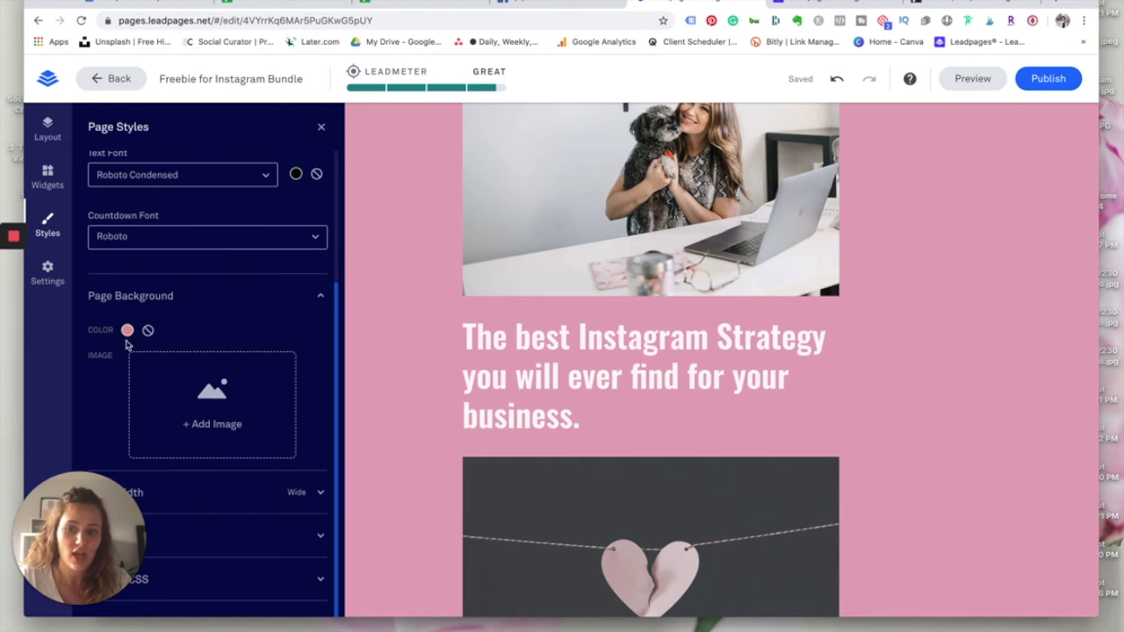
left_click(209, 426)
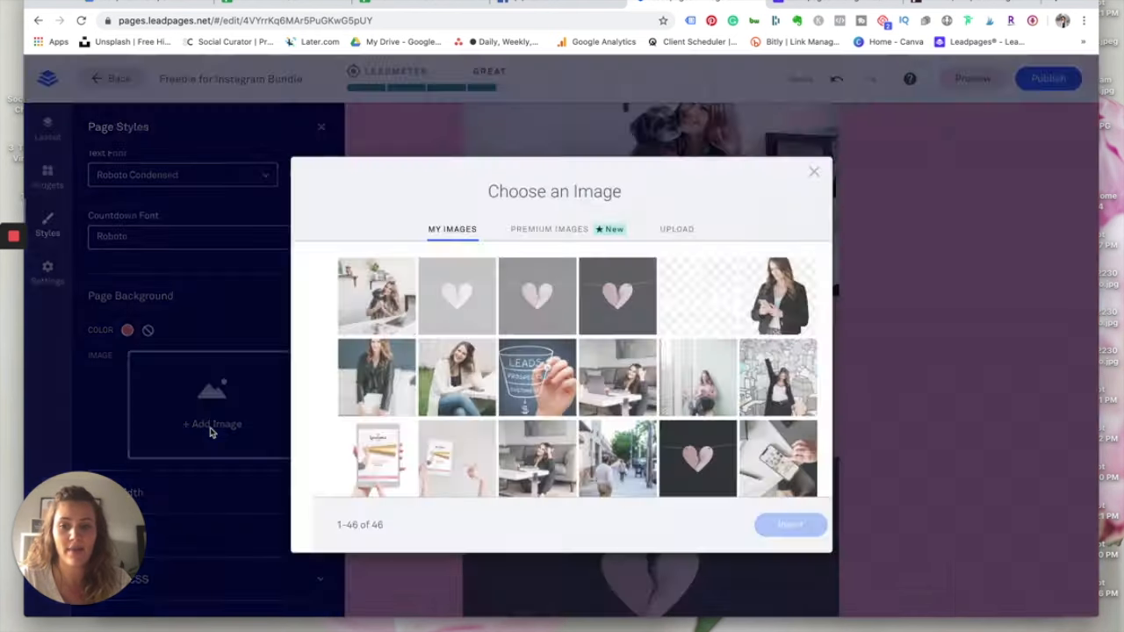
key("Escape")
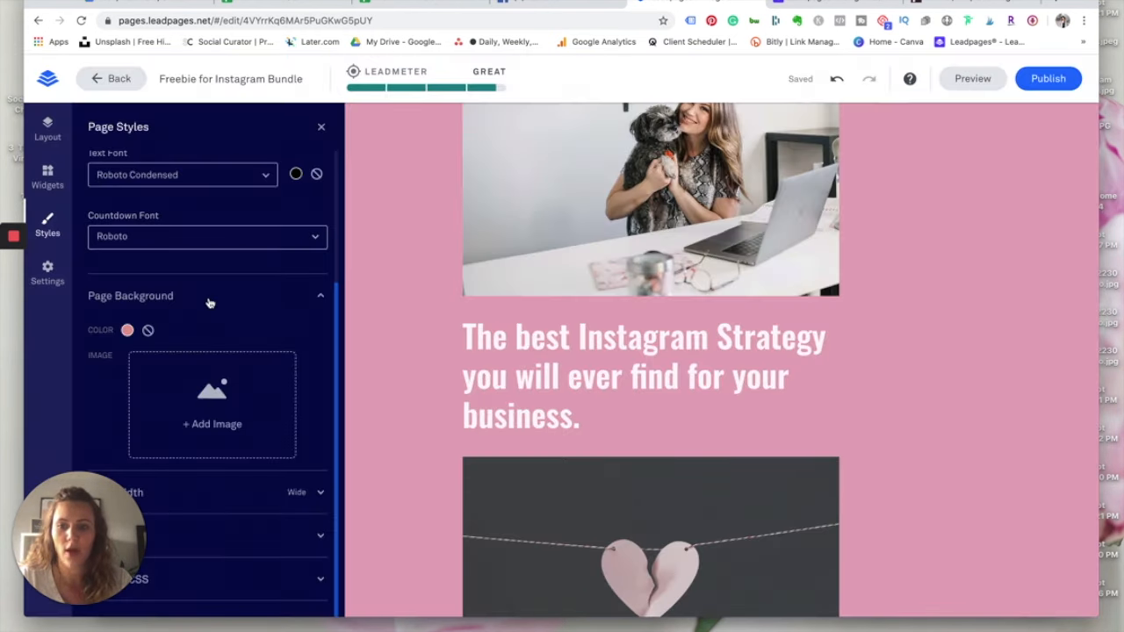
Step: Set the SEO page title to "Freebie Strategy for Instagram" in the page settings
left_click(49, 270)
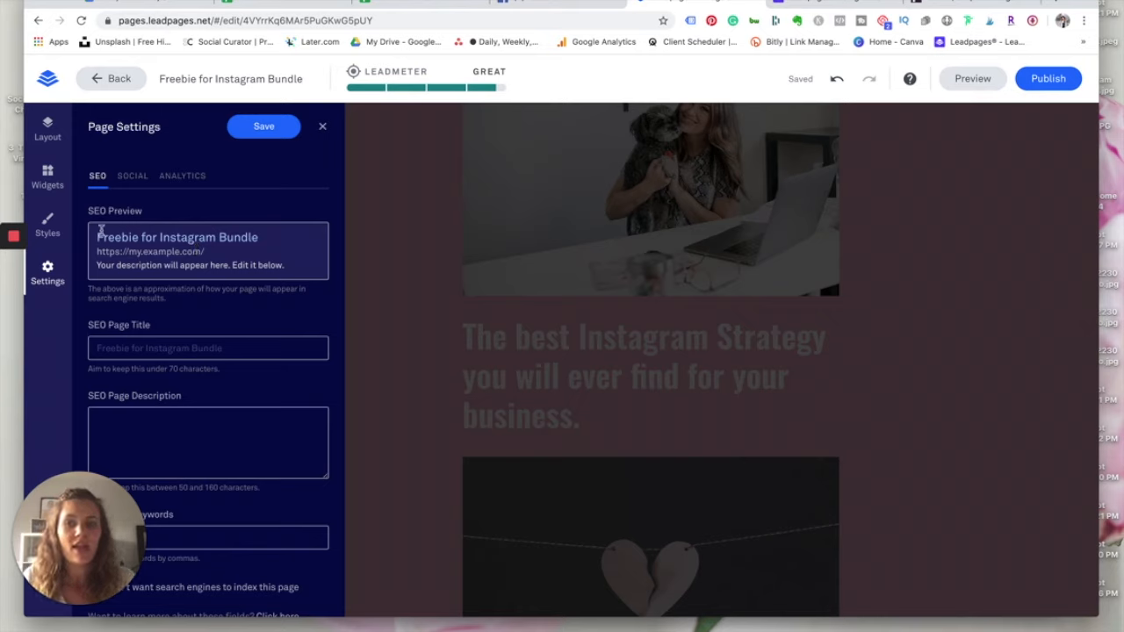
left_click_drag(98, 236, 308, 254)
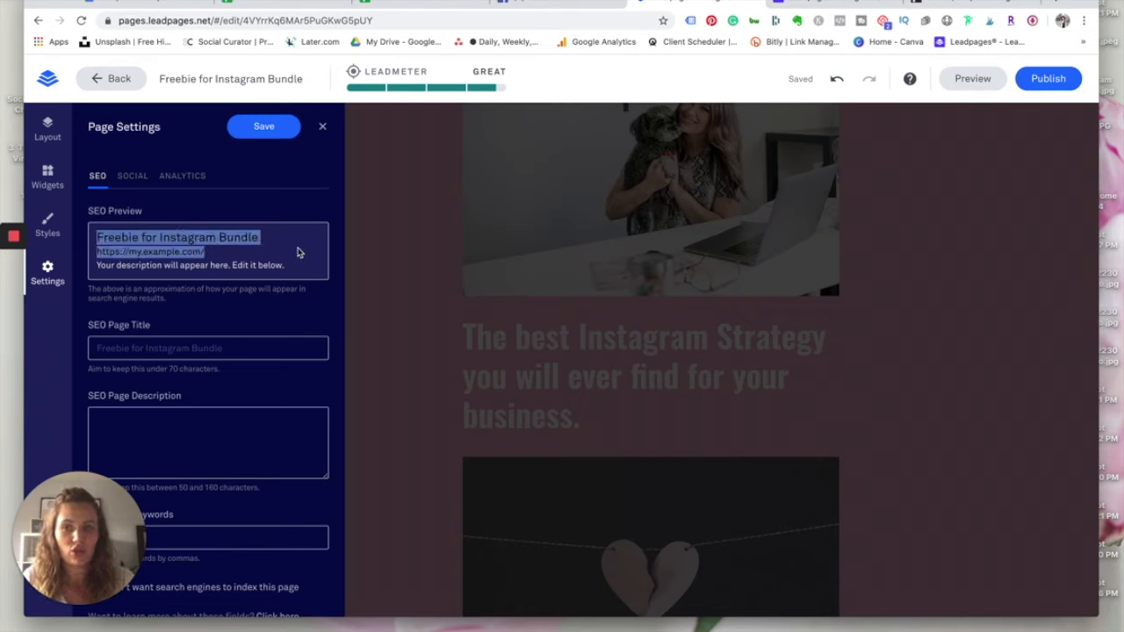
scroll(296, 252, "down", 1)
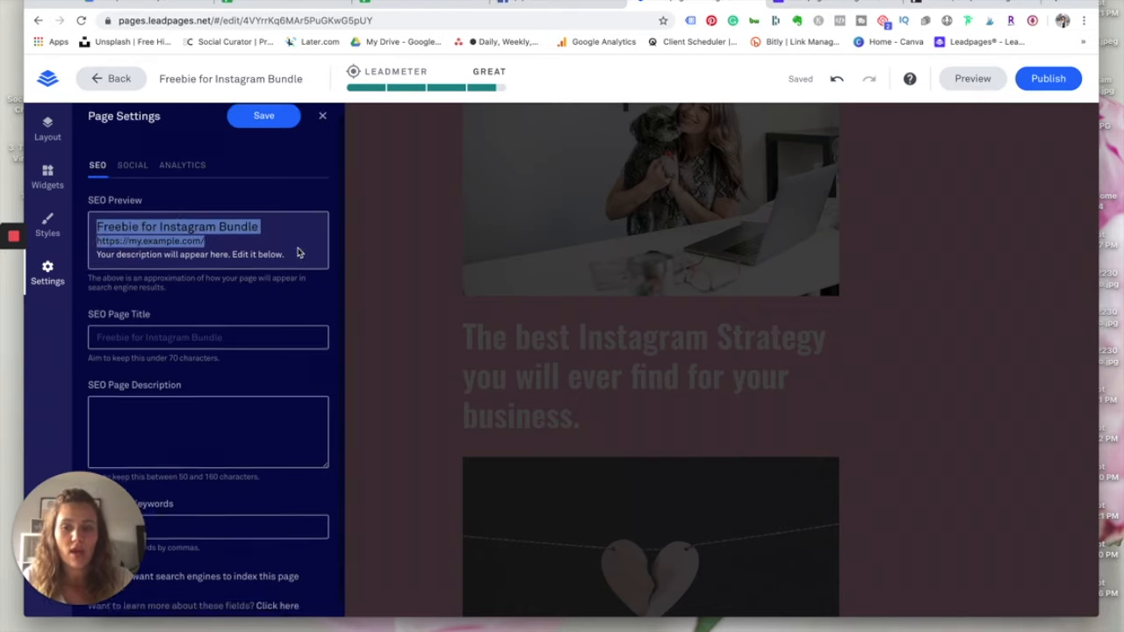
left_click(139, 325)
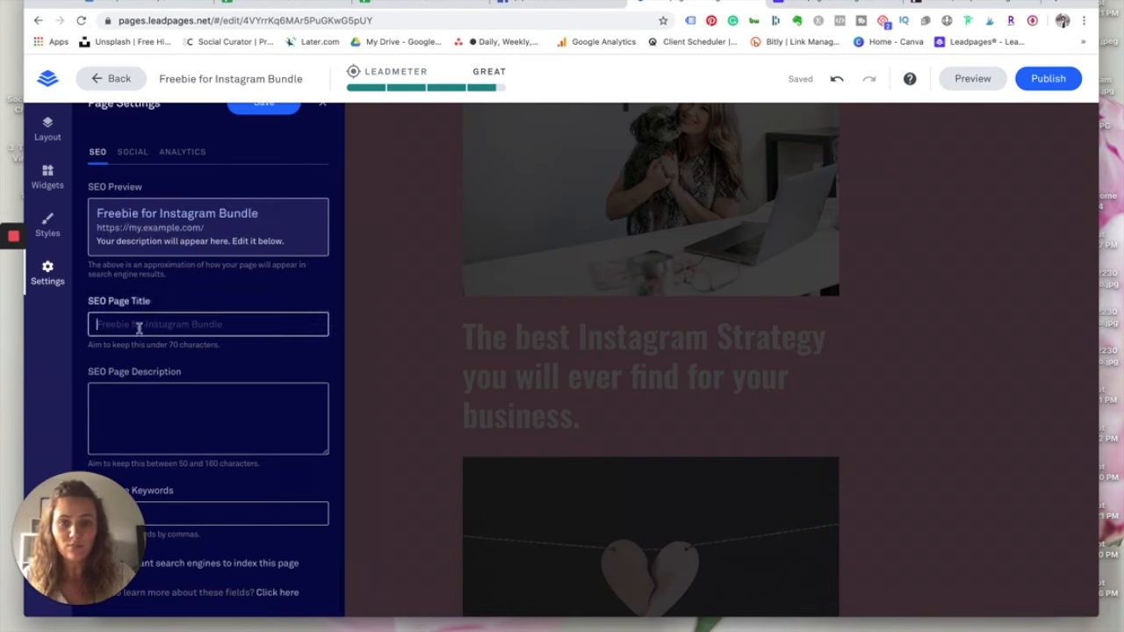
type("Freebie ")
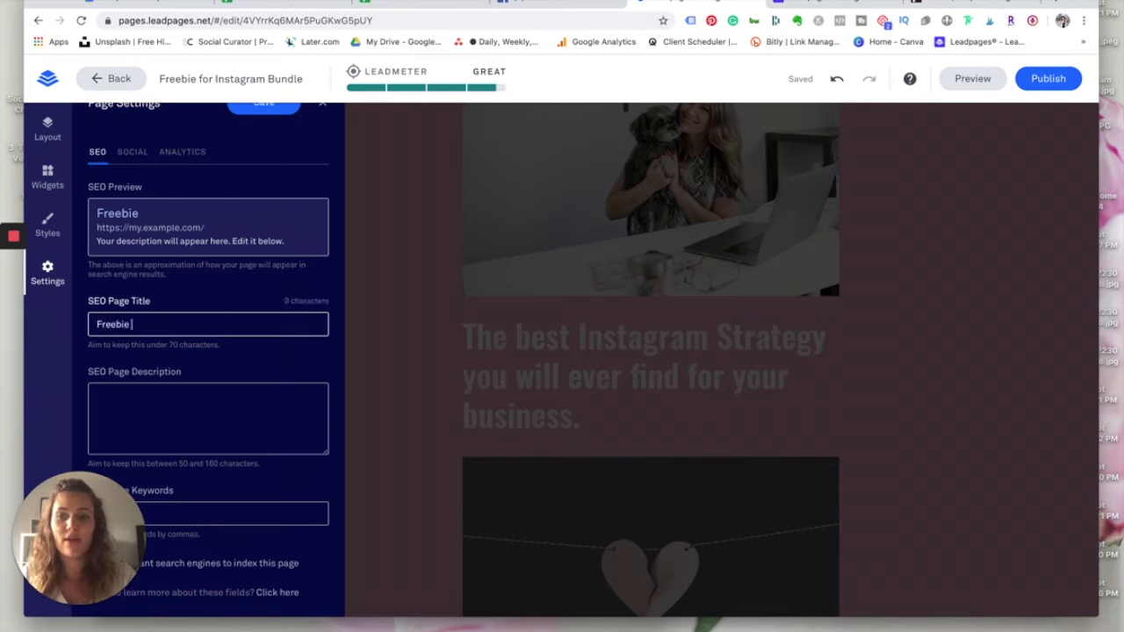
type("Strat")
key("BackSpace")
type("rategy f")
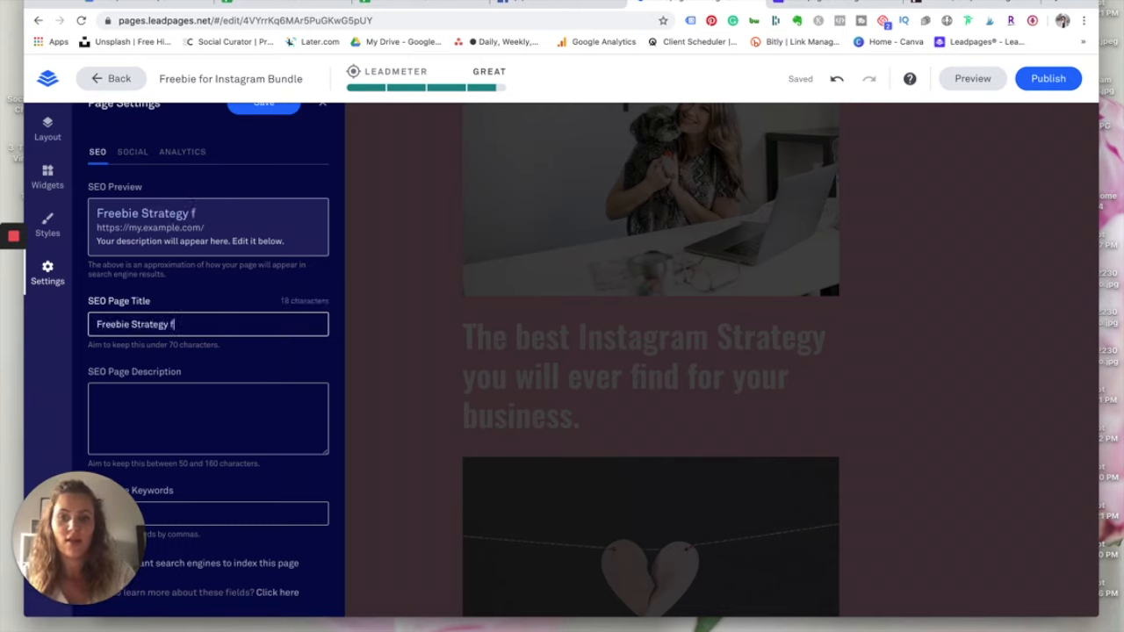
type("or Instagram")
Step: Enter the SEO page description "This is a free download to learn how to use Instagram for your business."
left_click(155, 405)
type("Th")
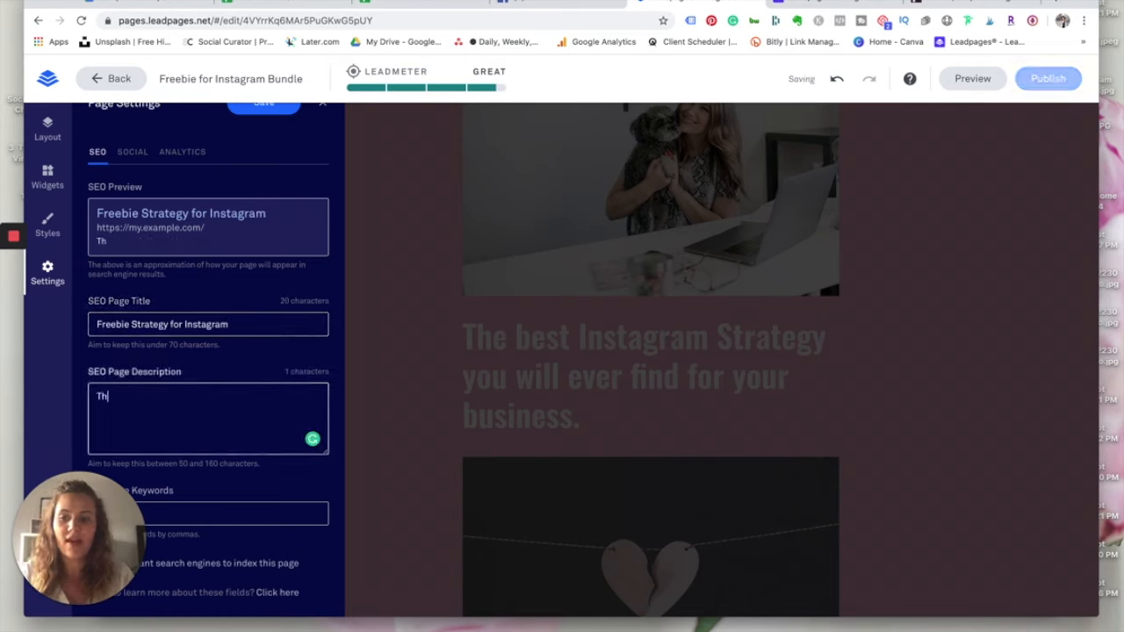
type("is is a free dow")
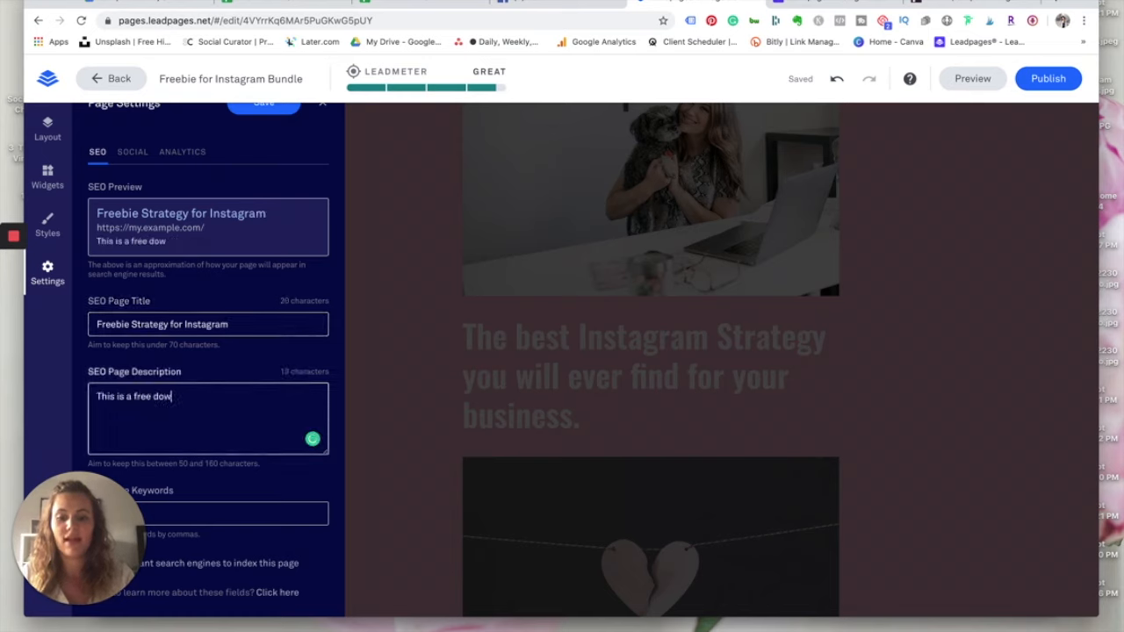
type("nload to learn")
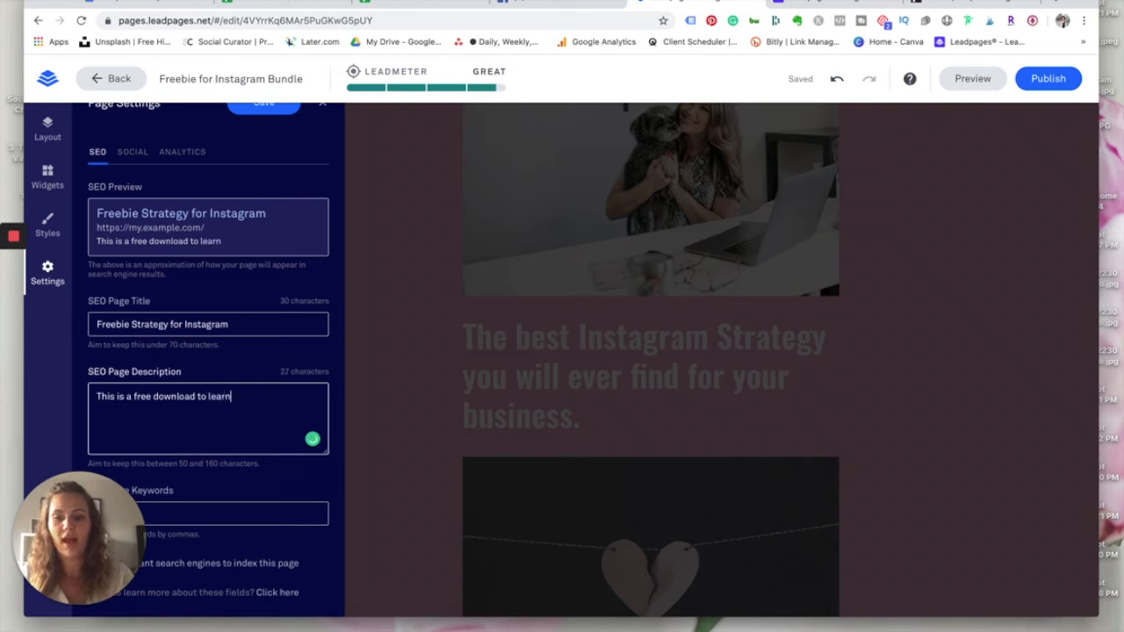
type(" how to use I")
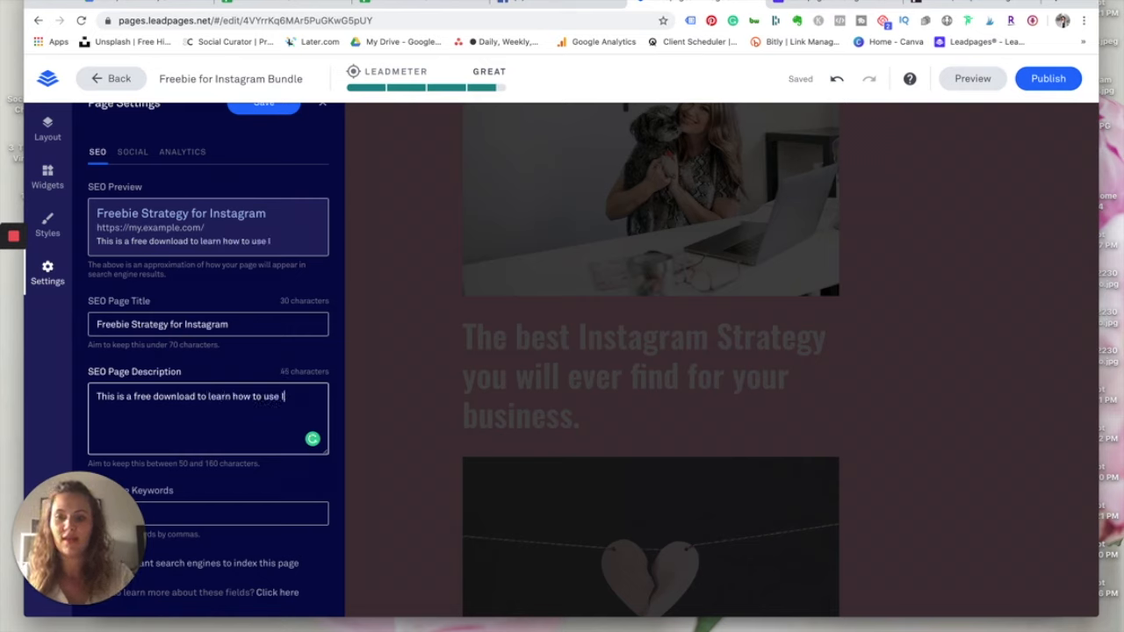
type("nstagram for your b")
type("usienss")
key("BackSpace")
key("BackSpace")
key("BackSpace")
key("BackSpace")
key("BackSpace")
type("ness.")
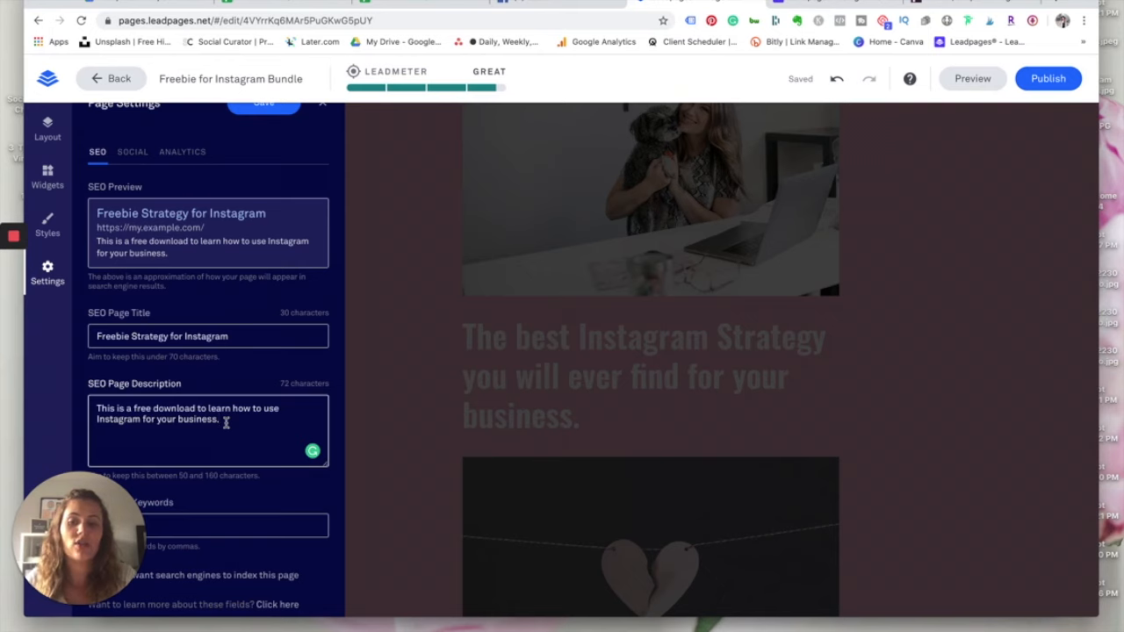
Step: Enter "Instagram, Instagram Strategy" as the SEO page keywords
scroll(225, 423, "down", 1)
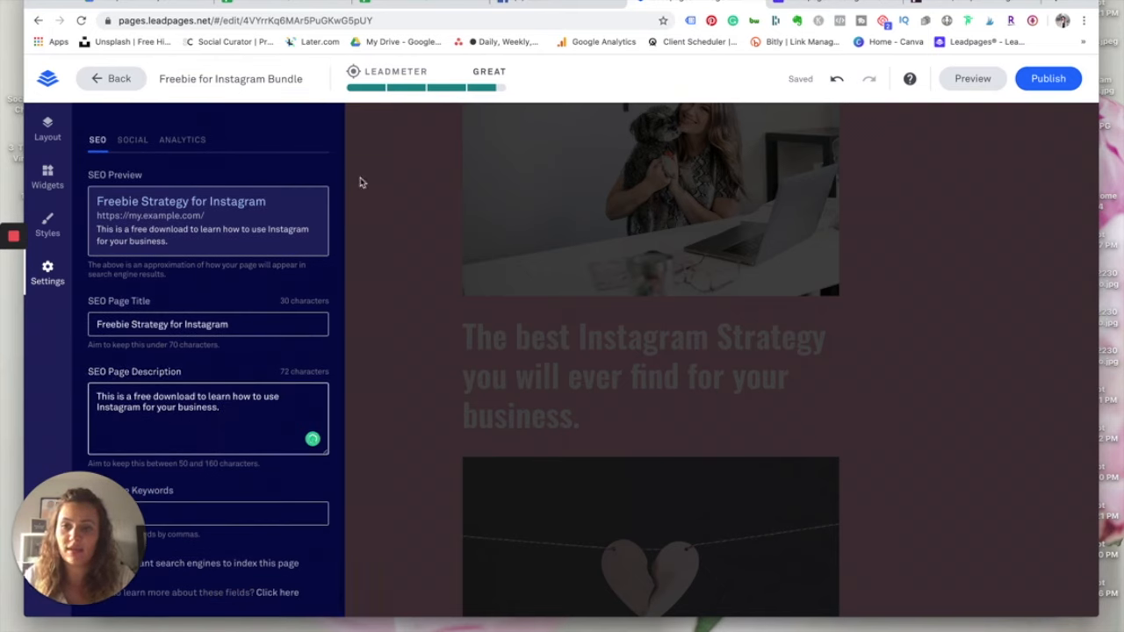
left_click(130, 515)
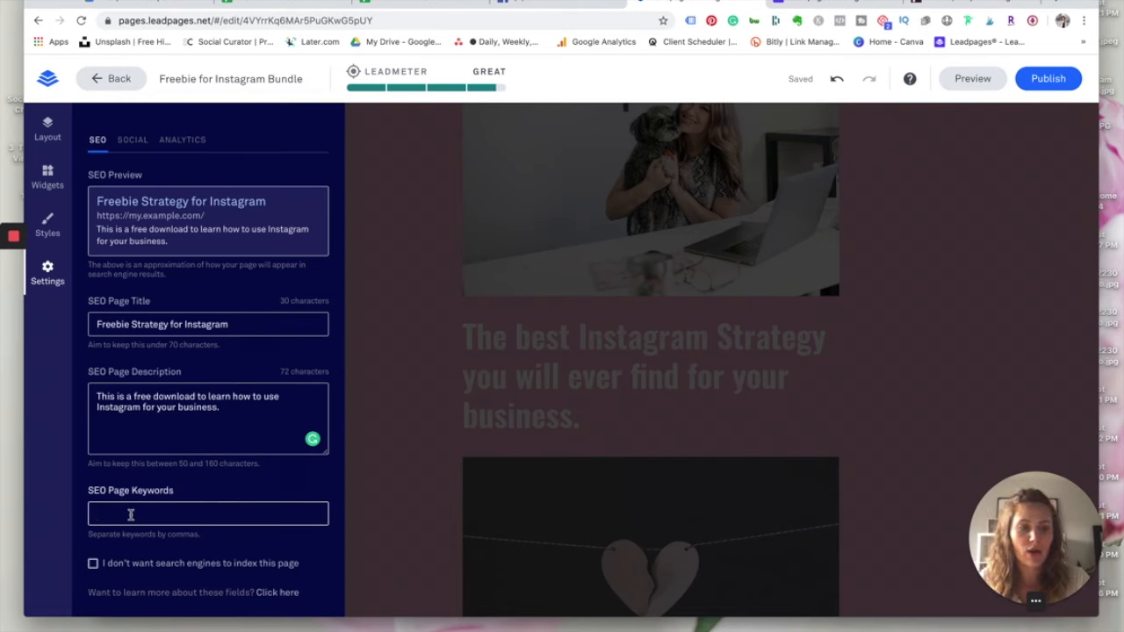
type("I")
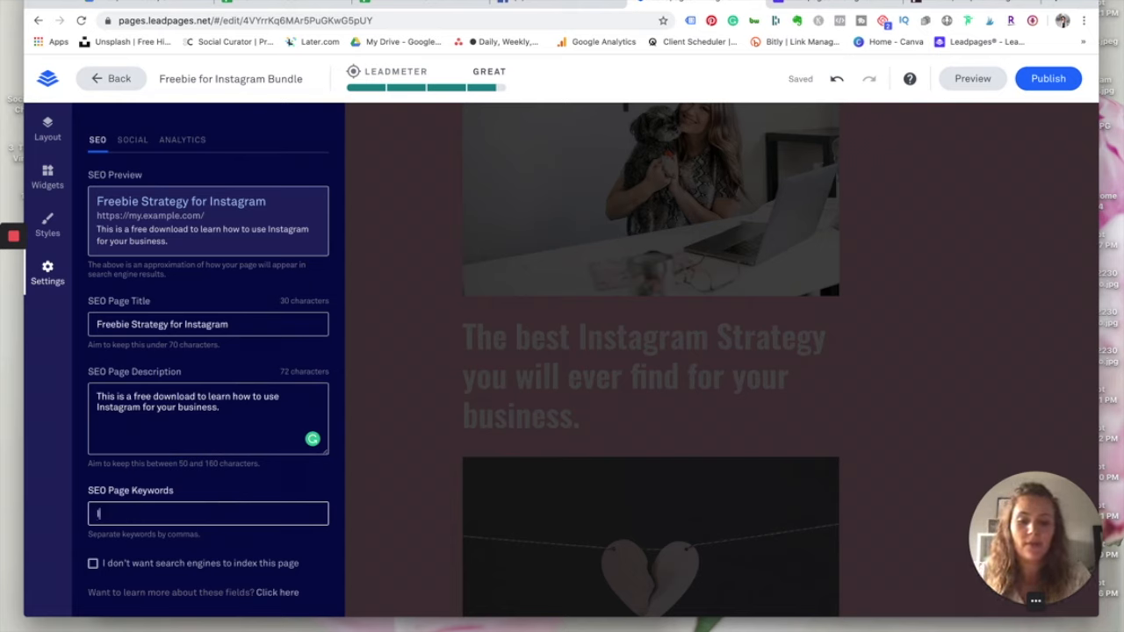
type("nstagram, Instagram Strategy")
Step: Insert the woman-with-dog photo from the image library as the page's social preview image
left_click(132, 179)
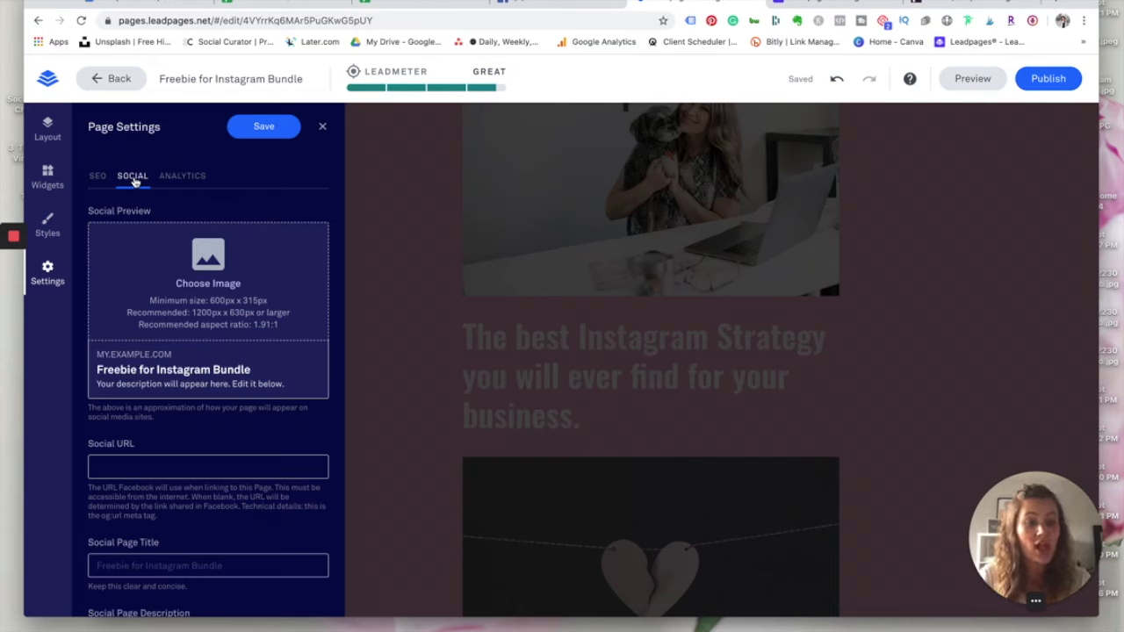
left_click(211, 283)
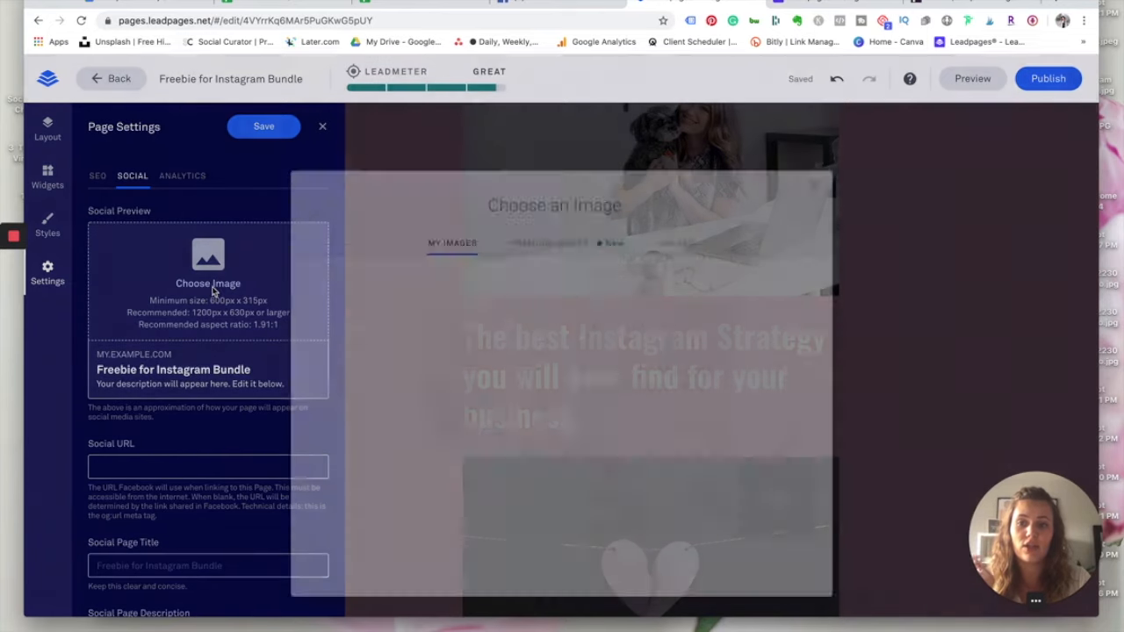
left_click(351, 281)
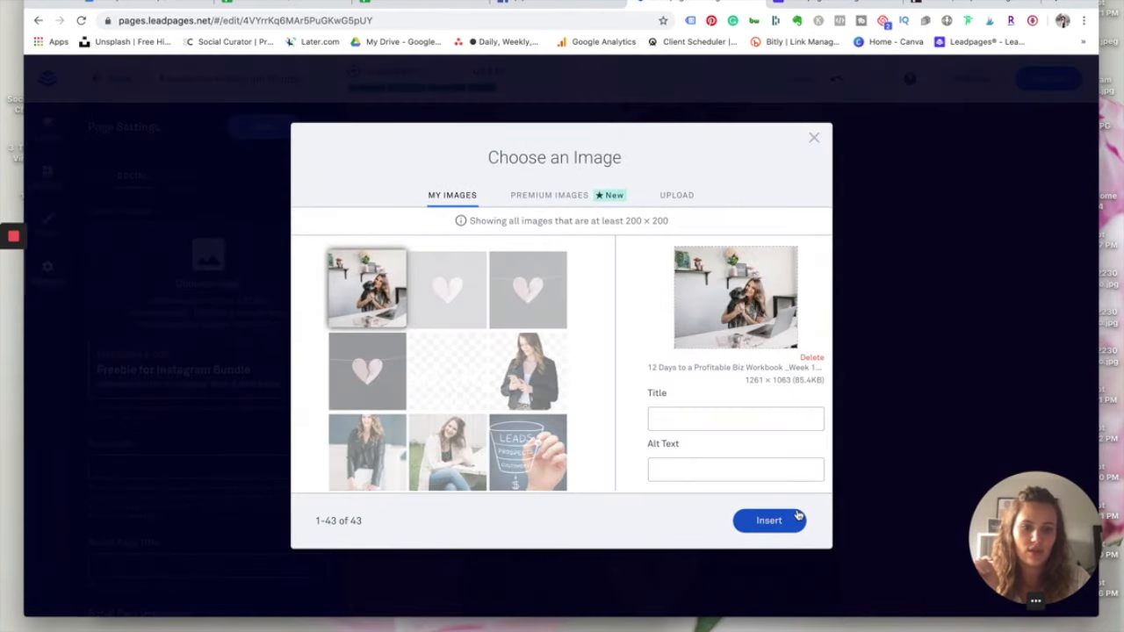
left_click(764, 530)
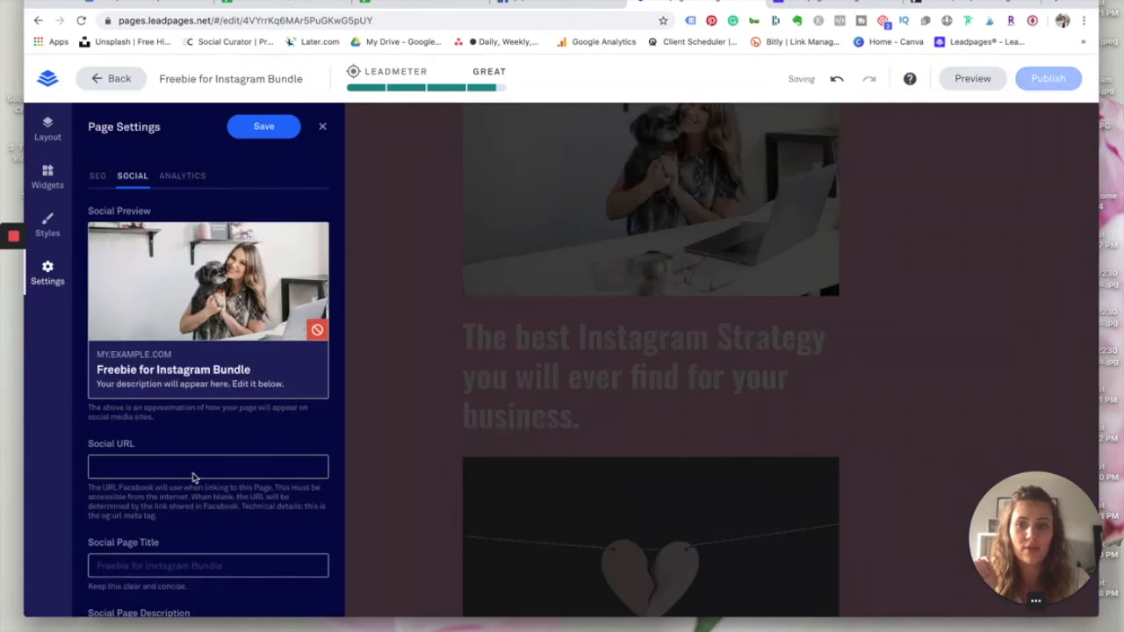
Step: Set the social page title to "Freebie for Instagram" and the social description to "The best instagram strategy...."
scroll(176, 439, "down", 3)
left_click(132, 422)
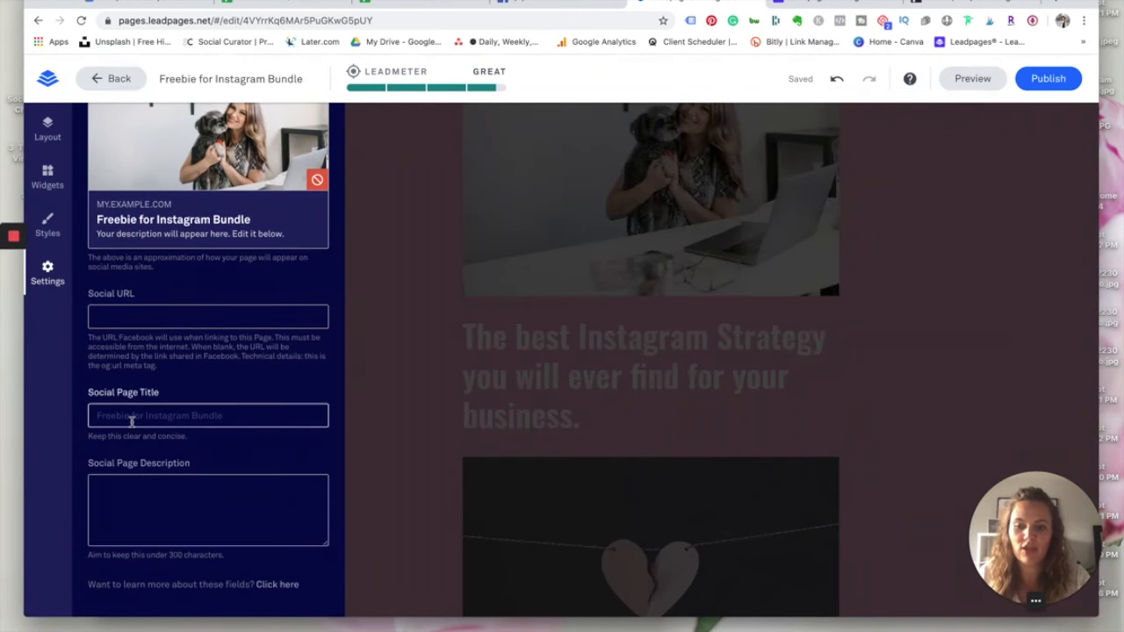
type("Freebie for Instagram")
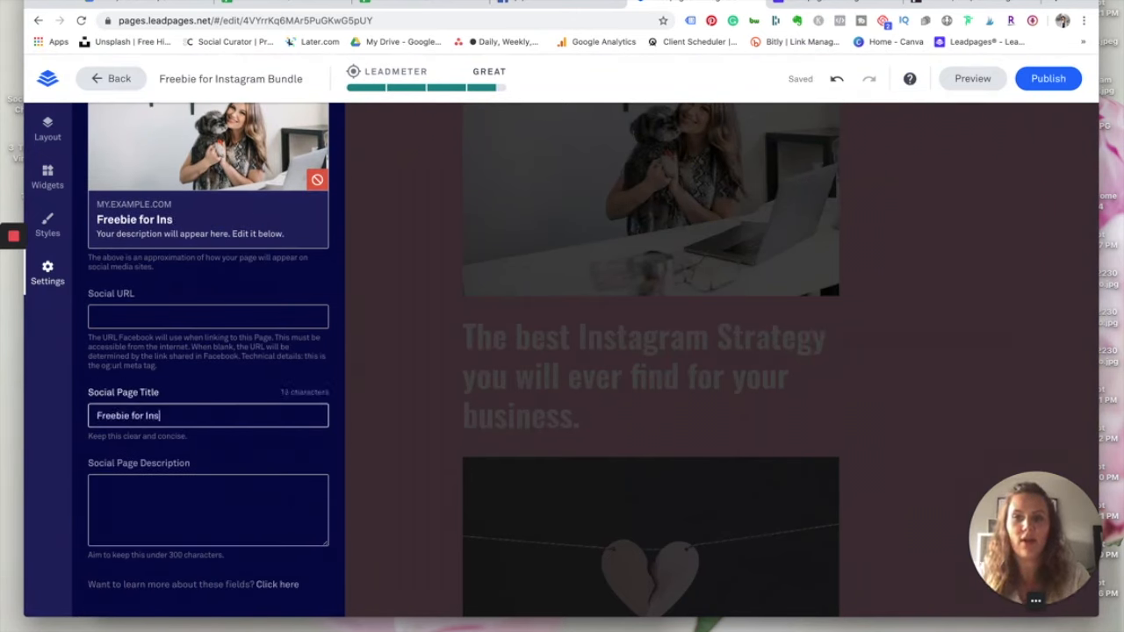
left_click(182, 486)
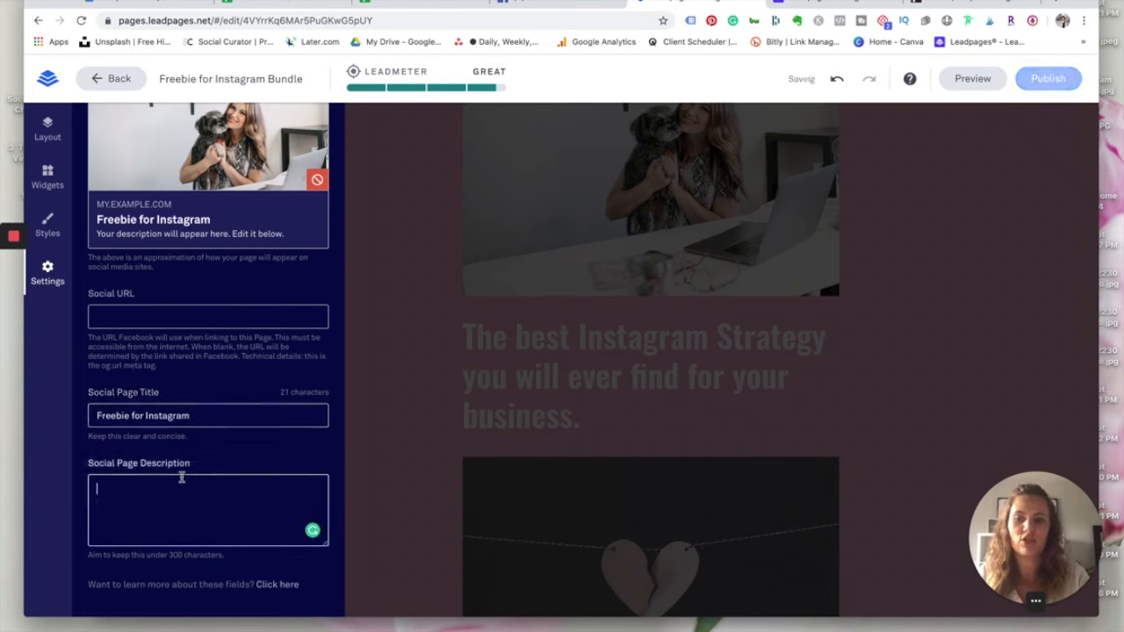
type("The best instag")
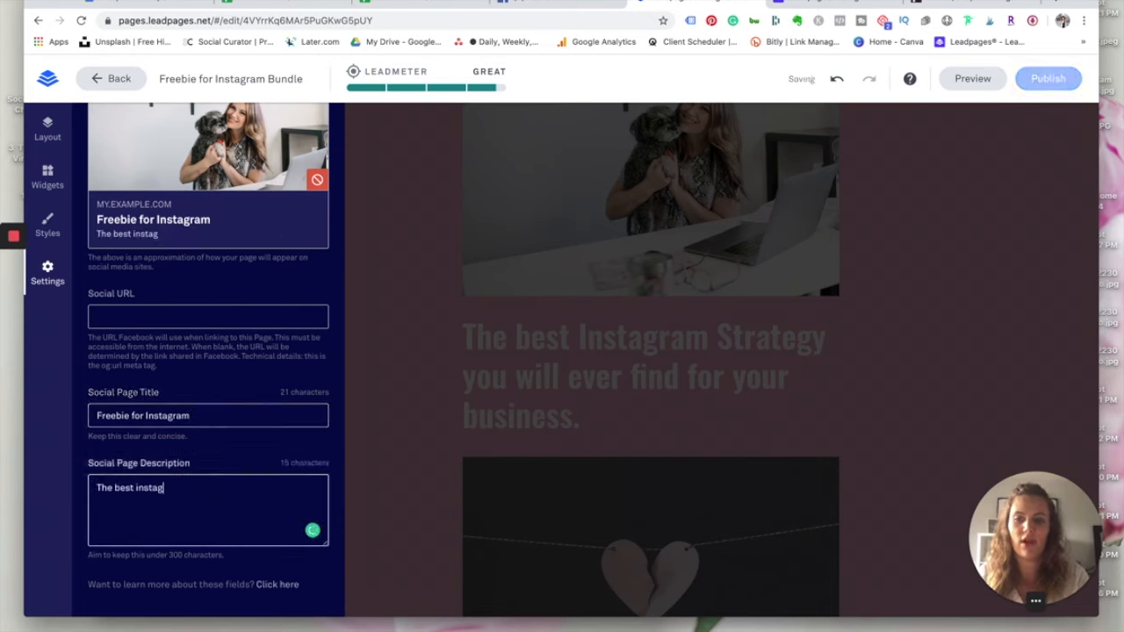
type("ram strategy....")
scroll(277, 456, "up", 3)
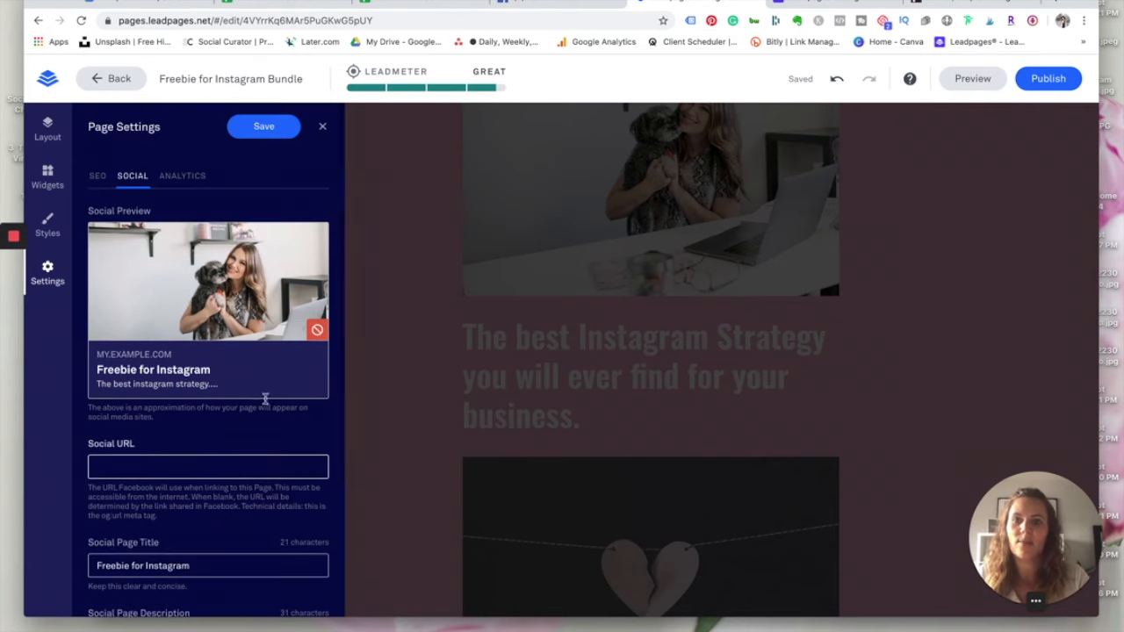
Step: Review the analytics tracking ID and tracking code fields, and save the page settings
left_click(196, 177)
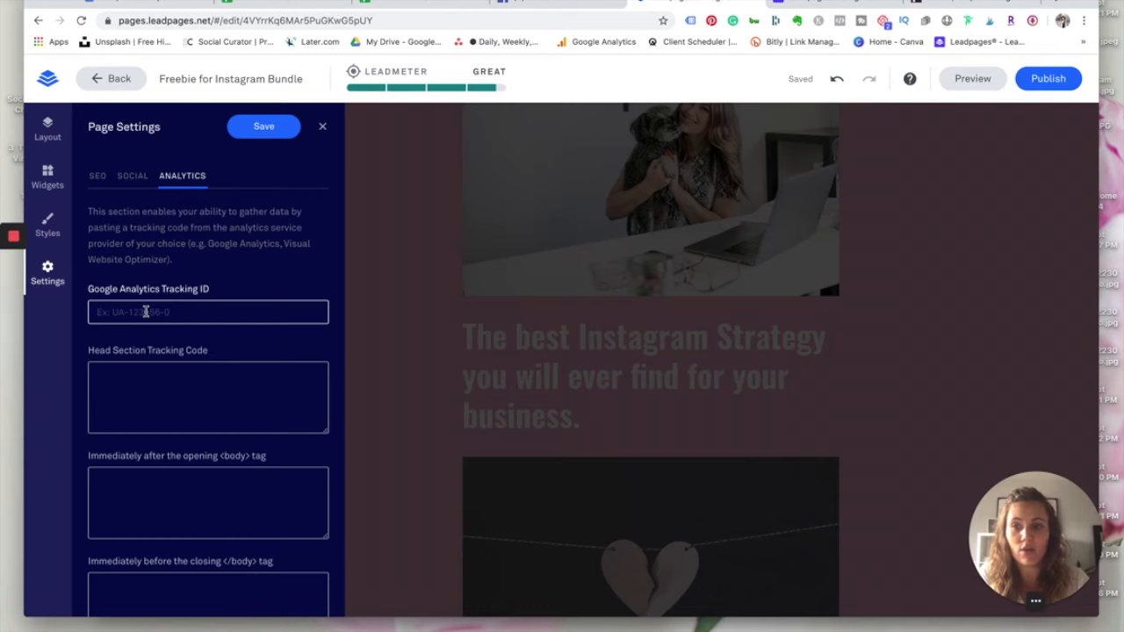
scroll(145, 312, "down", 3)
left_click(123, 241)
scroll(123, 241, "down", 1)
left_click(126, 377)
left_click(131, 441)
scroll(131, 444, "up", 4)
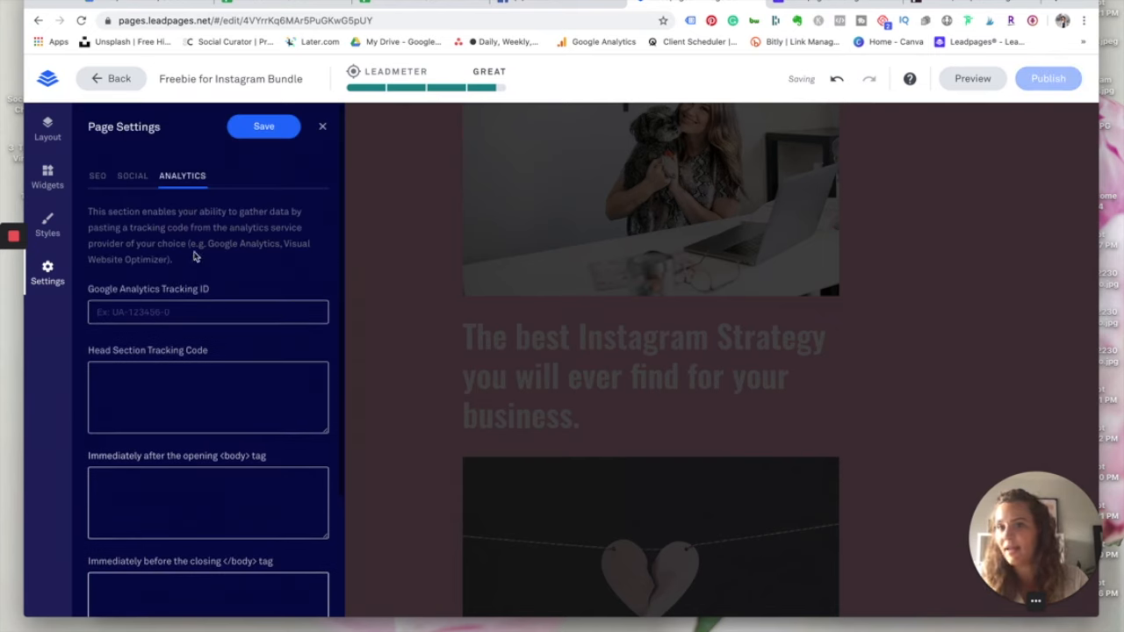
left_click(263, 128)
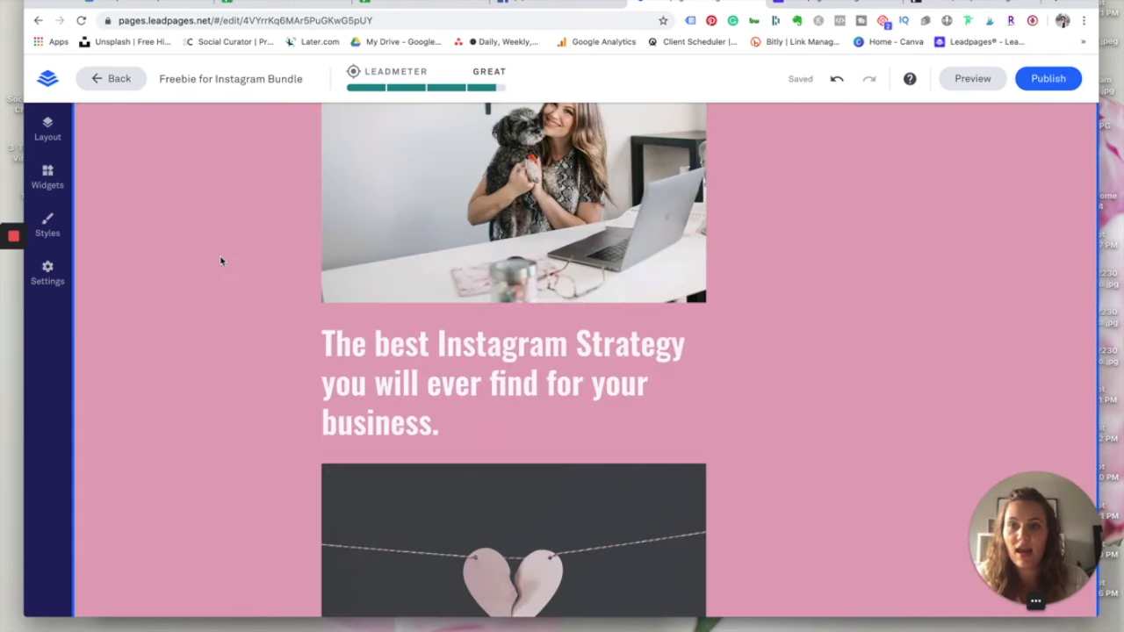
Step: Look over the whole page in the editor and preview its layout on mobile and tablet
scroll(221, 260, "up", 5)
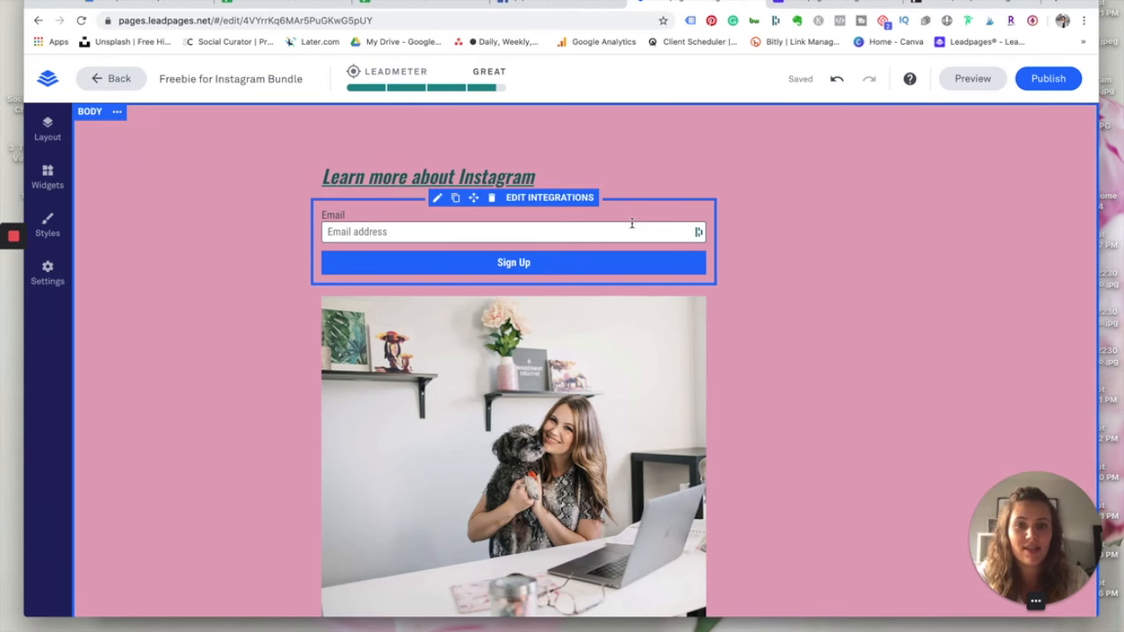
scroll(628, 227, "down", 10)
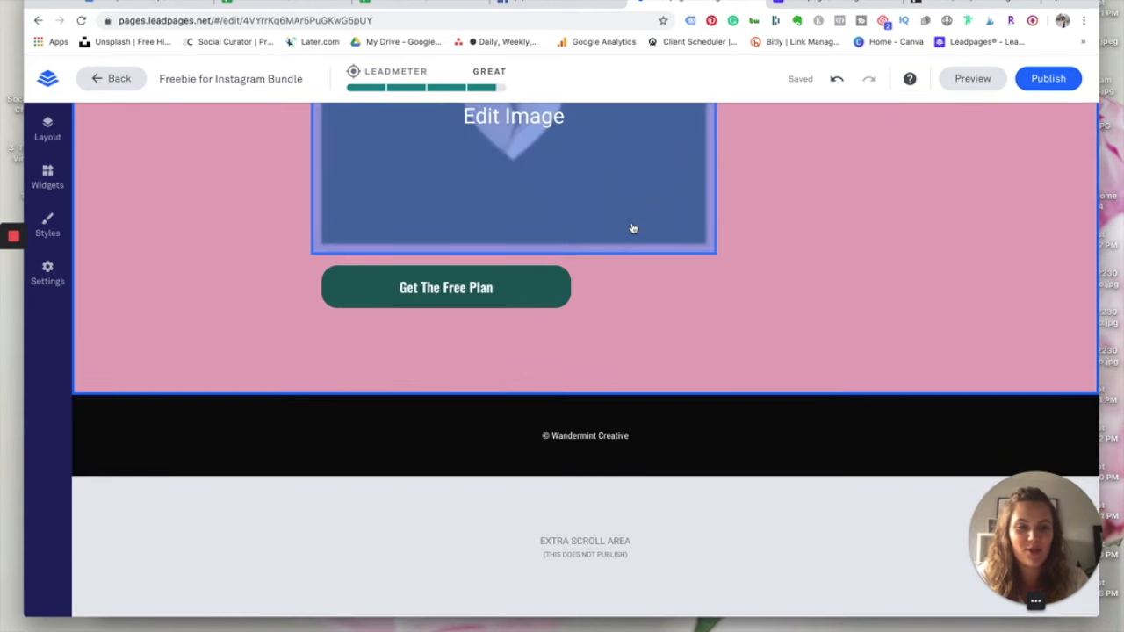
scroll(632, 228, "up", 10)
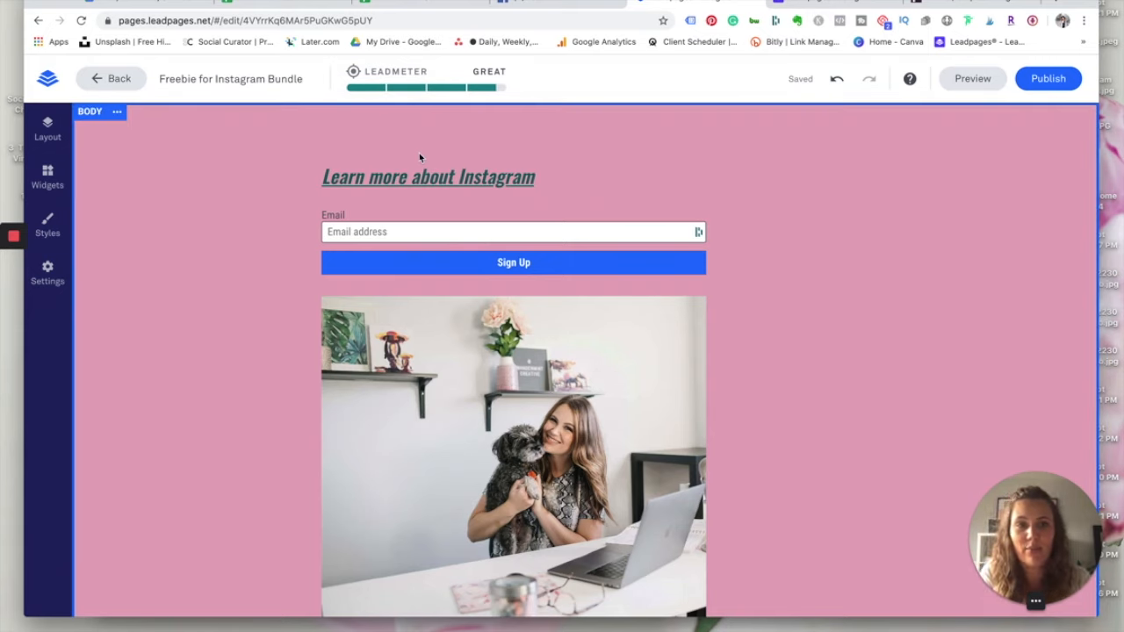
left_click(969, 80)
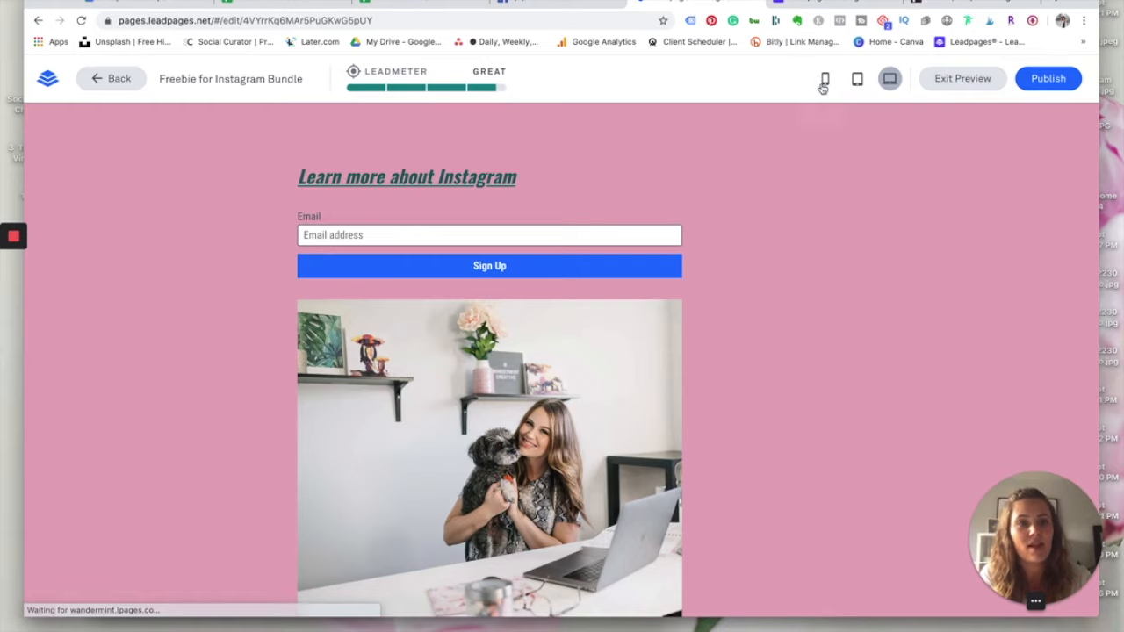
left_click(825, 80)
scroll(627, 354, "down", 5)
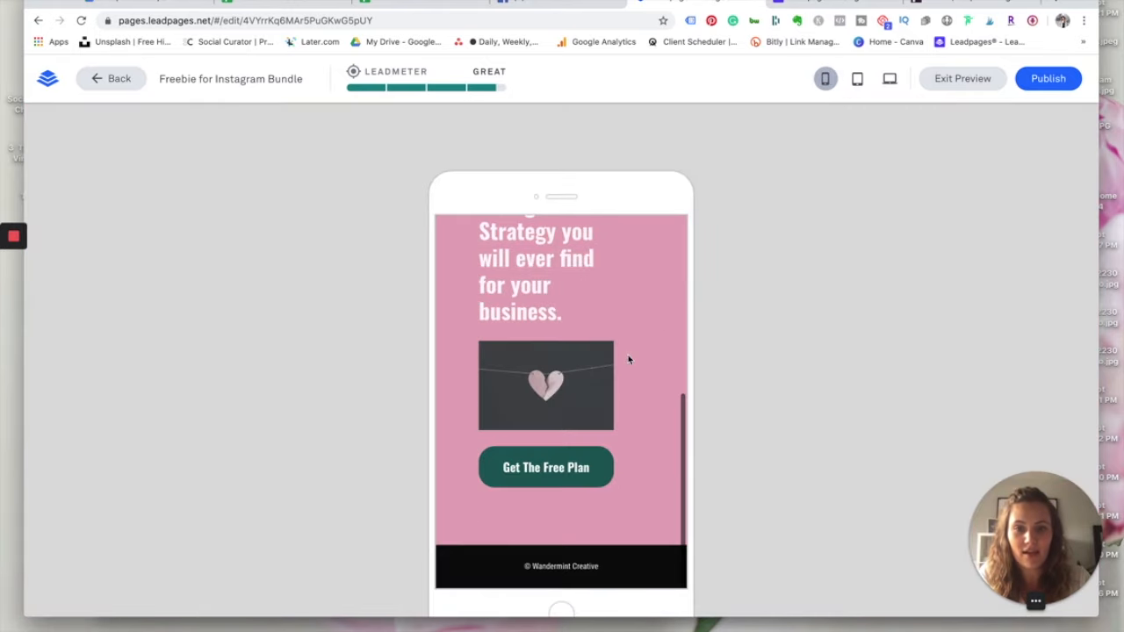
scroll(628, 355, "up", 5)
left_click(858, 78)
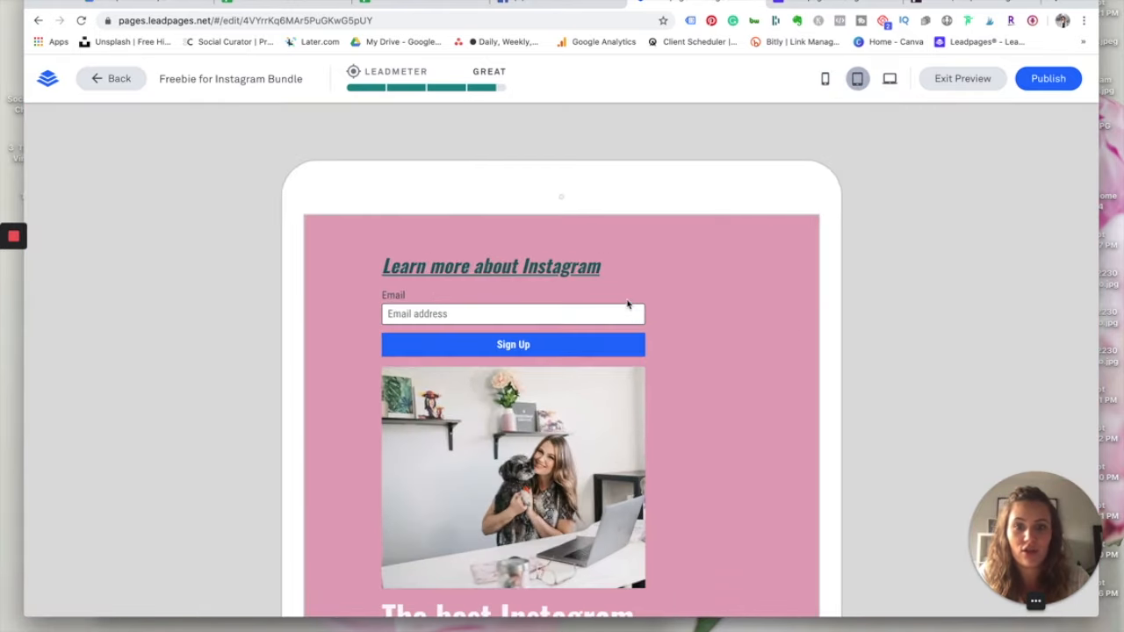
scroll(628, 304, "down", 10)
scroll(628, 305, "up", 5)
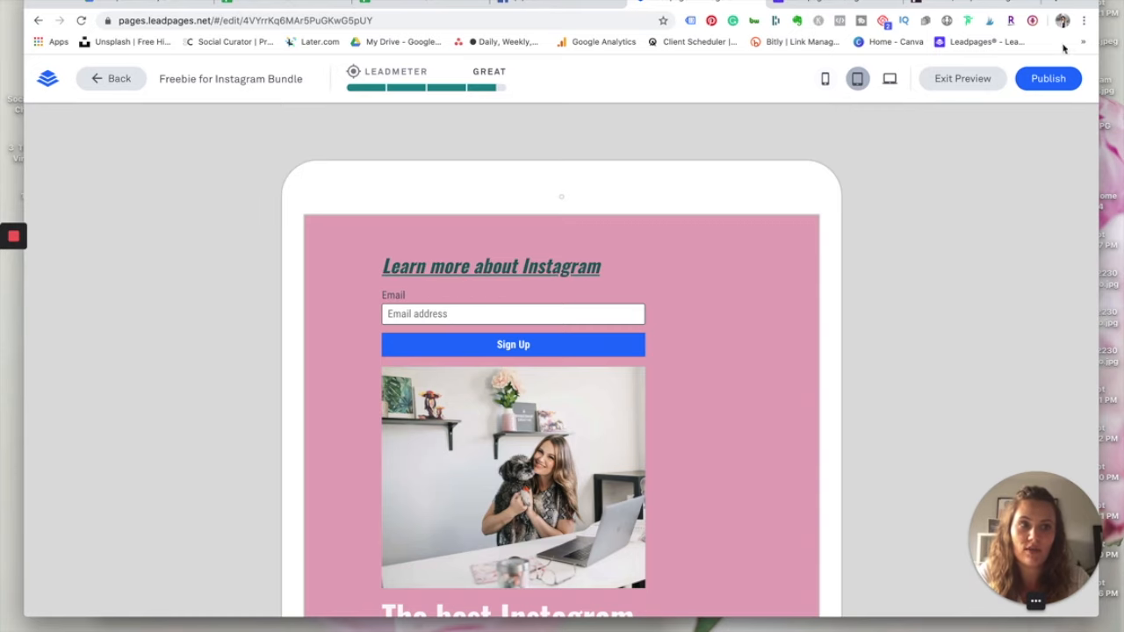
left_click(957, 88)
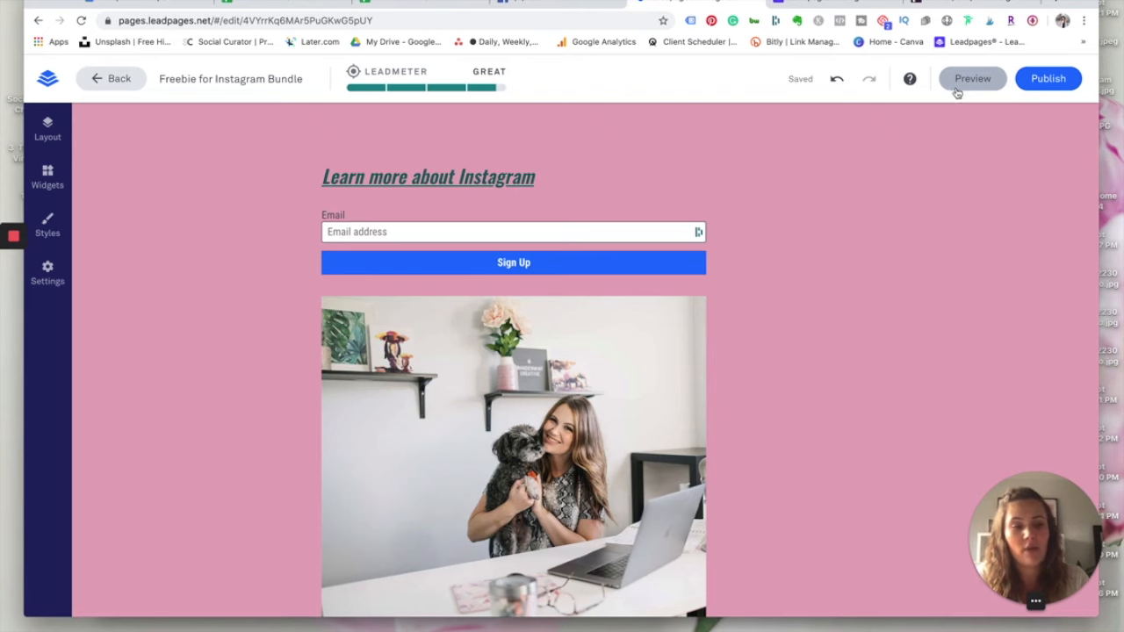
Step: Publish the Freebie for Instagram Bundle page on the wandermint.lpages.co domain with the slug freebie-for-instagram-bundle
left_click(1050, 82)
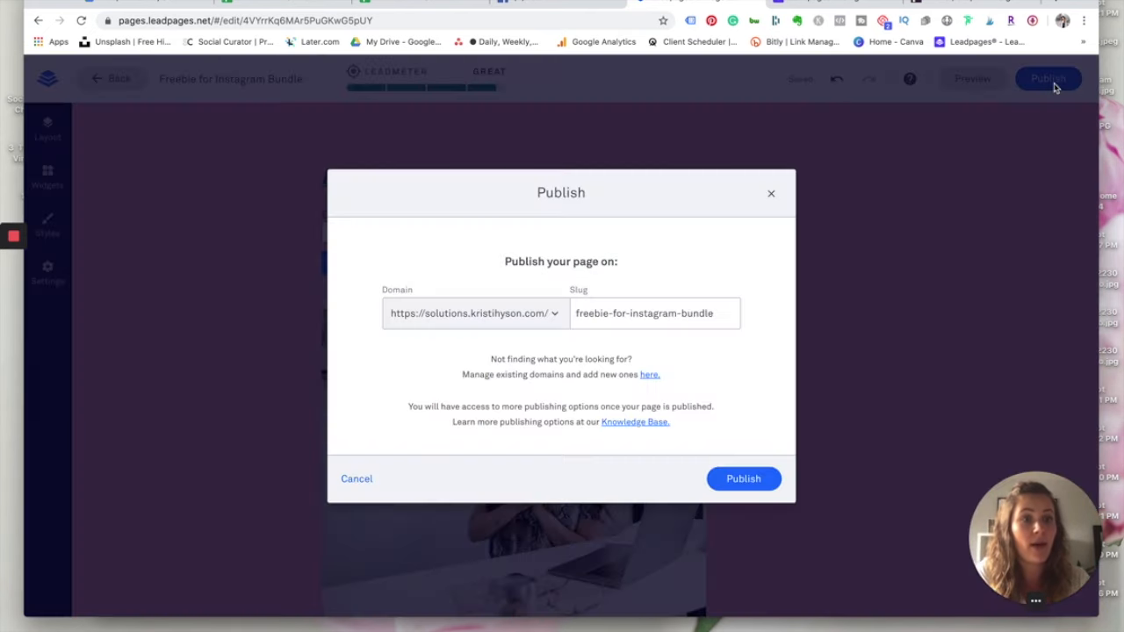
left_click(556, 314)
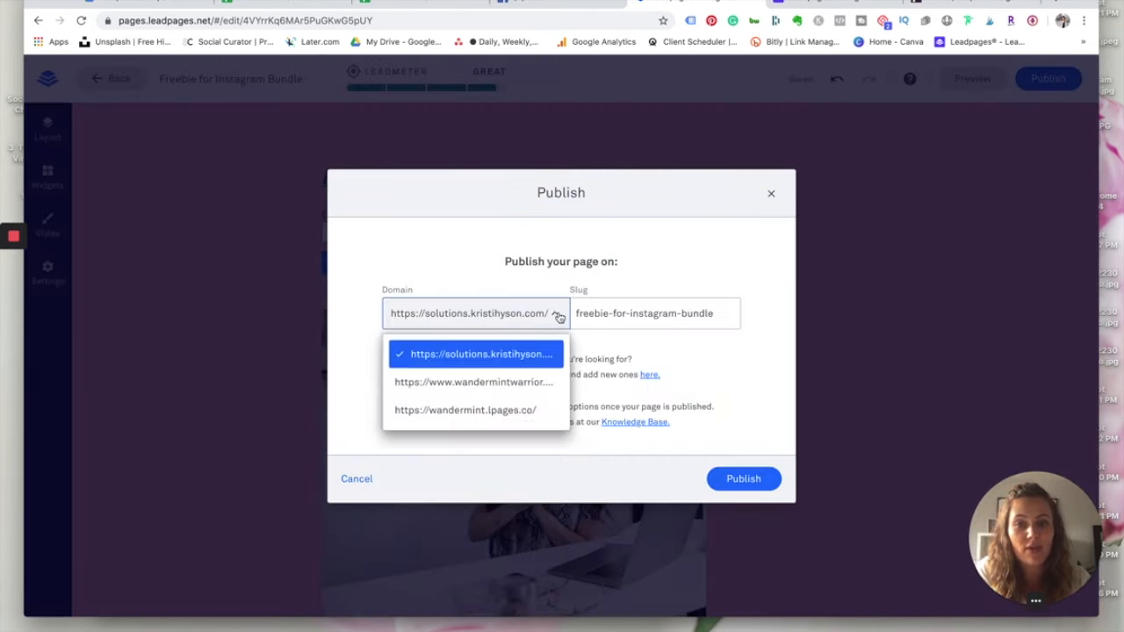
left_click(502, 409)
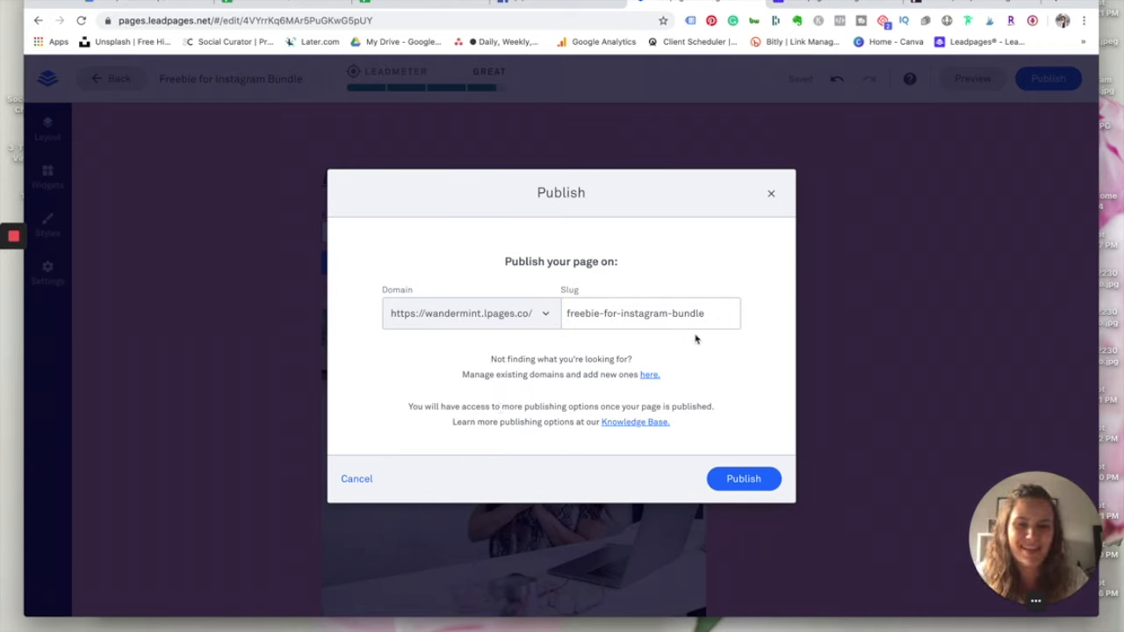
left_click_drag(707, 313, 563, 313)
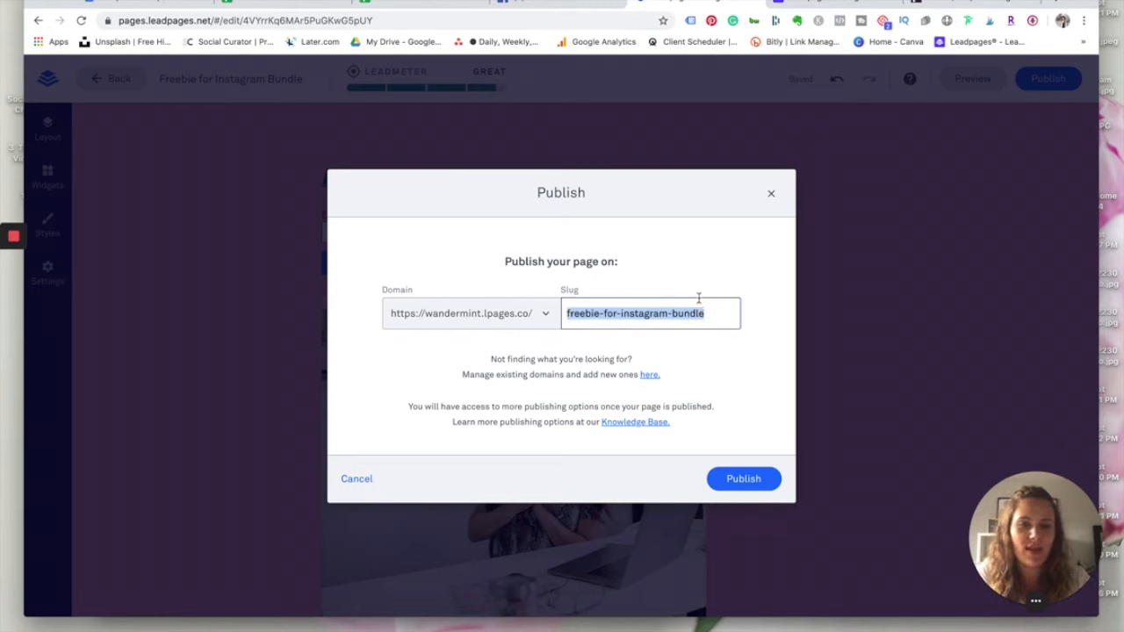
left_click(714, 321)
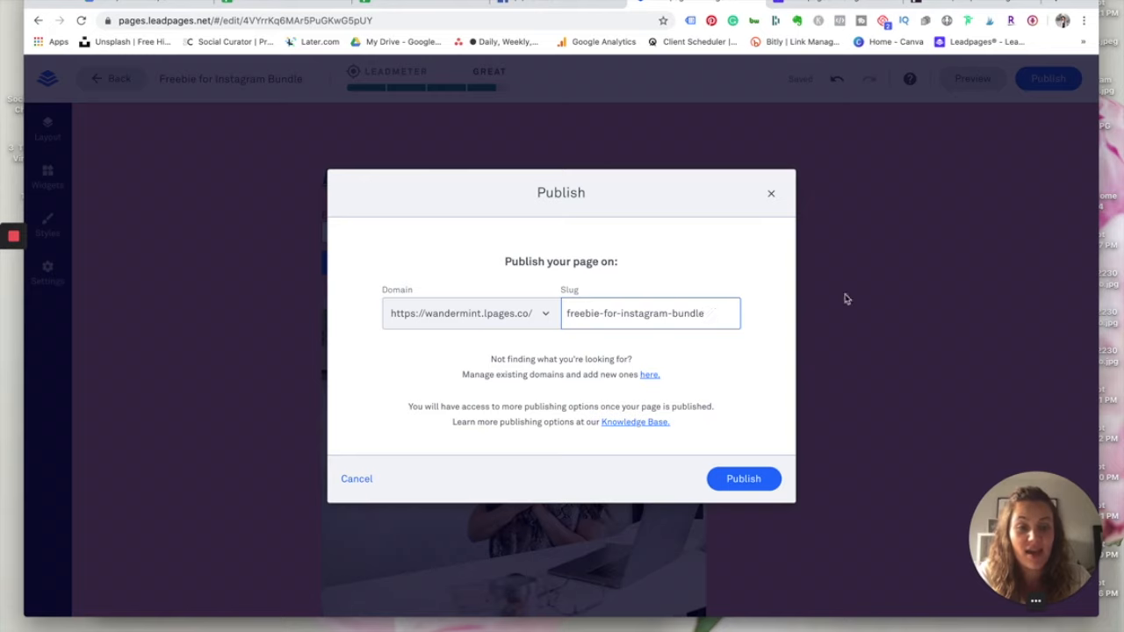
left_click(738, 476)
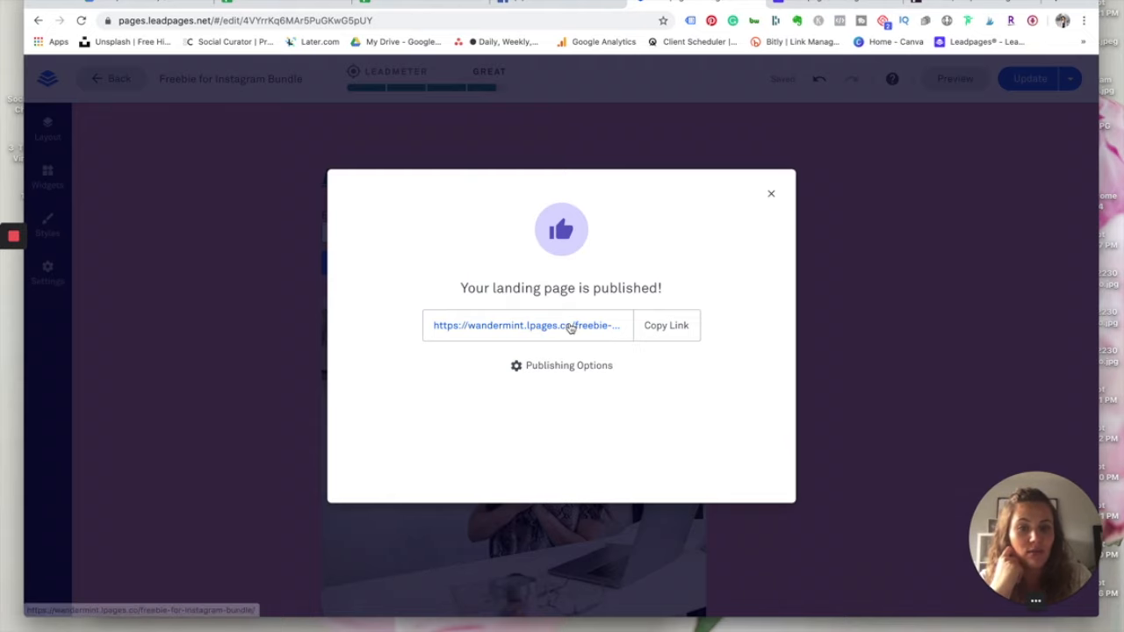
Step: Copy the published page's link, open it in a new browser tab and look over the live page
left_click(671, 327)
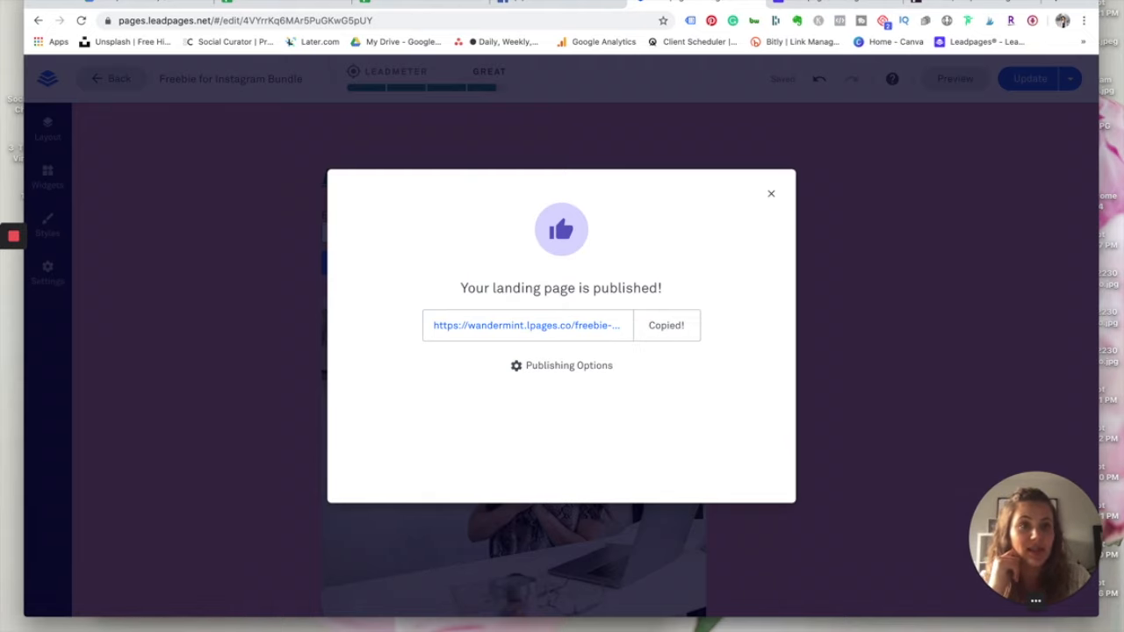
left_click(1056, 2)
type("https://wandermint.lpages.co/freebie-for-instagram-bundle/")
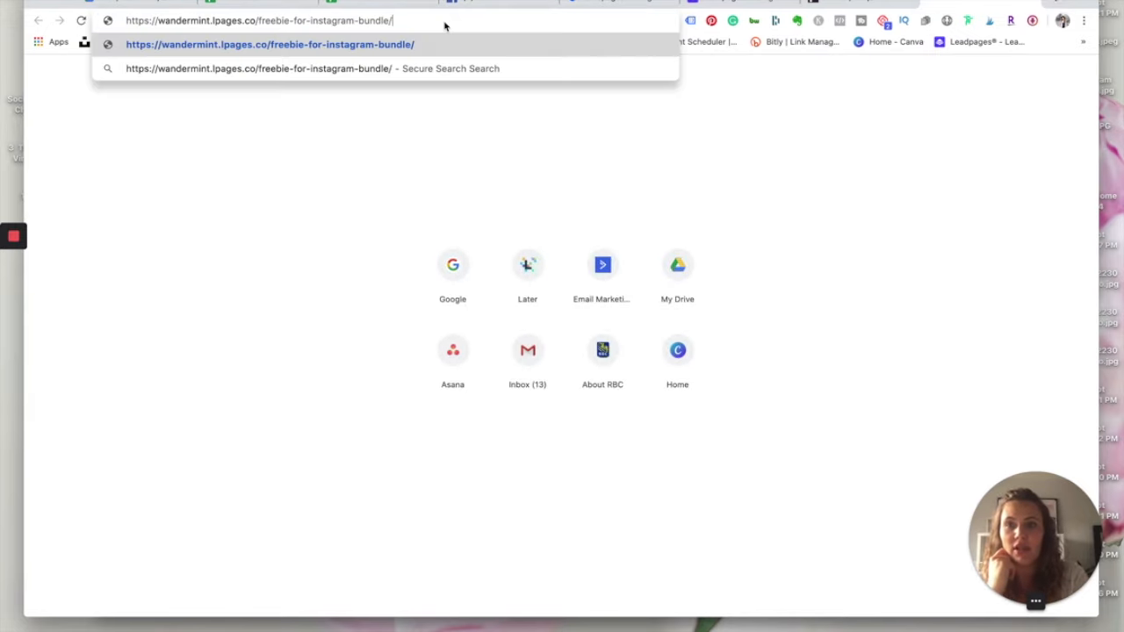
key("Return")
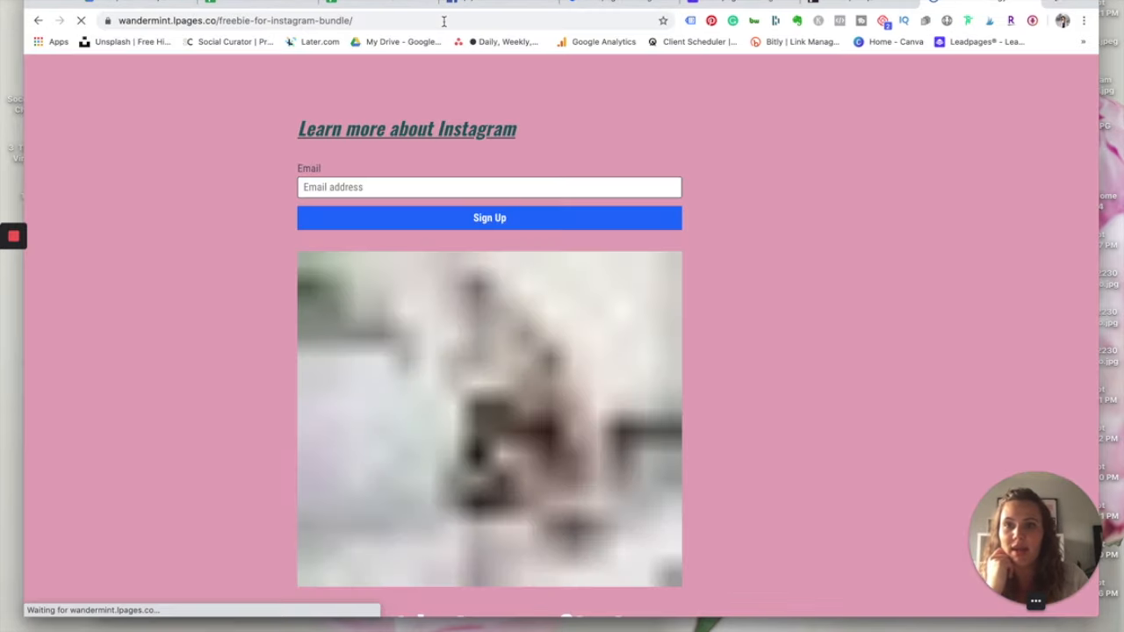
scroll(574, 228, "down", 7)
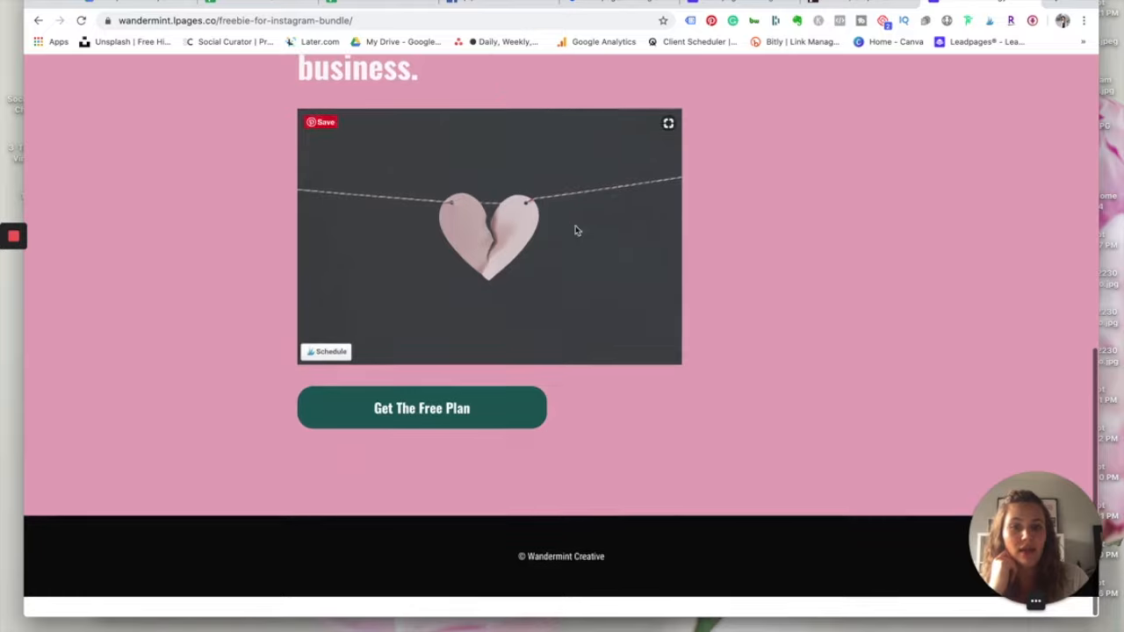
scroll(575, 228, "up", 7)
scroll(574, 228, "down", 8)
scroll(575, 229, "up", 8)
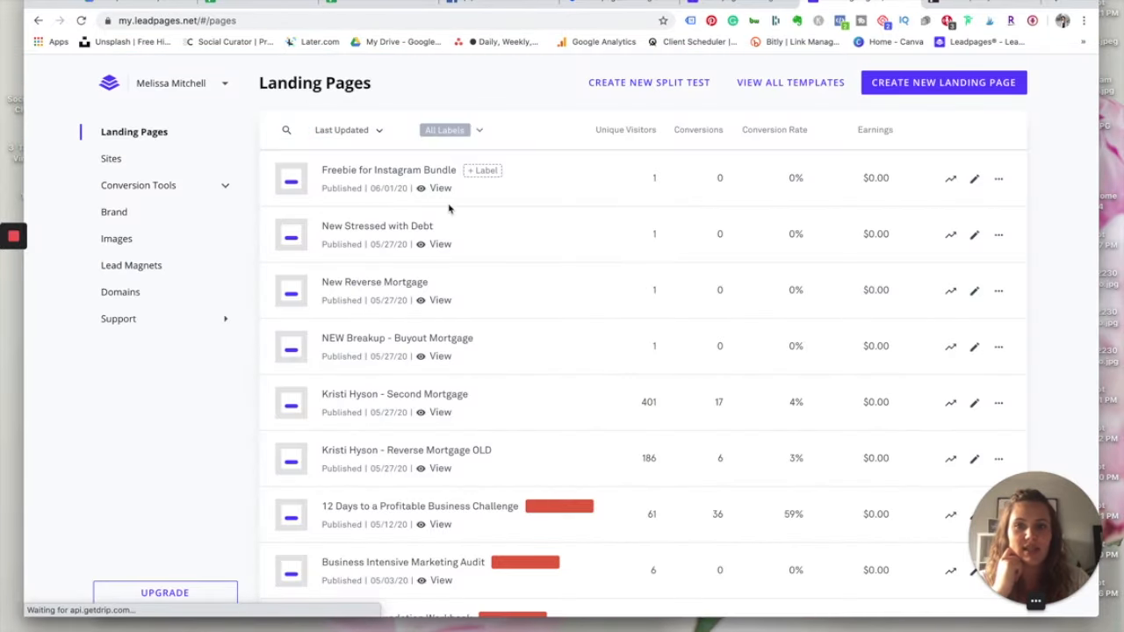
Step: View the live 12 Days to a Profitable Business Challenge page from the landing pages list and look through all its sections
scroll(449, 207, "down", 2)
scroll(448, 207, "down", 3)
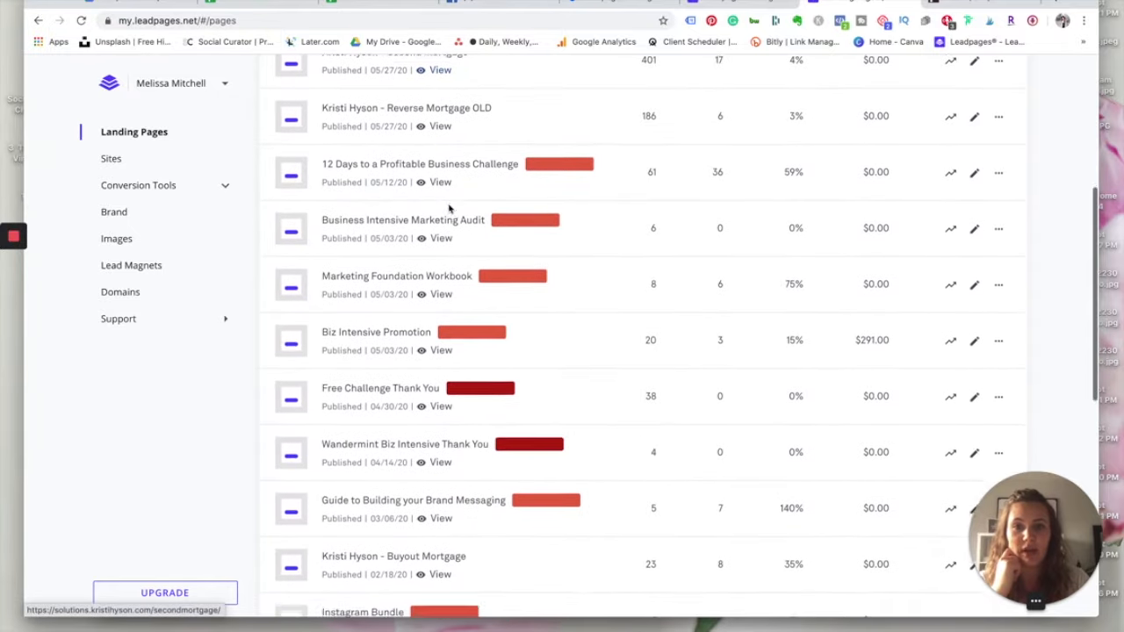
scroll(443, 206, "up", 1)
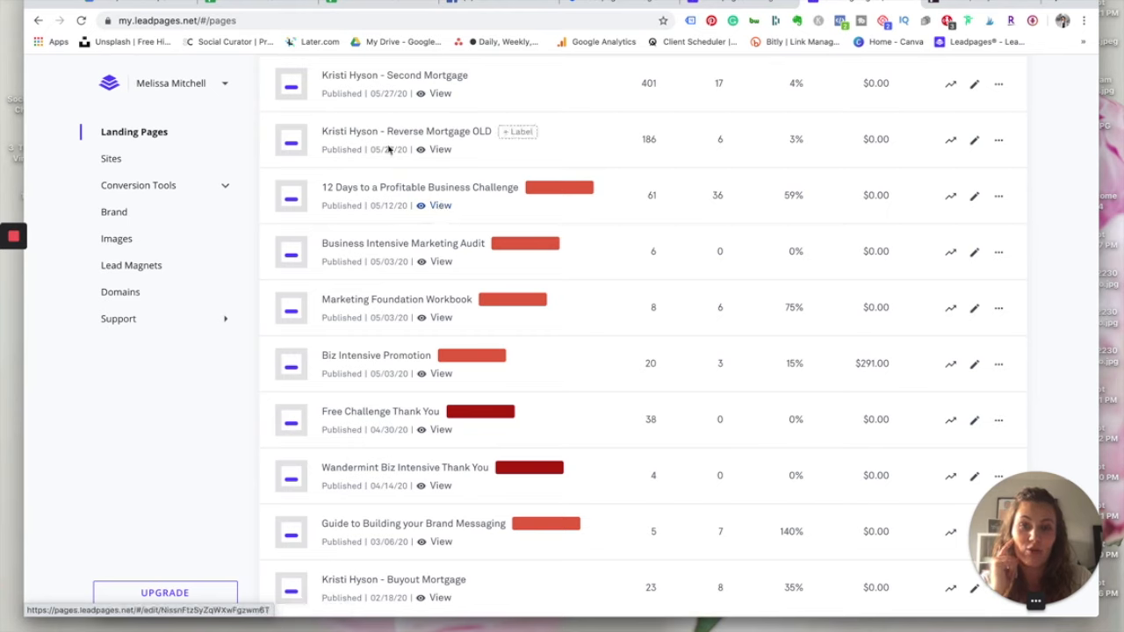
left_click(441, 208)
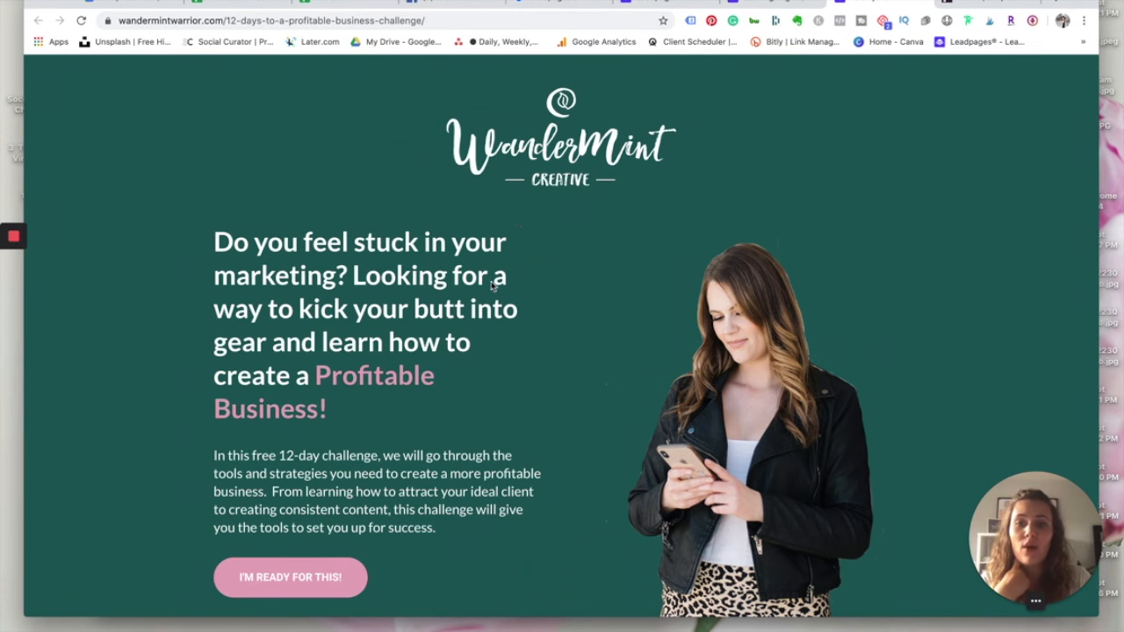
scroll(562, 333, "down", 5)
scroll(776, 384, "down", 10)
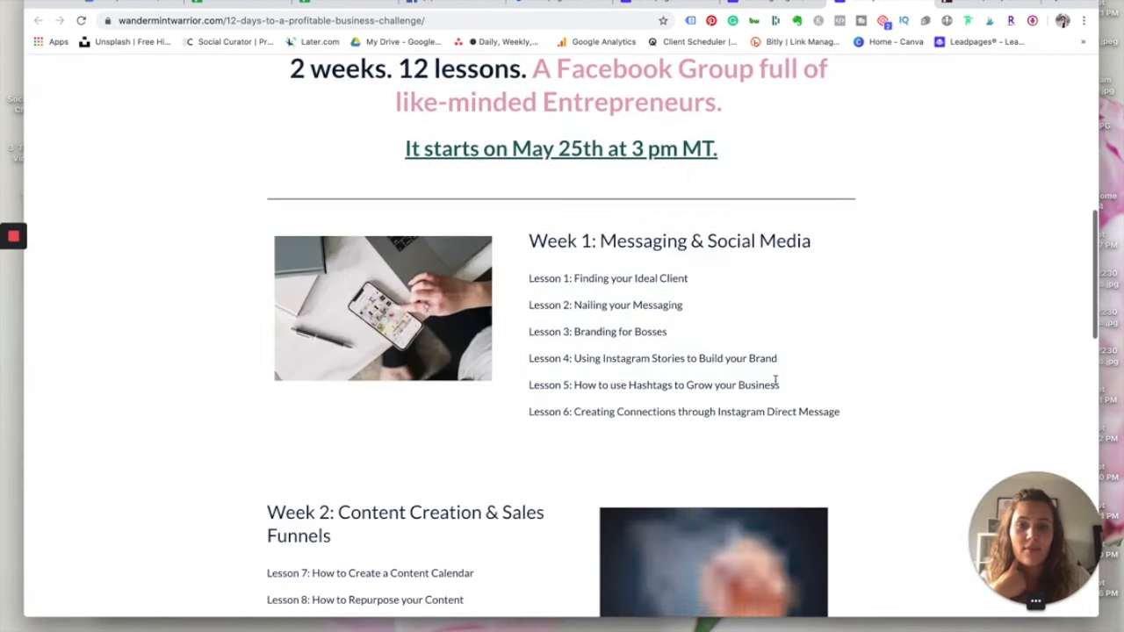
scroll(777, 384, "down", 3)
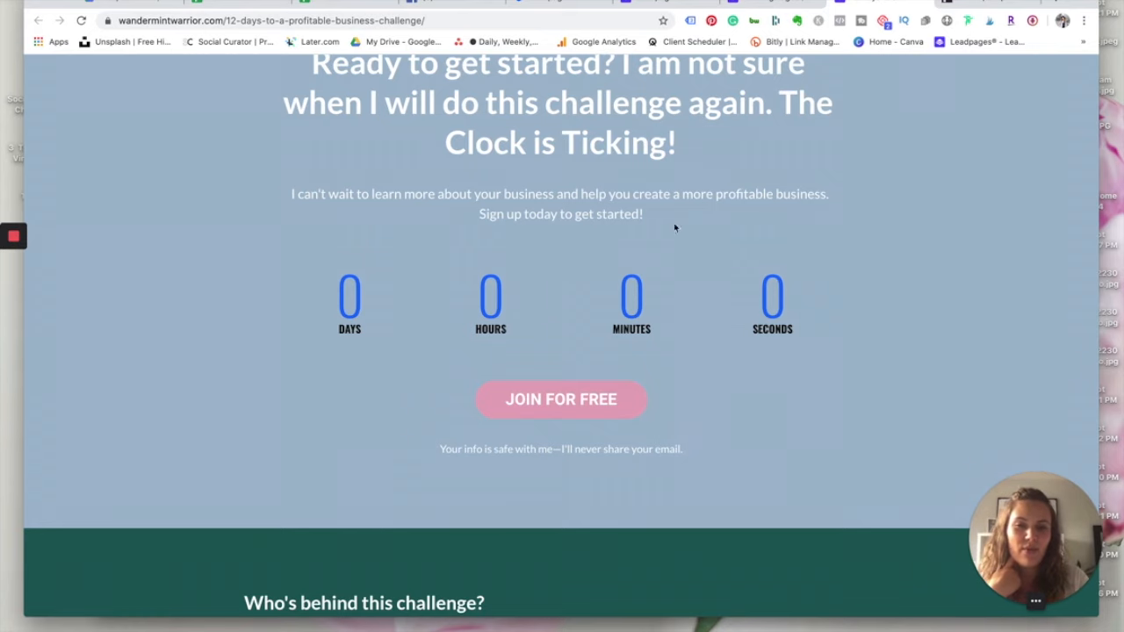
scroll(484, 277, "down", 4)
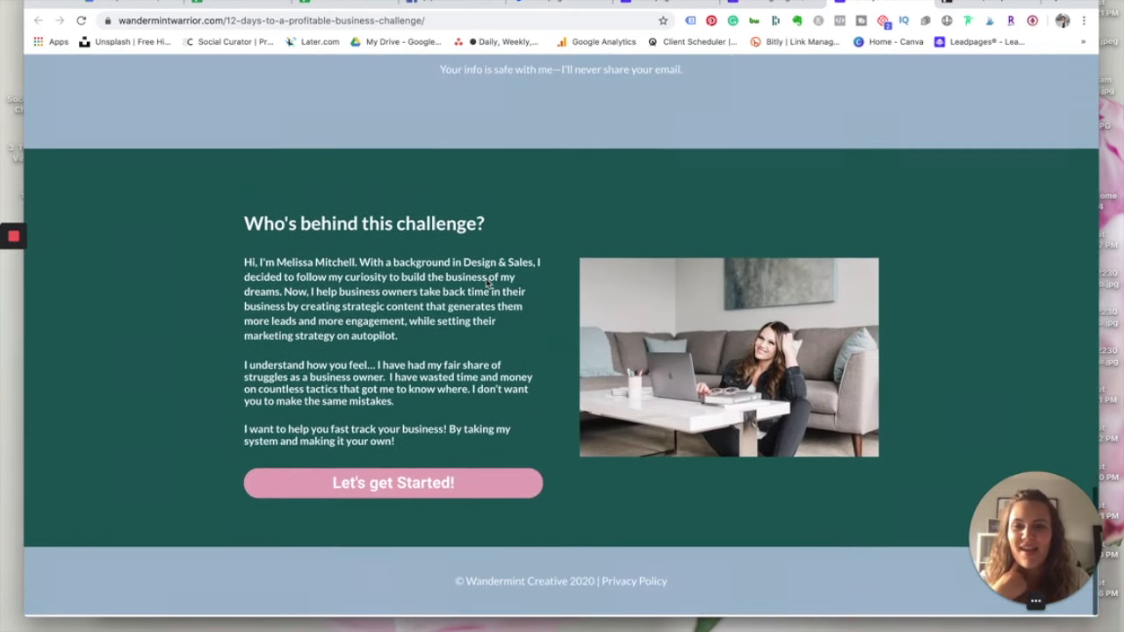
scroll(484, 349, "up", 20)
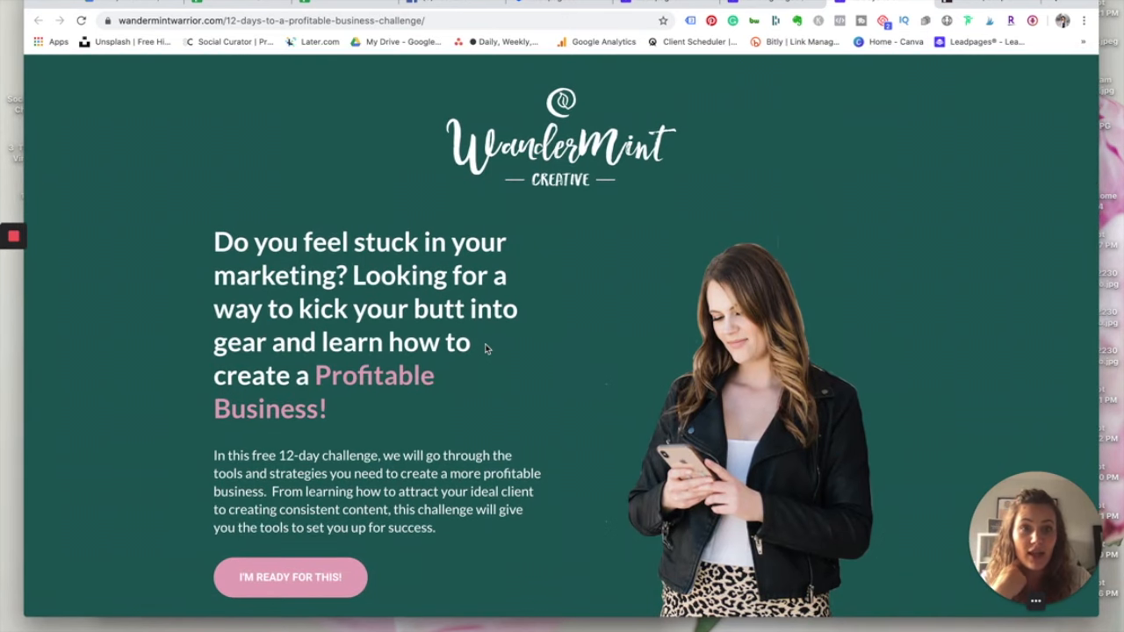
Step: Return to the landing pages list and open the Marketing Foundation Workbook page in the editor to look over its layout
left_click(774, 9)
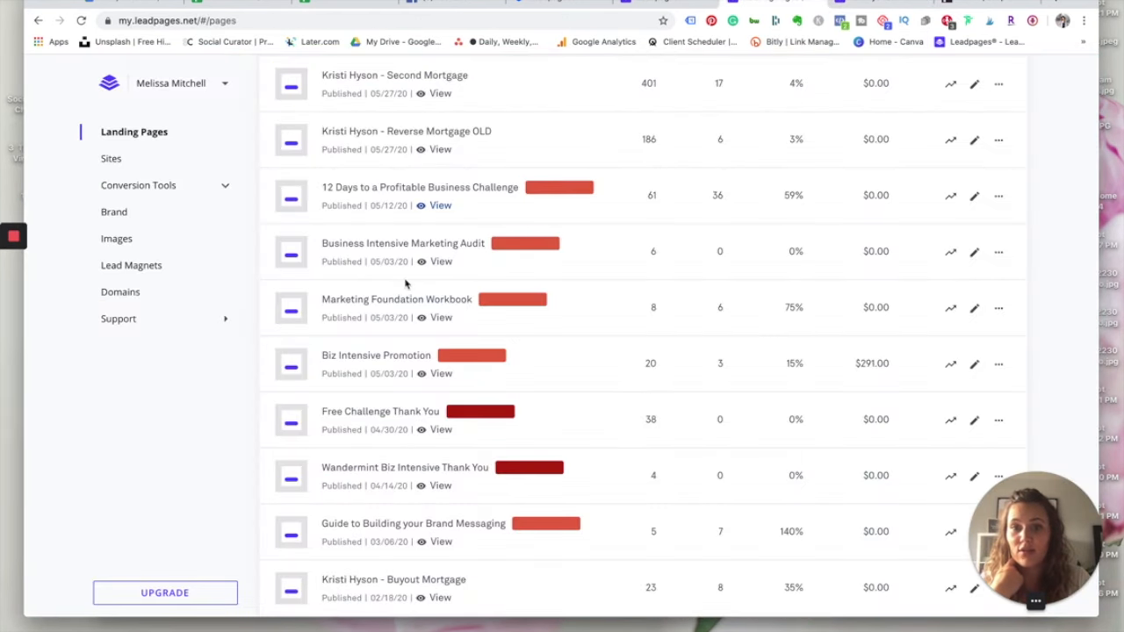
left_click(400, 305)
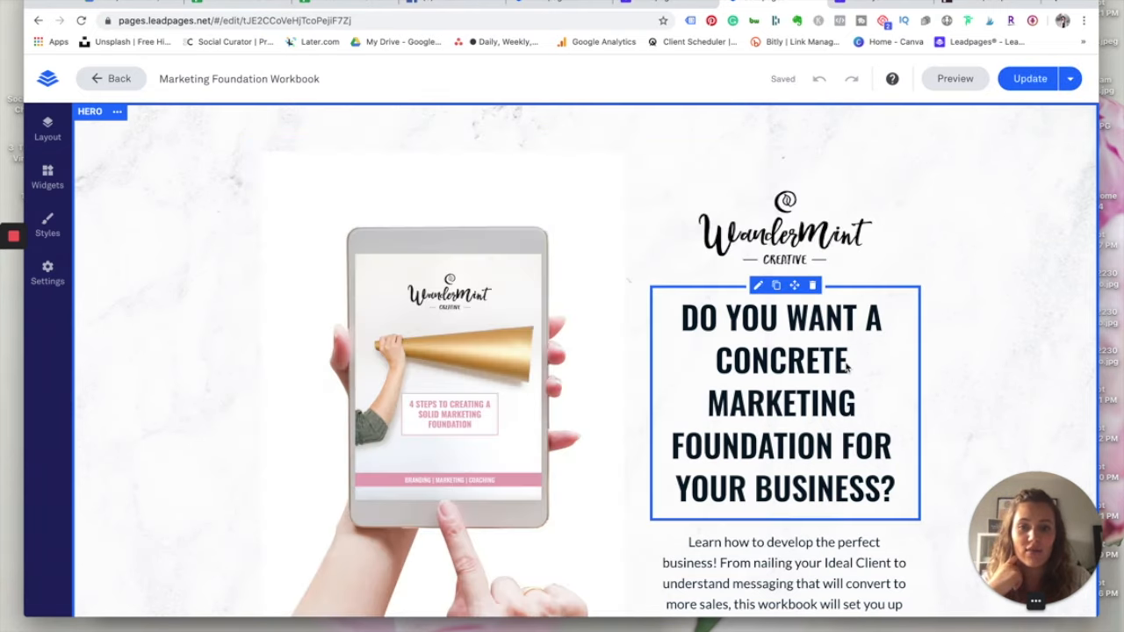
scroll(845, 367, "down", 5)
scroll(846, 367, "up", 5)
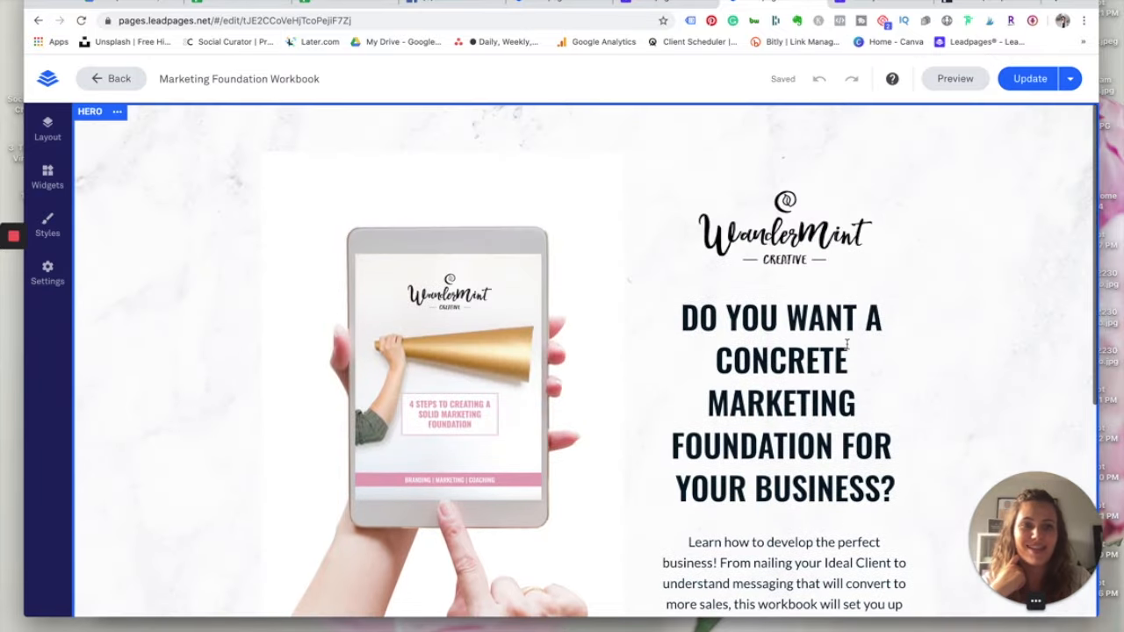